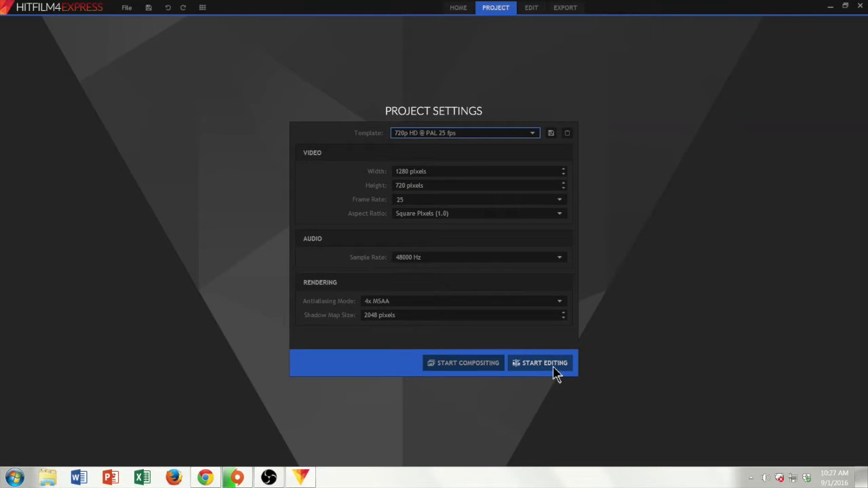
Start editing a new project with the 720p HD @ PAL 25 fps template and check its project settings
{"action": "left_click", "coordinate": [551, 366]}
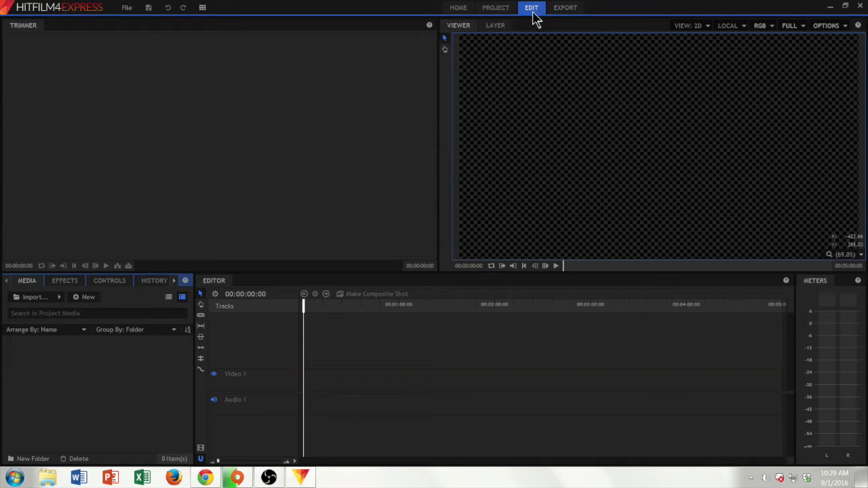
{"action": "left_click", "coordinate": [495, 9]}
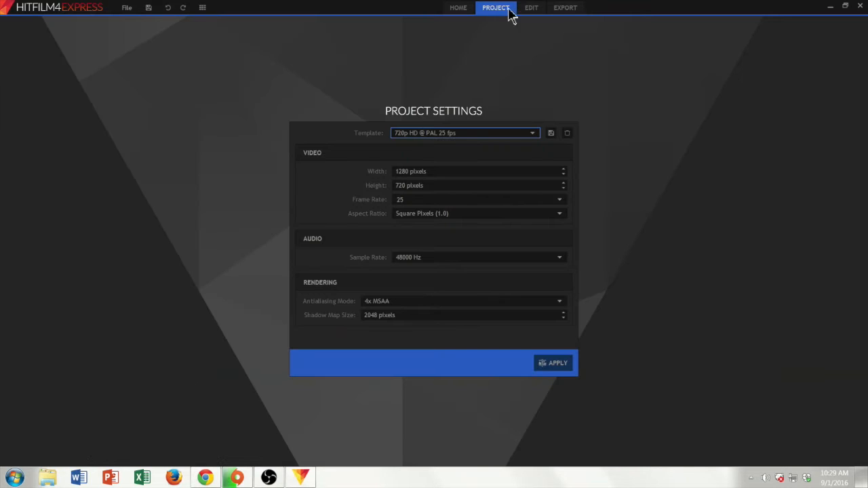
{"action": "left_click", "coordinate": [535, 13]}
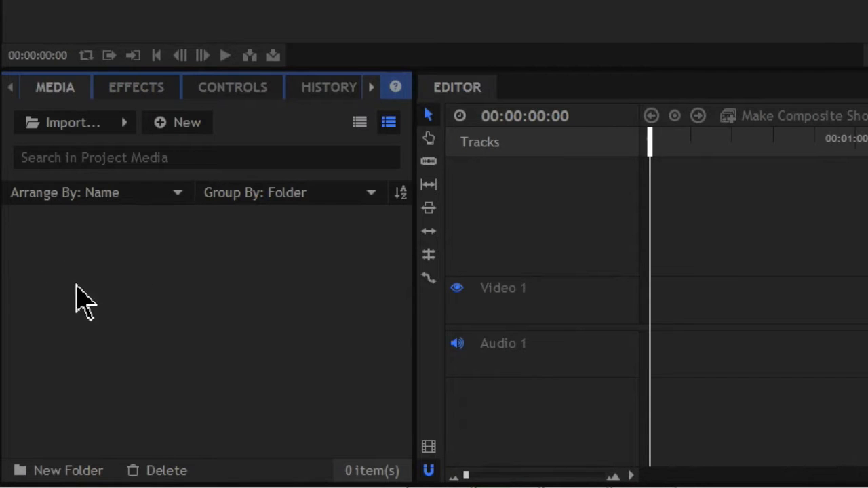
Import all six Minecraft clips, (00) to (05), from the Minecraft Footage MP4 folder and look through them in the media list
{"action": "left_click", "coordinate": [87, 126]}
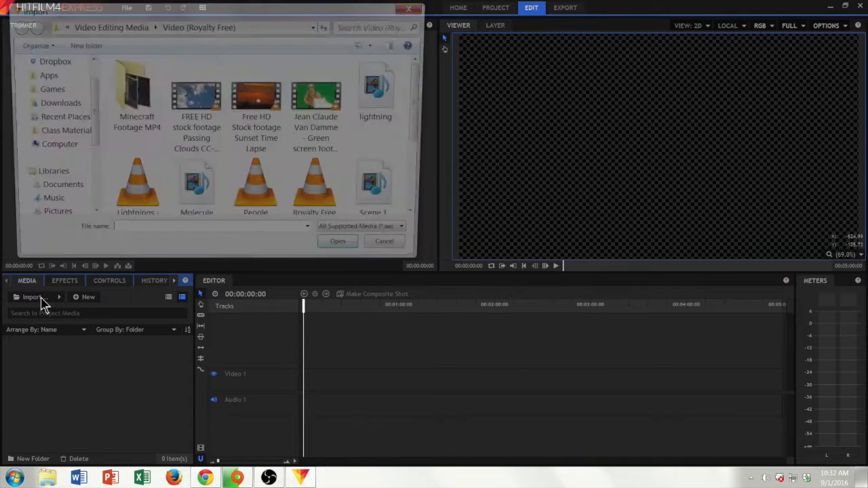
{"action": "double_click", "coordinate": [140, 87]}
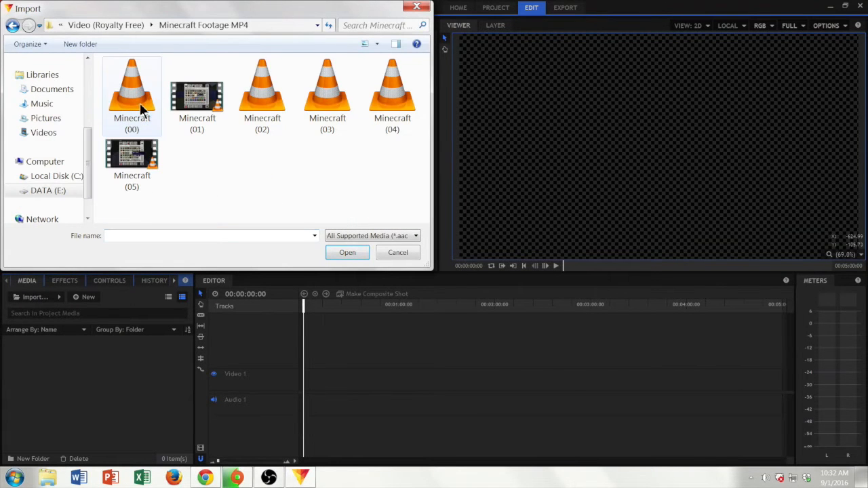
{"action": "left_click_drag", "start_coordinate": [393, 197], "coordinate": [110, 86]}
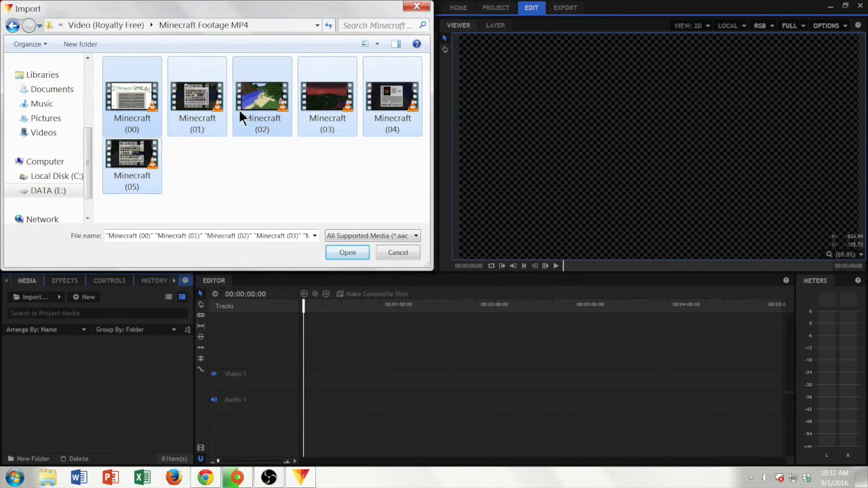
{"action": "left_click", "coordinate": [344, 252]}
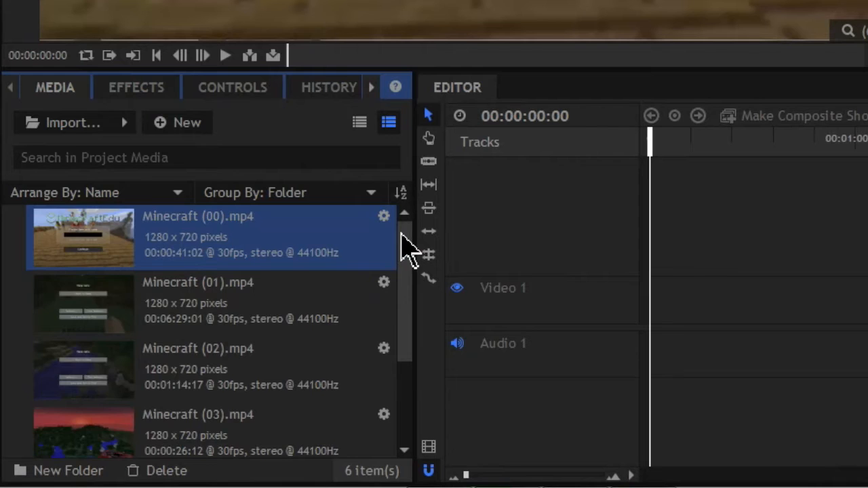
{"action": "scroll", "coordinate": [190, 352], "scroll_direction": "down", "scroll_amount": 3}
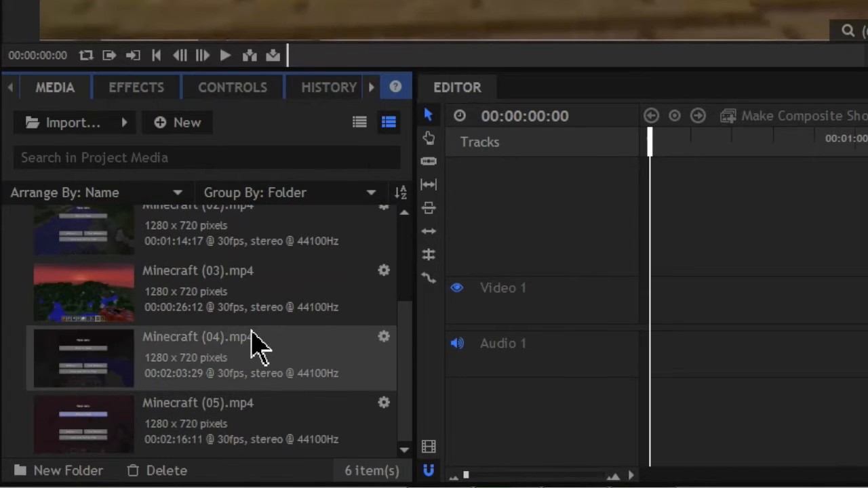
{"action": "scroll", "coordinate": [410, 386], "scroll_direction": "up", "scroll_amount": 1}
{"action": "scroll", "coordinate": [410, 386], "scroll_direction": "up", "scroll_amount": 3}
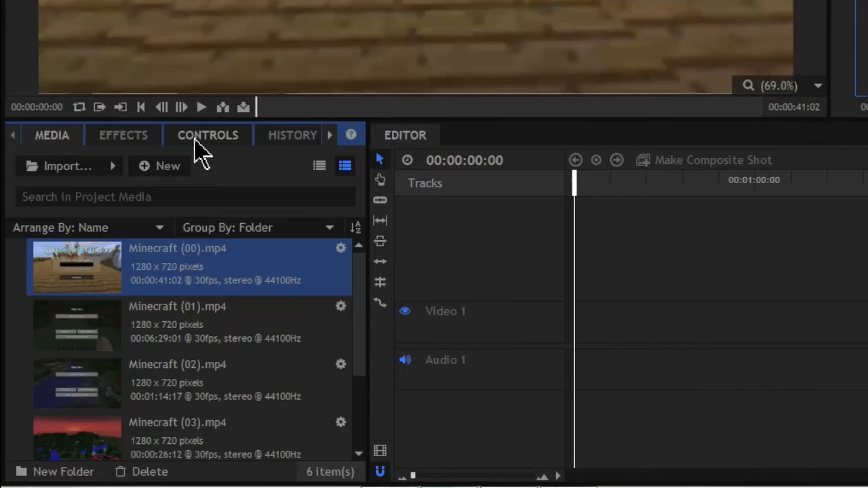
Show the clip controls, scrub along the empty timeline and return the playhead to 00:00:00:00
{"action": "left_click", "coordinate": [104, 284]}
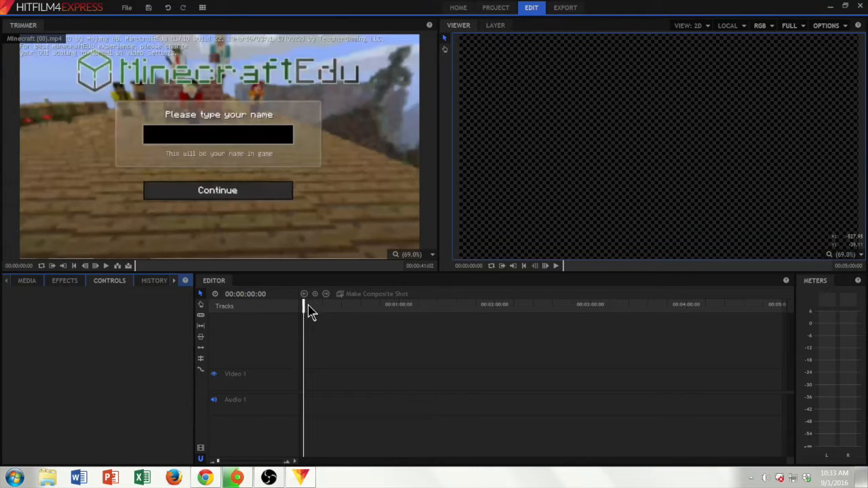
{"action": "mouse_move", "coordinate": [306, 307]}
{"action": "left_mouse_down"}
{"action": "mouse_move", "coordinate": [545, 311]}
{"action": "mouse_move", "coordinate": [320, 311]}
{"action": "left_mouse_up"}
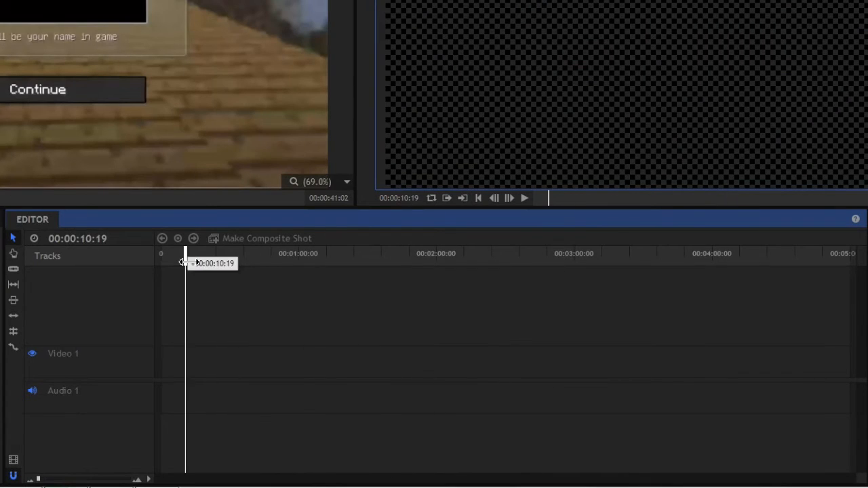
{"action": "mouse_move", "coordinate": [184, 263]}
{"action": "left_mouse_down"}
{"action": "mouse_move", "coordinate": [454, 264]}
{"action": "mouse_move", "coordinate": [171, 273]}
{"action": "left_mouse_up"}
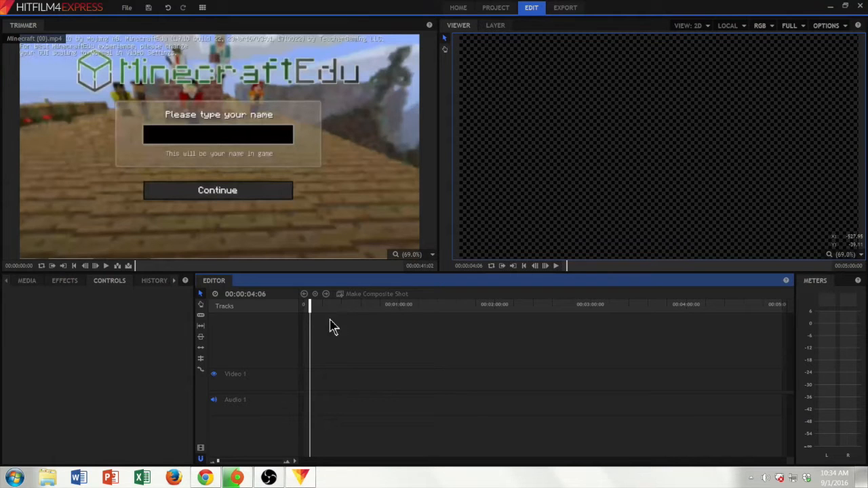
{"action": "left_click_drag", "start_coordinate": [317, 304], "coordinate": [303, 305]}
Preview several imported Minecraft clips and load Minecraft (03).mp4 into the trimmer
{"action": "left_click", "coordinate": [28, 281]}
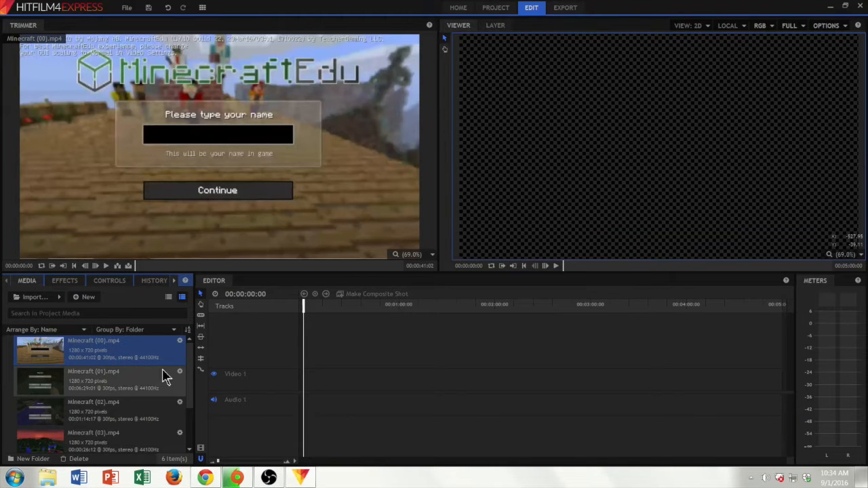
{"action": "left_click", "coordinate": [120, 383]}
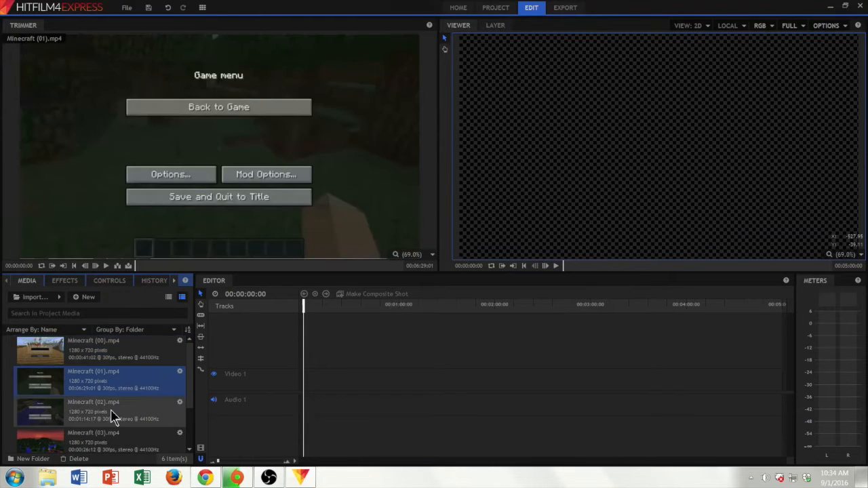
{"action": "left_click", "coordinate": [117, 414]}
{"action": "scroll", "coordinate": [125, 430], "scroll_direction": "down", "scroll_amount": 2}
{"action": "scroll", "coordinate": [118, 410], "scroll_direction": "up", "scroll_amount": 2}
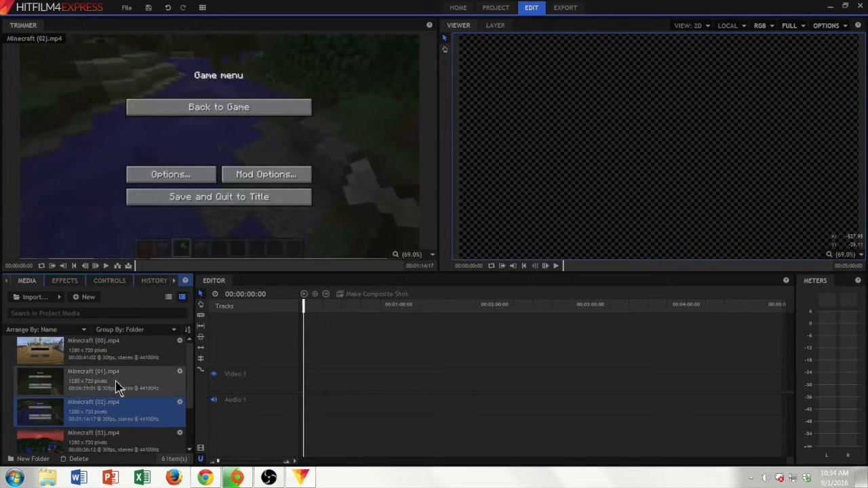
{"action": "scroll", "coordinate": [127, 430], "scroll_direction": "down", "scroll_amount": 2}
{"action": "left_click", "coordinate": [117, 379]}
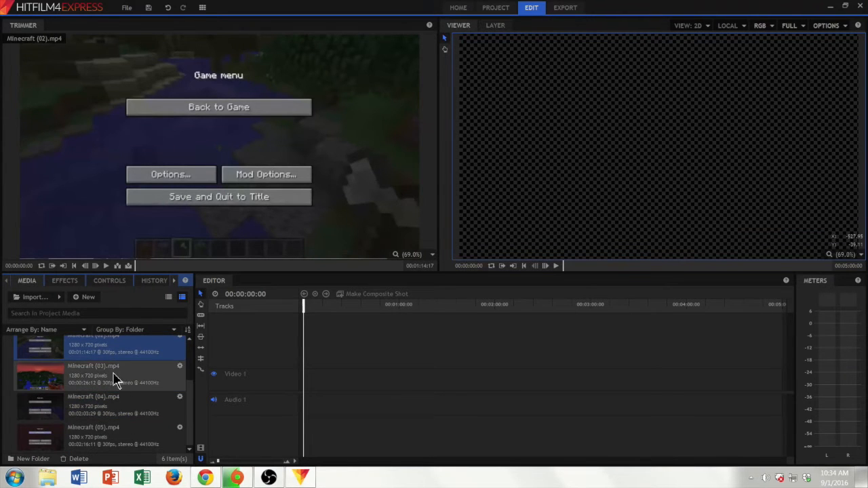
{"action": "left_click", "coordinate": [126, 393]}
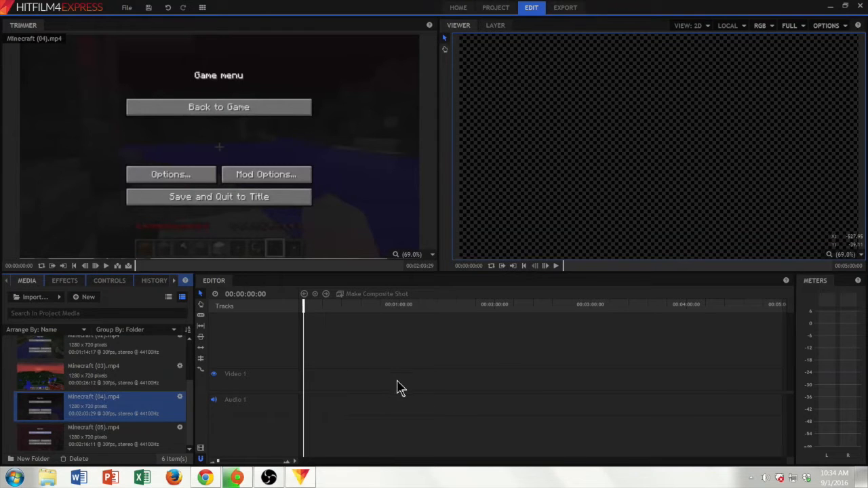
{"action": "left_click", "coordinate": [112, 378]}
{"action": "left_click", "coordinate": [111, 355]}
{"action": "left_click", "coordinate": [112, 386]}
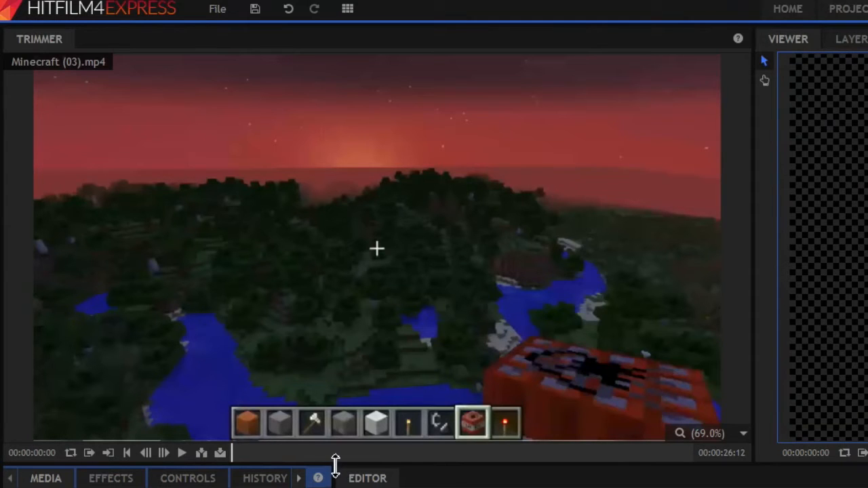
Play and scrub Minecraft (03).mp4, and trim it with an in point at 00:00:09:27 and an out point at 00:00:19:15
{"action": "left_click", "coordinate": [182, 452]}
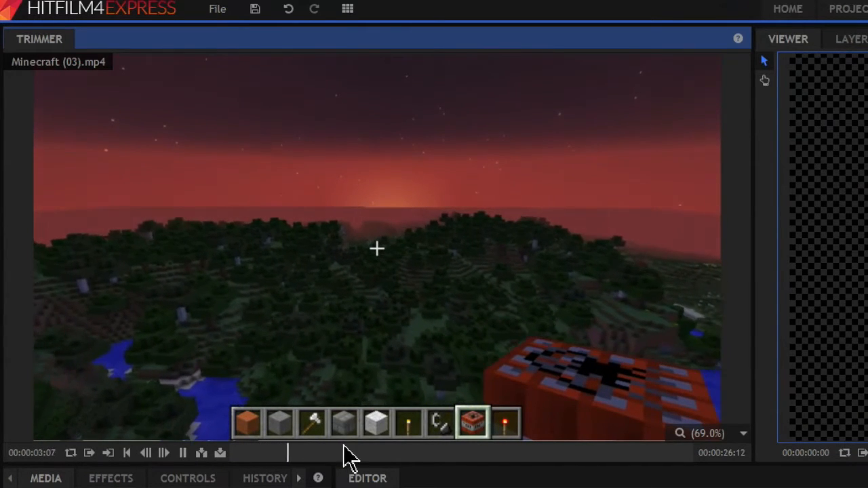
{"action": "left_click", "coordinate": [340, 452]}
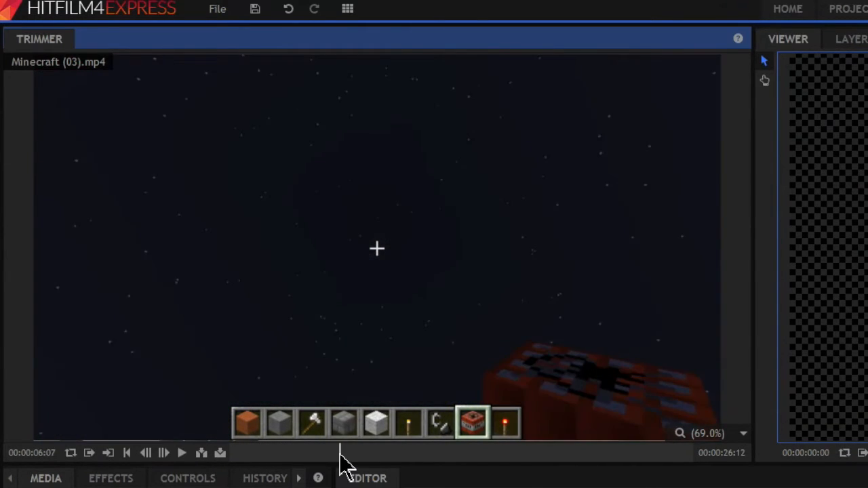
{"action": "left_click_drag", "start_coordinate": [340, 454], "coordinate": [436, 483]}
{"action": "left_click_drag", "start_coordinate": [530, 481], "coordinate": [404, 468]}
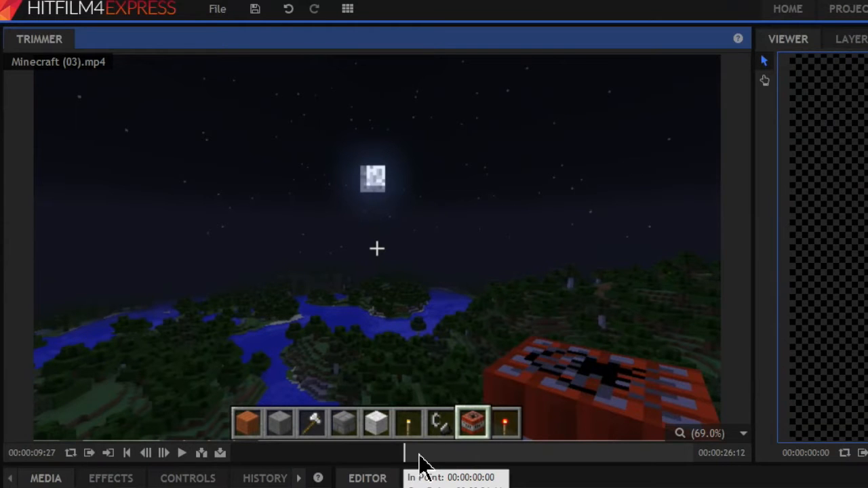
{"action": "left_click_drag", "start_coordinate": [409, 460], "coordinate": [571, 483]}
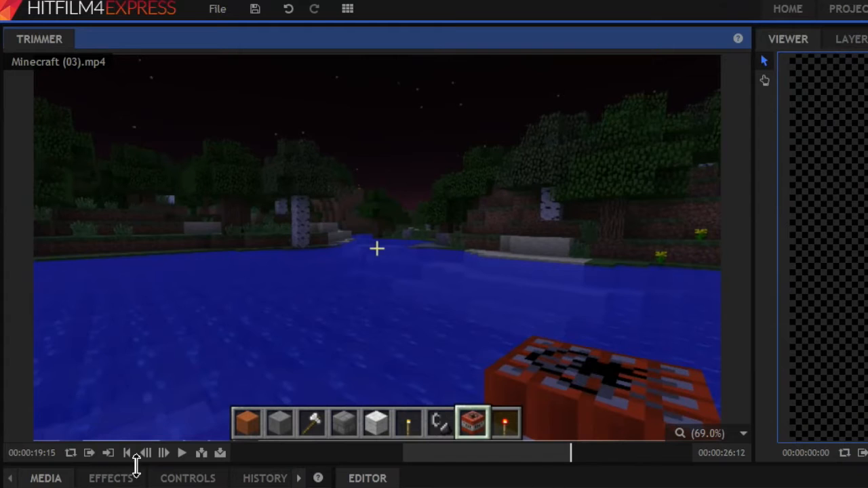
Add the trimmed clip to the Video 1 and Audio 1 tracks, changing the editor sequence settings to match the clip
{"action": "left_click", "coordinate": [221, 453]}
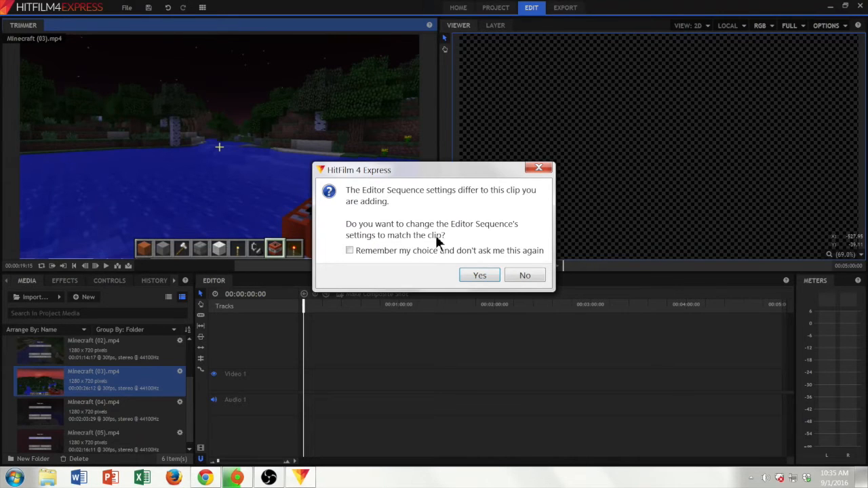
{"action": "left_click", "coordinate": [478, 275]}
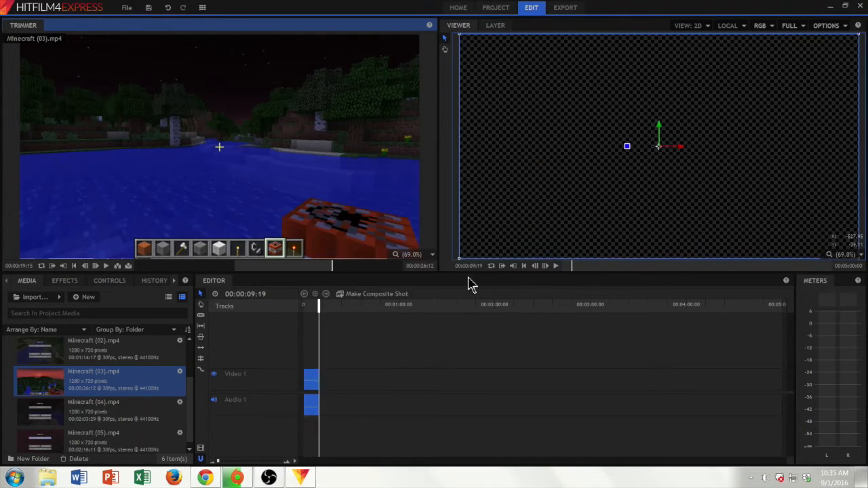
Scrub and play the clip on the timeline from its beginning, with the playhead returned to the start
{"action": "left_click", "coordinate": [319, 304]}
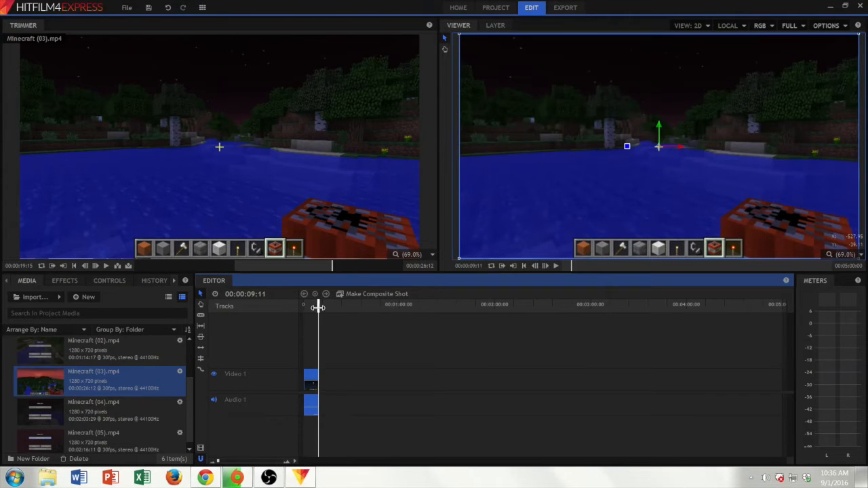
{"action": "left_click_drag", "start_coordinate": [319, 309], "coordinate": [296, 351]}
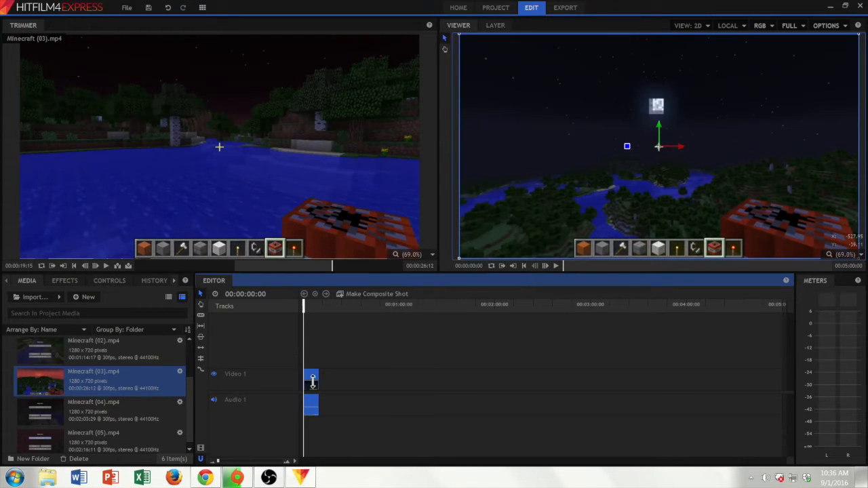
{"action": "left_click", "coordinate": [555, 265]}
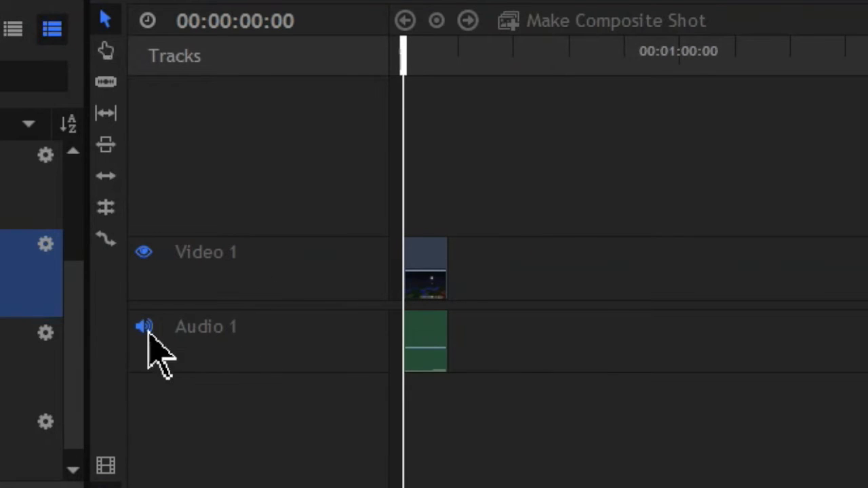
{"action": "mouse_move", "coordinate": [402, 50]}
{"action": "left_mouse_down"}
{"action": "mouse_move", "coordinate": [410, 50]}
{"action": "mouse_move", "coordinate": [401, 52]}
{"action": "left_mouse_up"}
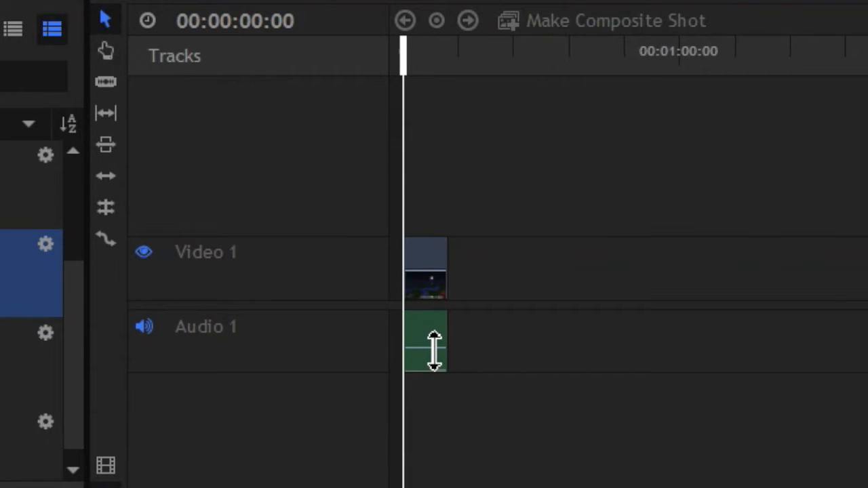
Raise the audio level of the clip on Audio 1 slightly and scrub through the clip to check it
{"action": "left_click_drag", "start_coordinate": [433, 350], "coordinate": [451, 341]}
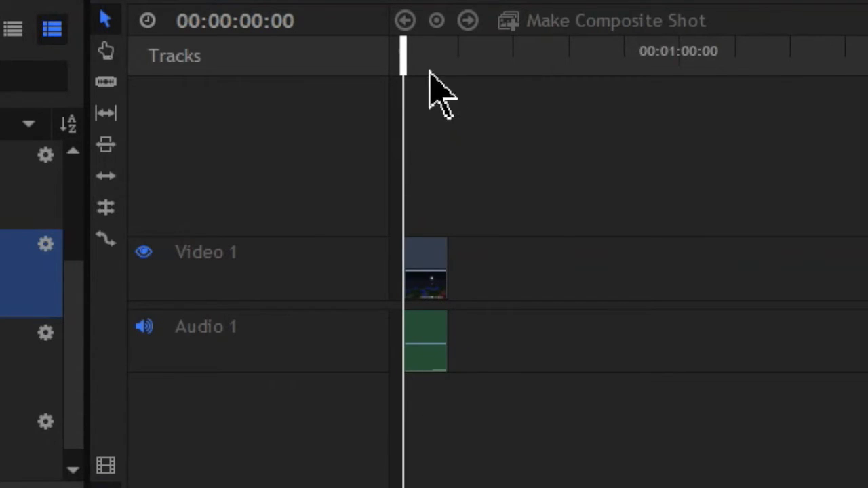
{"action": "left_click_drag", "start_coordinate": [403, 68], "coordinate": [430, 116]}
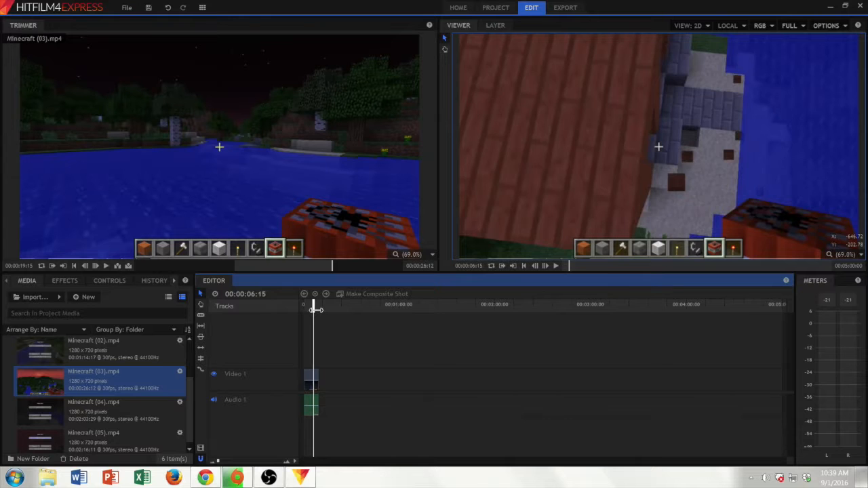
{"action": "left_click_drag", "start_coordinate": [432, 60], "coordinate": [394, 77]}
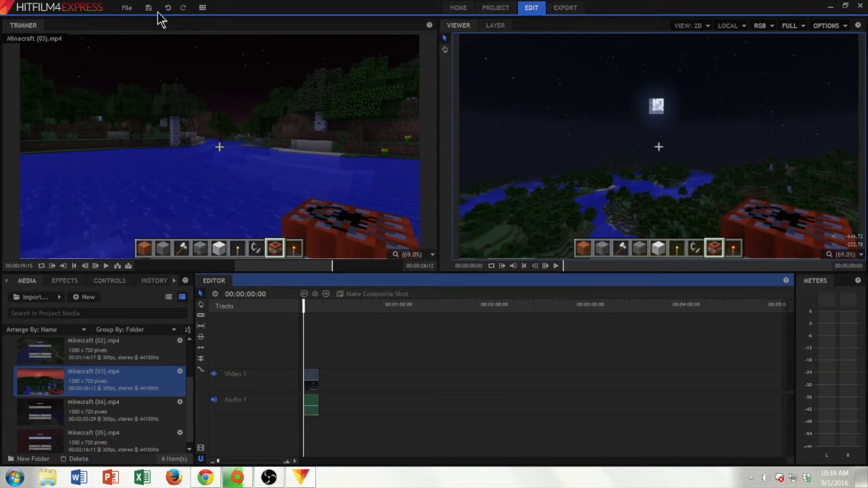
Save the project to the Desktop under the creator's first name followed by "Cool Video Project"
{"action": "key", "text": "ctrl"}
{"action": "left_click", "coordinate": [148, 8]}
{"action": "type", "text": "Austin's Cool Video Project"}
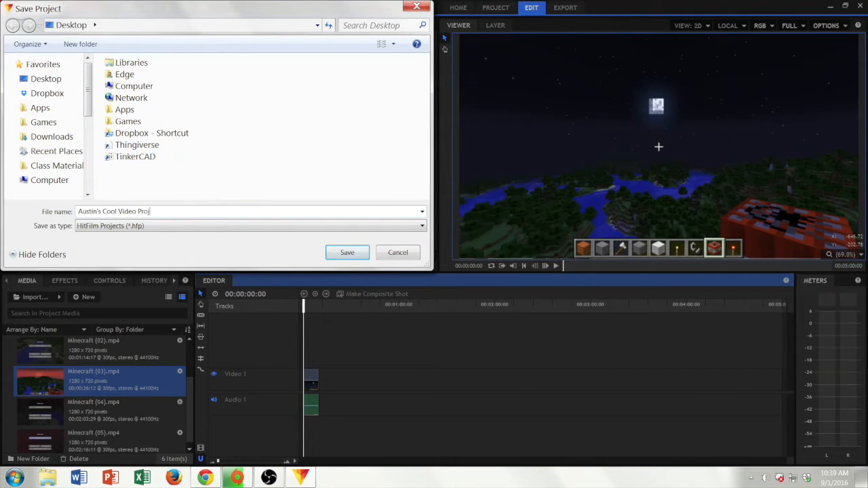
{"action": "left_click", "coordinate": [333, 251]}
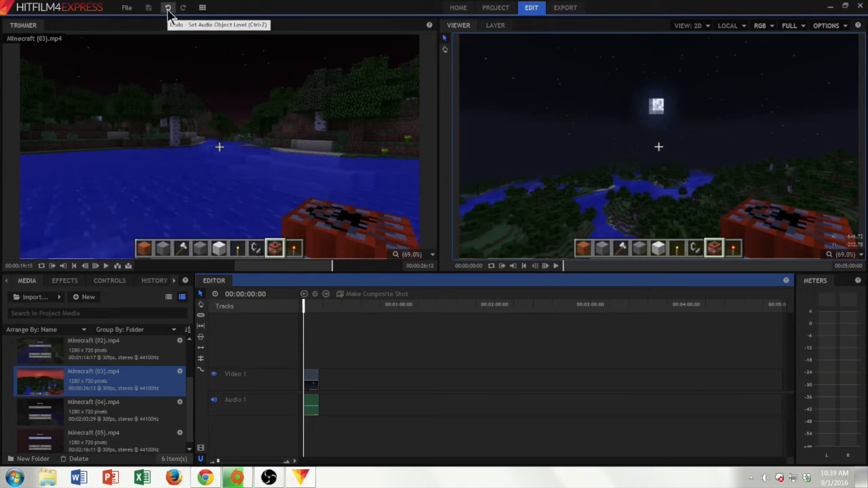
Undo the audio level change and the placement of the trimmed clip on the timeline
{"action": "left_click", "coordinate": [168, 8]}
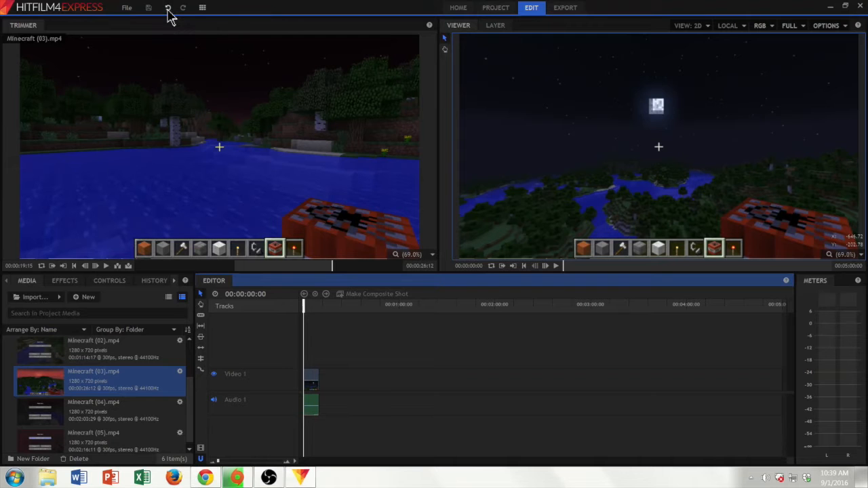
{"action": "left_click", "coordinate": [168, 10]}
{"action": "left_click", "coordinate": [170, 11]}
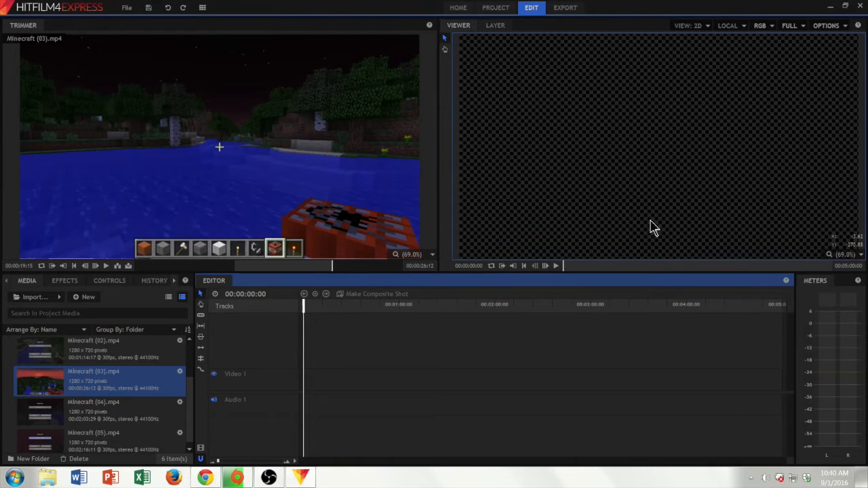
Redo the undone placement of the trimmed clip on the timeline and return the playhead to the start
{"action": "left_click", "coordinate": [181, 9]}
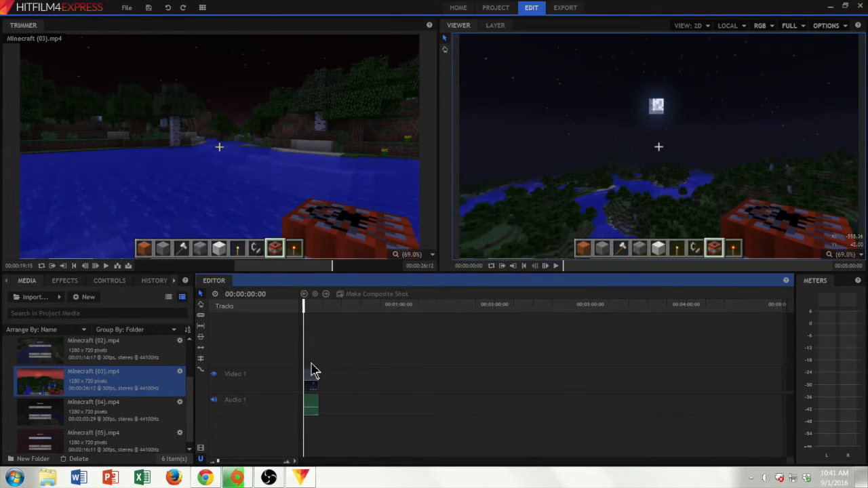
{"action": "mouse_move", "coordinate": [305, 308]}
{"action": "left_mouse_down"}
{"action": "mouse_move", "coordinate": [326, 309]}
{"action": "mouse_move", "coordinate": [293, 313]}
{"action": "left_mouse_up"}
Load Minecraft (01).mp4 into the Trimmer and trim it to run from about 00:01:08:10 to 00:06:21:23
{"action": "left_click", "coordinate": [120, 358]}
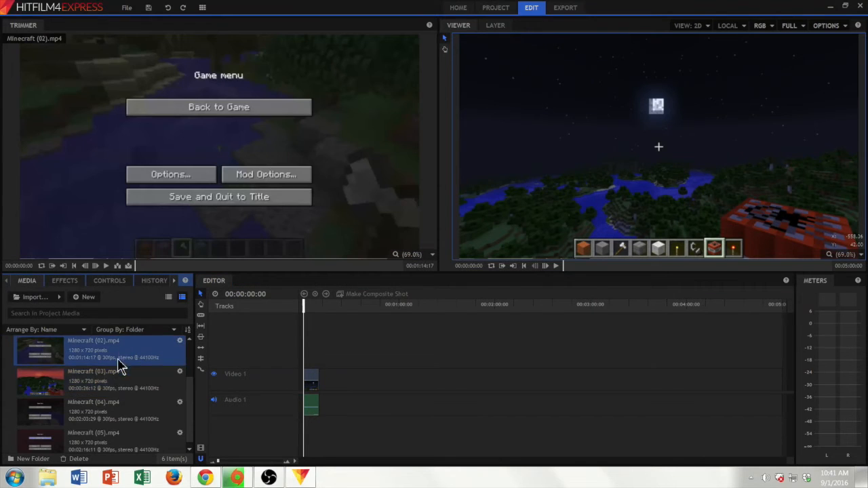
{"action": "scroll", "coordinate": [120, 382], "scroll_direction": "up", "scroll_amount": 2}
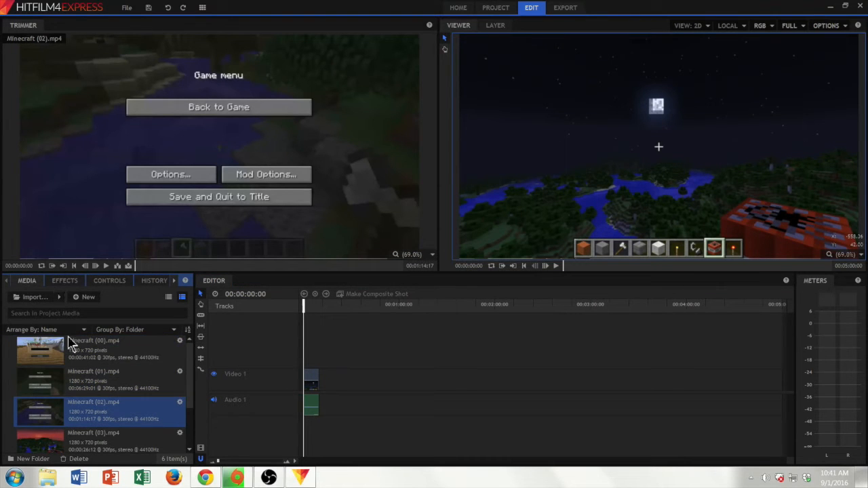
{"action": "left_click", "coordinate": [115, 385]}
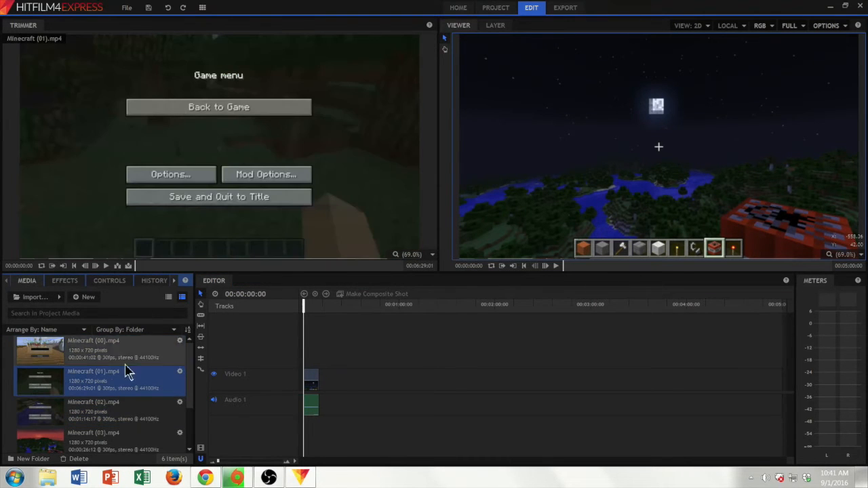
{"action": "left_click_drag", "start_coordinate": [152, 269], "coordinate": [280, 274]}
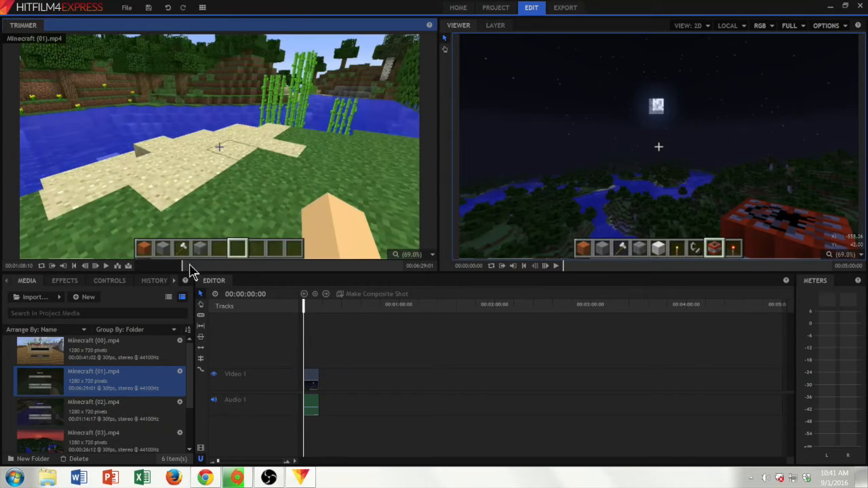
{"action": "left_click_drag", "start_coordinate": [217, 268], "coordinate": [398, 271]}
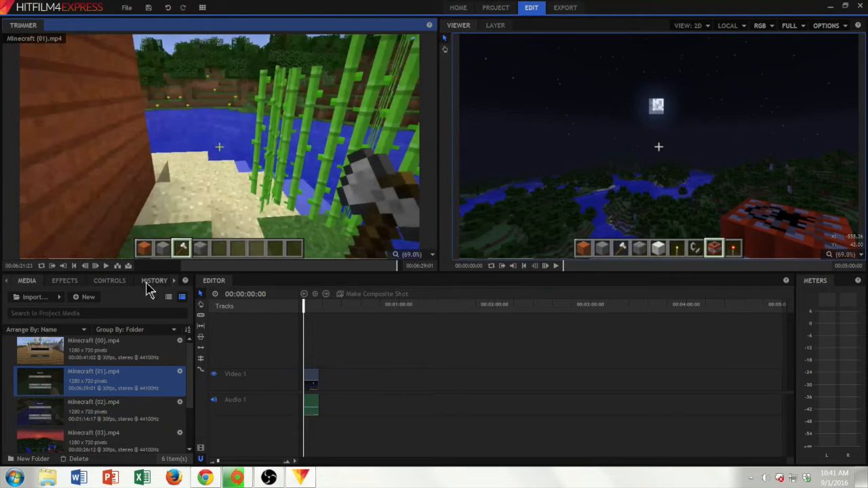
Try adding the trimmed Minecraft (01).mp4 at the start of the timeline over the first clip, and undo that placement
{"action": "left_click", "coordinate": [129, 266]}
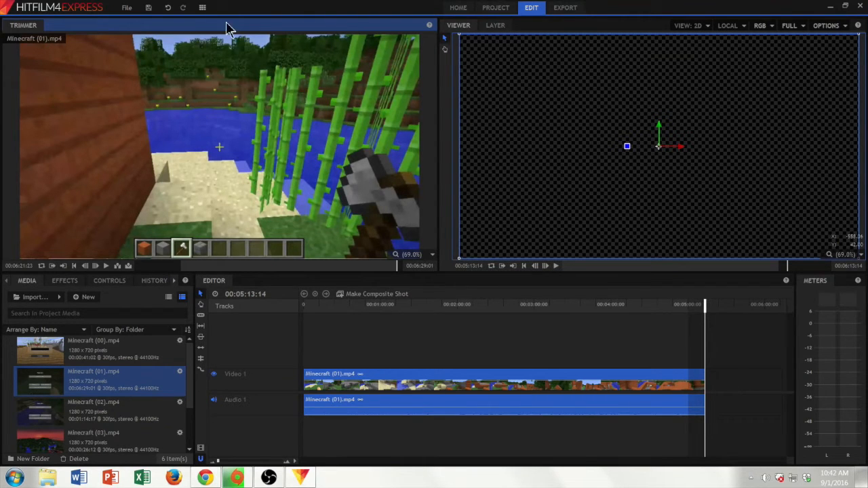
{"action": "left_click", "coordinate": [169, 9]}
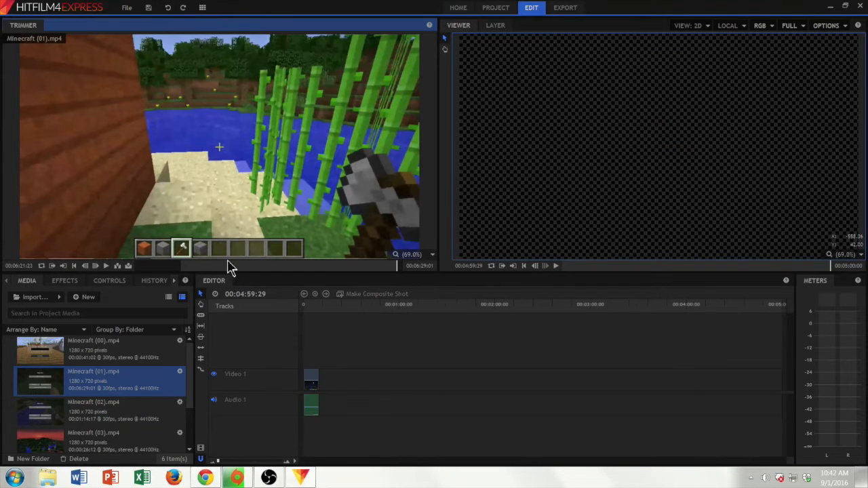
Place the trimmed Minecraft (01).mp4 on the timeline directly after the first clip, with the playhead at 00:00:09:27
{"action": "mouse_move", "coordinate": [332, 316]}
{"action": "left_mouse_down"}
{"action": "mouse_move", "coordinate": [317, 314]}
{"action": "mouse_move", "coordinate": [404, 317]}
{"action": "mouse_move", "coordinate": [320, 319]}
{"action": "left_mouse_up"}
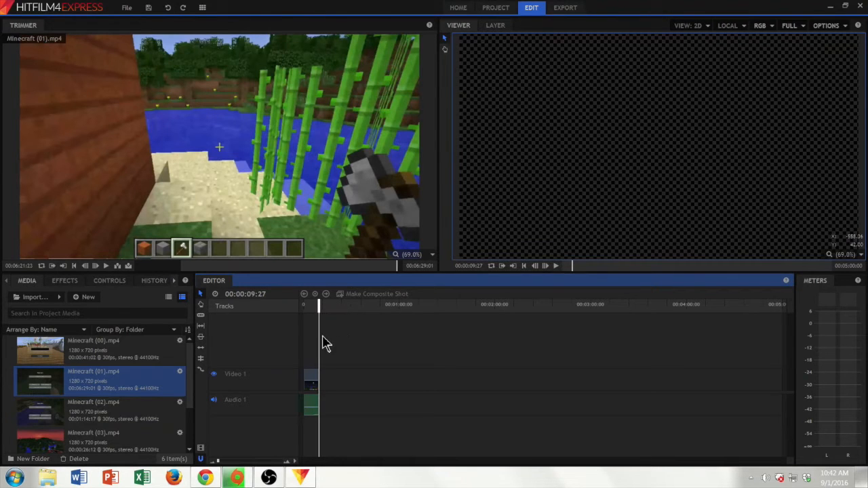
{"action": "left_click", "coordinate": [88, 381]}
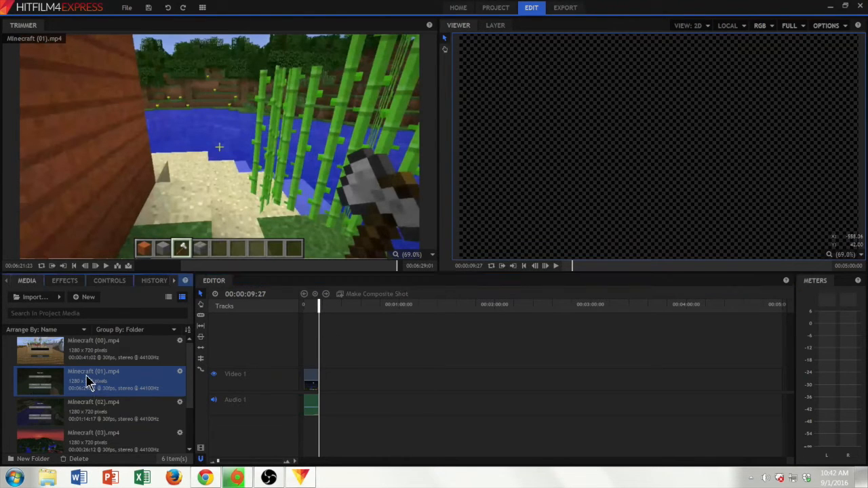
{"action": "left_click", "coordinate": [128, 266]}
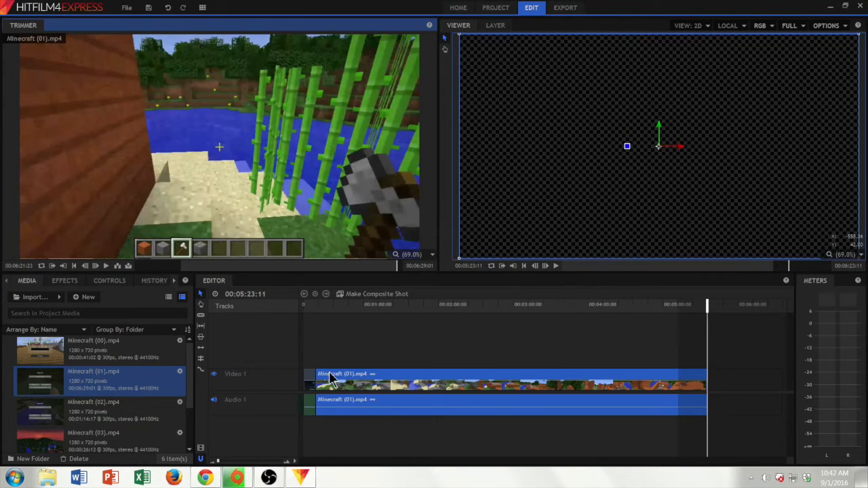
Scrub the timeline from about 00:00:20 to 00:01:16 and play a moment of the Minecraft (01).mp4 clip
{"action": "left_click", "coordinate": [309, 381]}
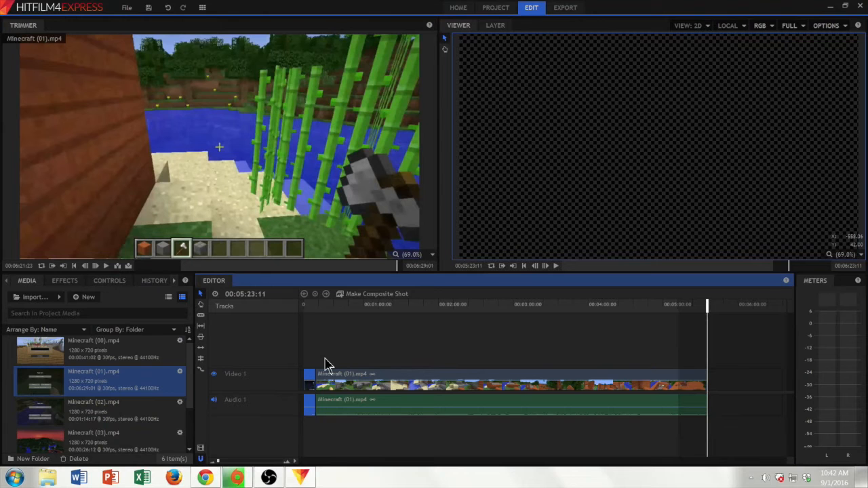
{"action": "left_click", "coordinate": [329, 304]}
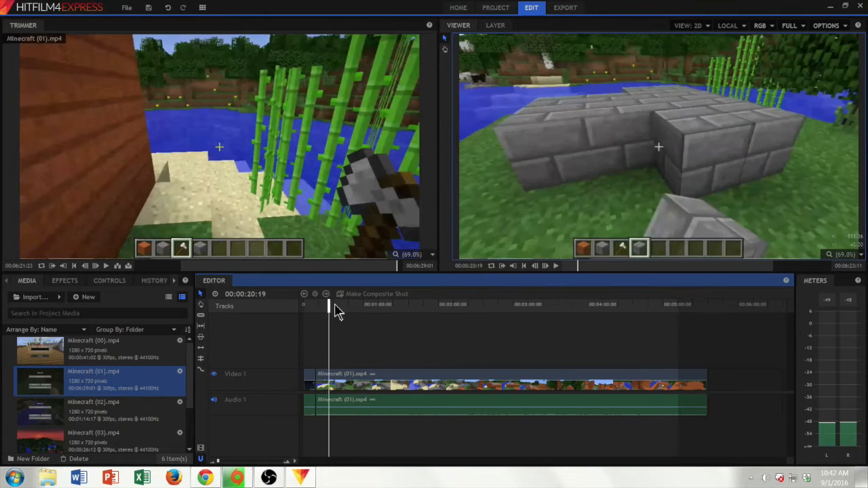
{"action": "left_click_drag", "start_coordinate": [330, 306], "coordinate": [400, 319]}
{"action": "key", "text": "space"}
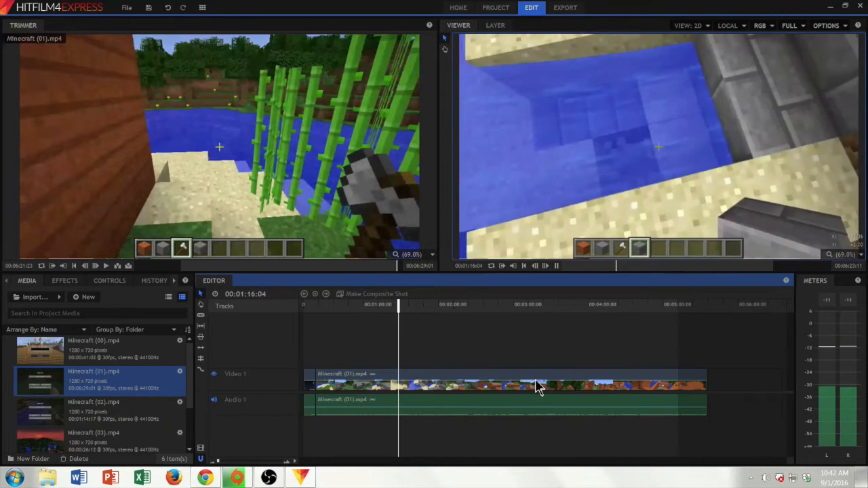
{"action": "key", "text": "space"}
Set the speed of the Minecraft (01).mp4 clip on the timeline to 500%
{"action": "left_click", "coordinate": [468, 381]}
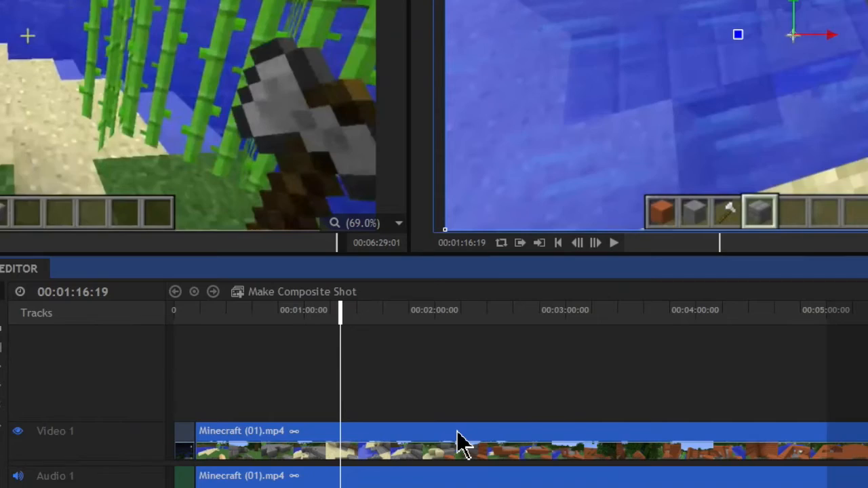
{"action": "right_click", "coordinate": [457, 434]}
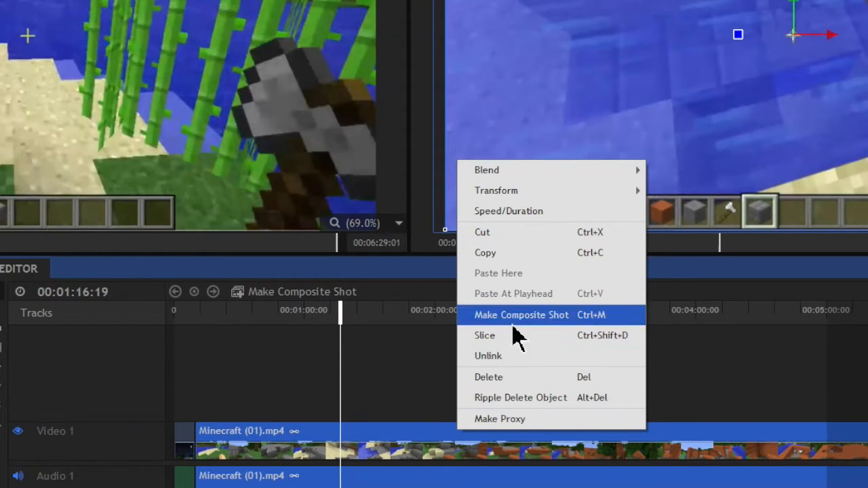
{"action": "left_click", "coordinate": [539, 217]}
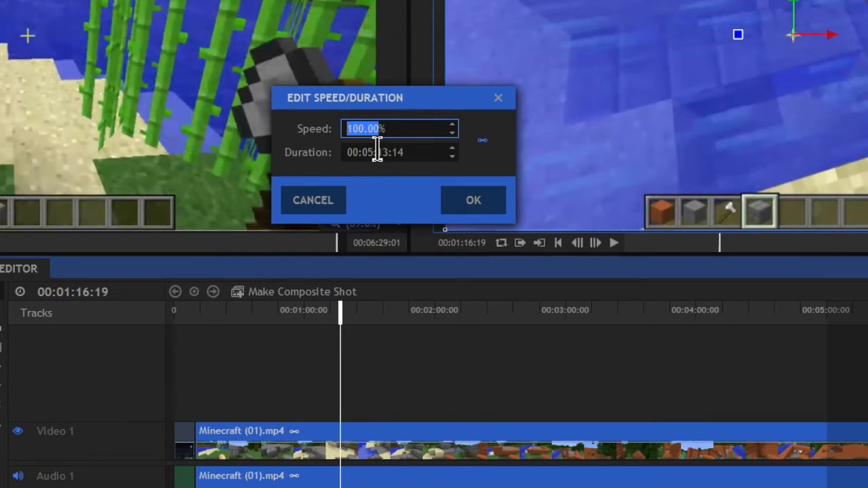
{"action": "type", "text": "500"}
{"action": "key", "text": "Return"}
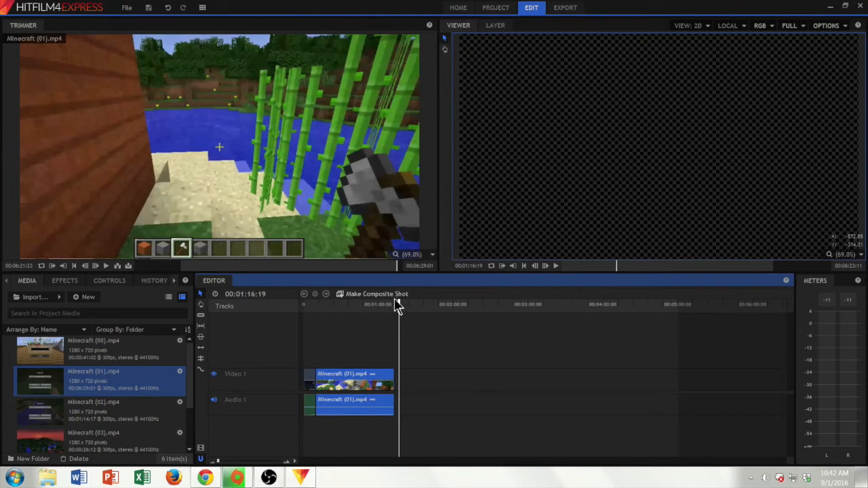
Play the sped-up Minecraft (01).mp4 clip from near its beginning at 00:00:11:03
{"action": "left_click_drag", "start_coordinate": [399, 303], "coordinate": [319, 309]}
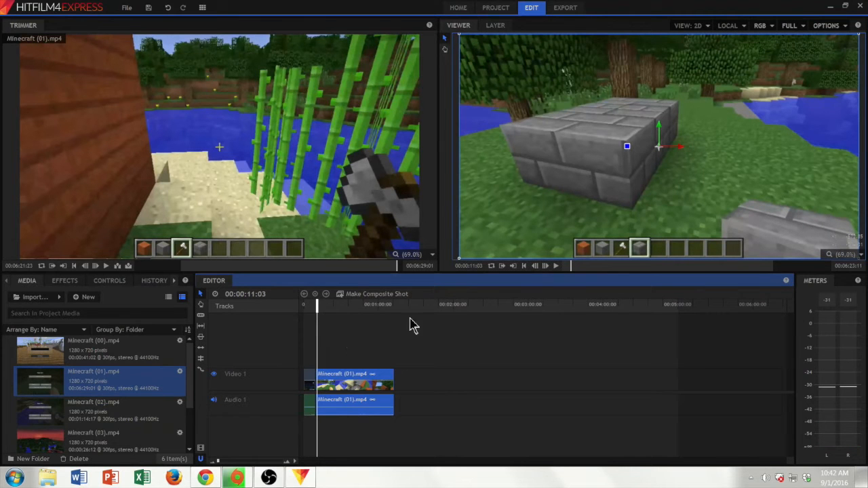
{"action": "key", "text": "space"}
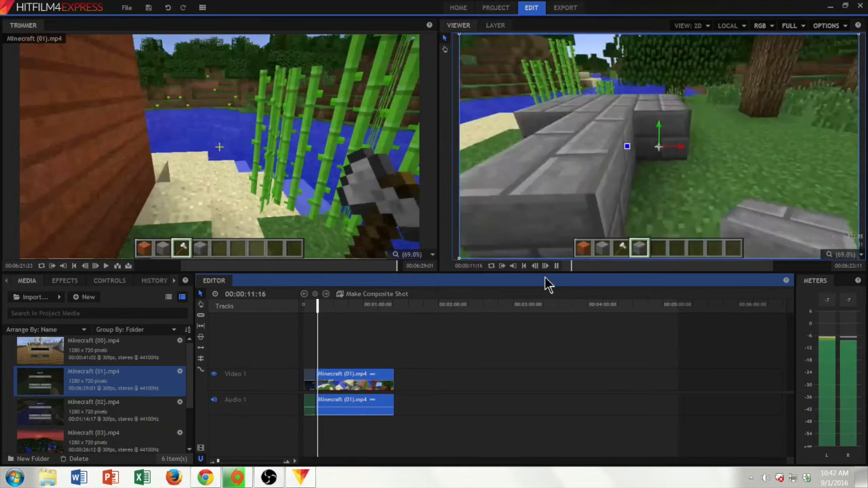
{"action": "left_click", "coordinate": [320, 334]}
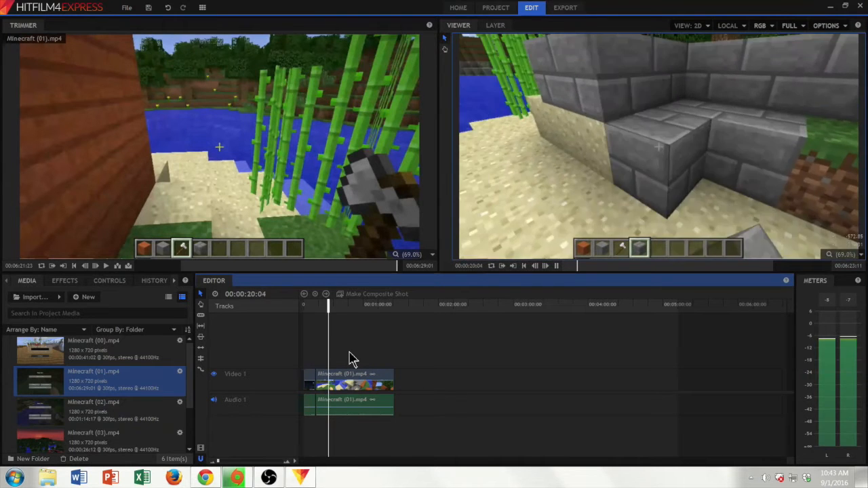
Set the speed of the Minecraft (01).mp4 timeline clip to 1000% and move the playhead to the clip's end at 00:00:41:14
{"action": "left_click", "coordinate": [359, 373]}
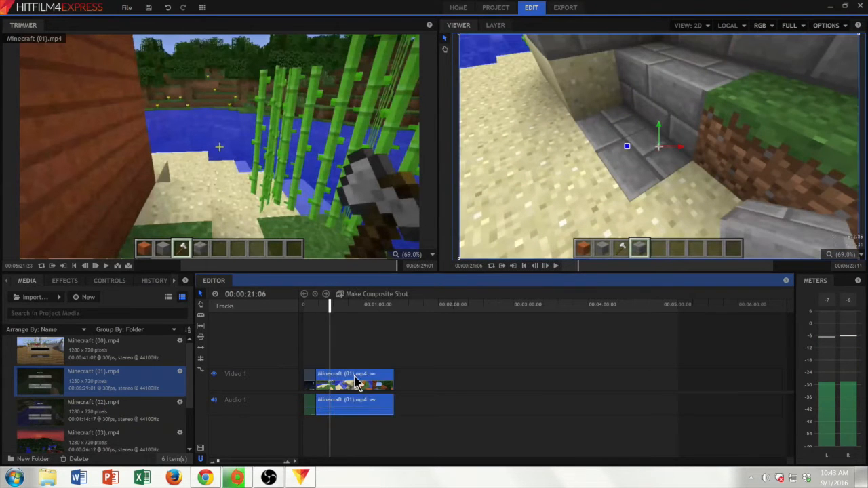
{"action": "right_click", "coordinate": [355, 376]}
{"action": "left_click", "coordinate": [415, 250]}
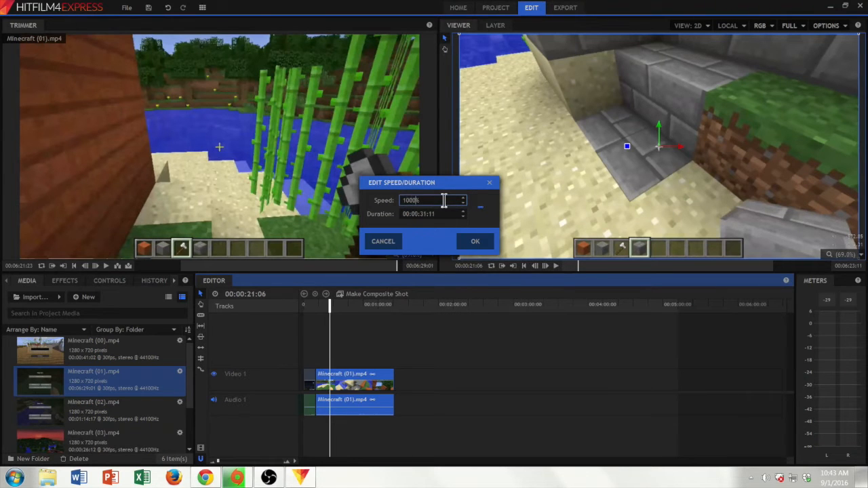
{"action": "left_click", "coordinate": [473, 244]}
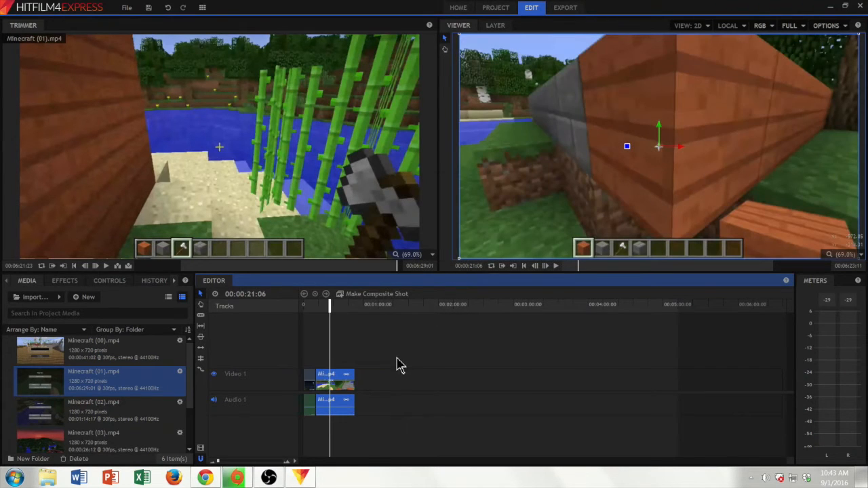
{"action": "left_click_drag", "start_coordinate": [331, 306], "coordinate": [355, 310]}
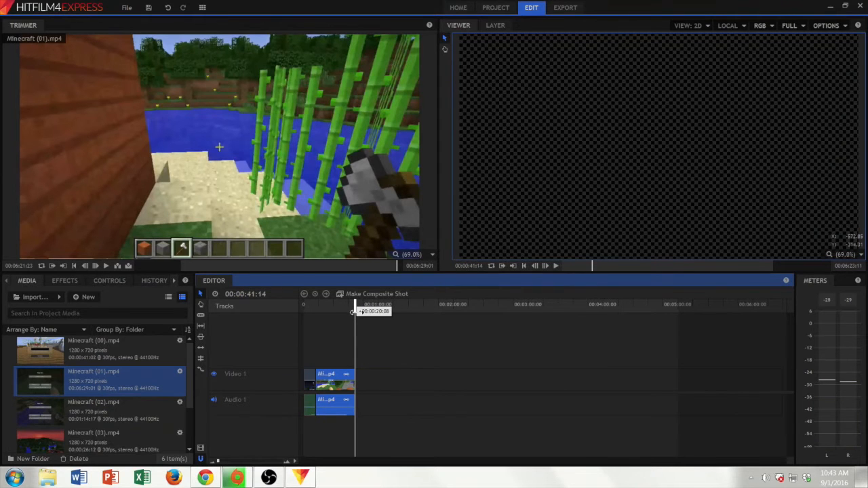
Add Minecraft (00).mp4 at 00:00:00:00 on a new video track above Video 1, with its audio on a new track
{"action": "left_click", "coordinate": [90, 358]}
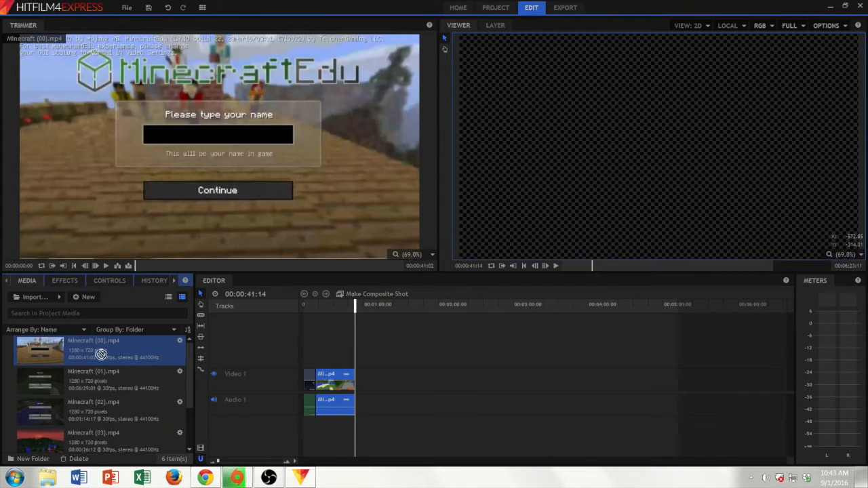
{"action": "left_click_drag", "start_coordinate": [293, 384], "coordinate": [302, 356]}
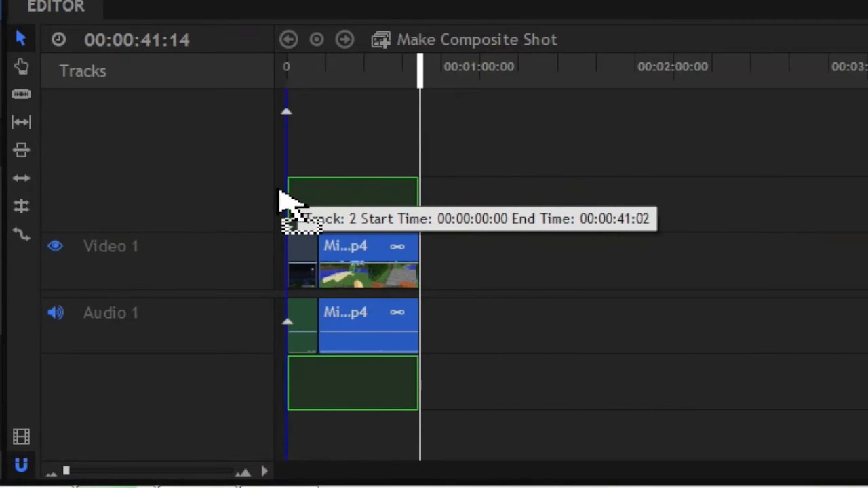
{"action": "left_click_drag", "start_coordinate": [281, 193], "coordinate": [286, 221]}
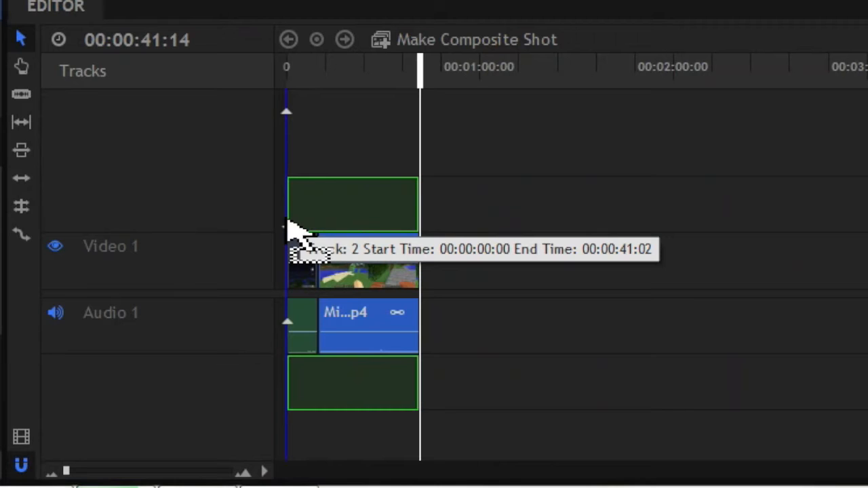
{"action": "left_click_drag", "start_coordinate": [287, 226], "coordinate": [286, 232]}
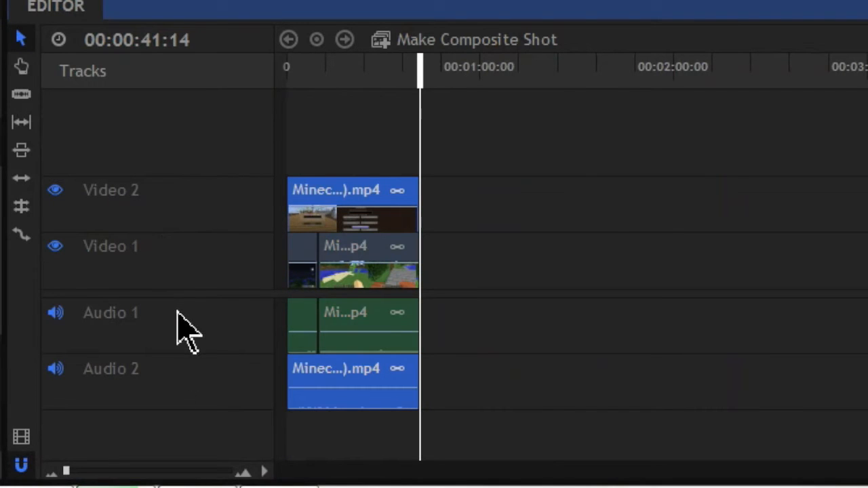
Select both clips on Video 1 with their audio and move them together to start at the playhead, after the Minecraft (00).mp4 clip
{"action": "left_click", "coordinate": [468, 249]}
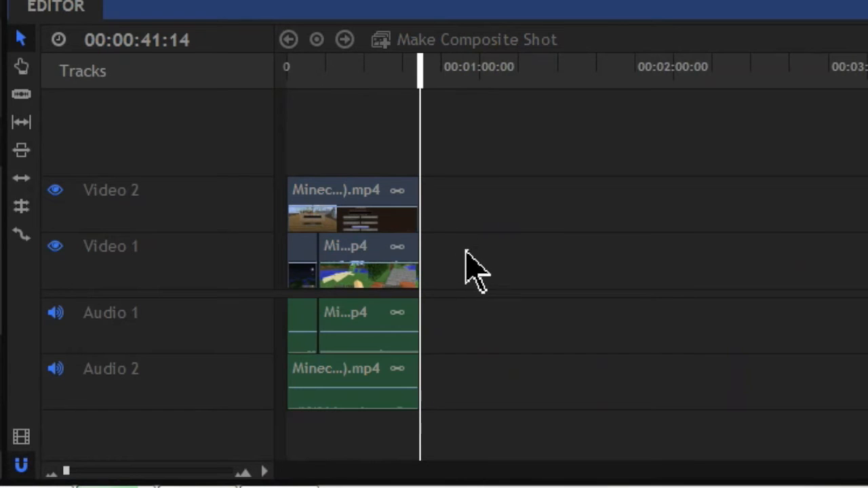
{"action": "left_click_drag", "start_coordinate": [426, 263], "coordinate": [285, 321]}
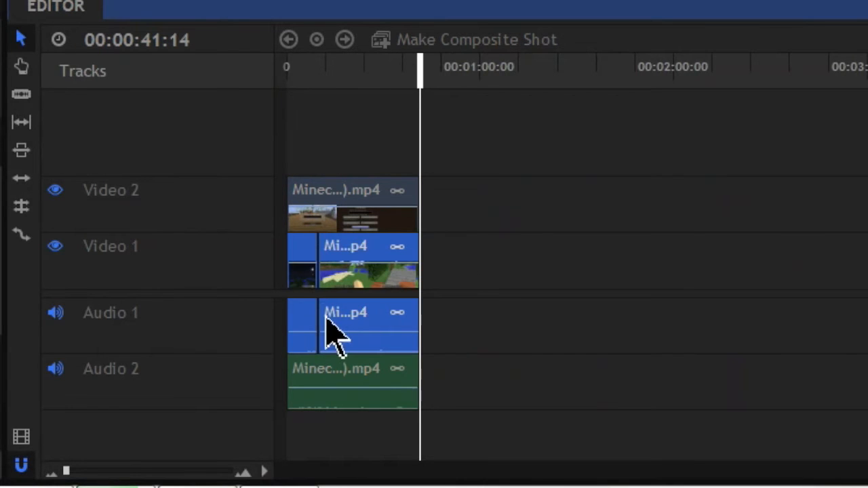
{"action": "left_click_drag", "start_coordinate": [339, 314], "coordinate": [473, 312]}
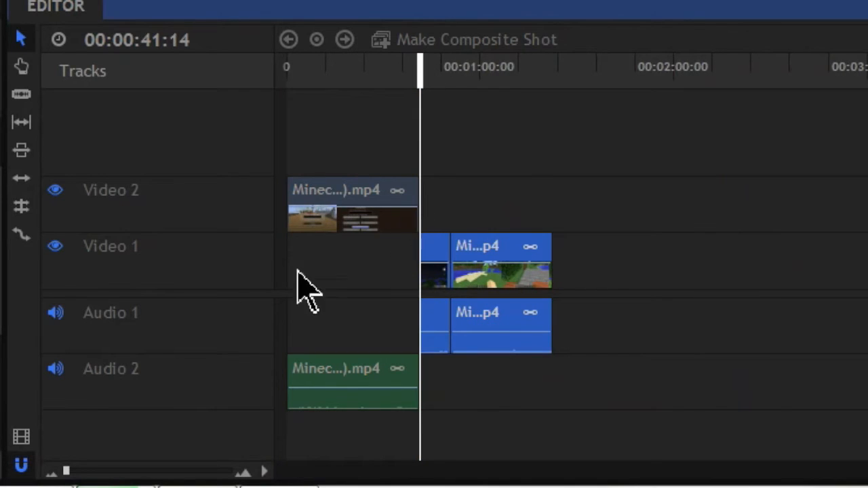
Turn timeline snapping off and back on
{"action": "left_click", "coordinate": [25, 472]}
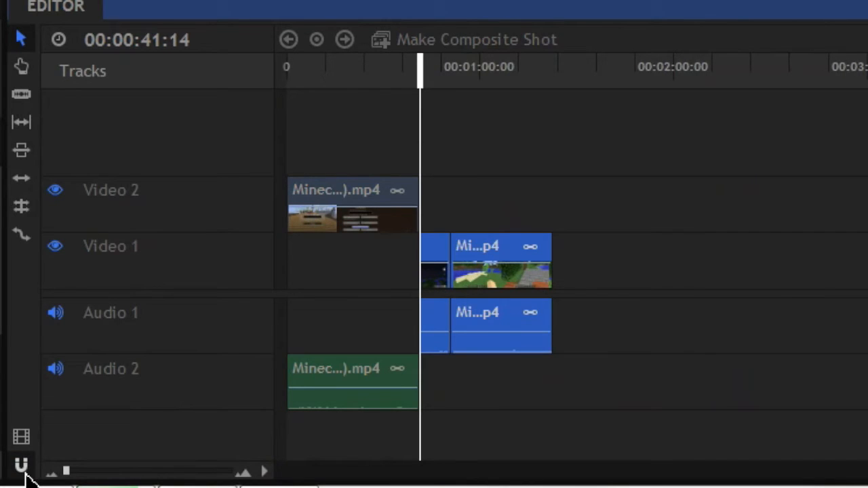
{"action": "left_click", "coordinate": [25, 472]}
Move the Audio 2 track above Audio 1 and scrub back to 00:00:09:18 to view the Minecraft (00).mp4 clip
{"action": "left_click_drag", "start_coordinate": [108, 375], "coordinate": [134, 306]}
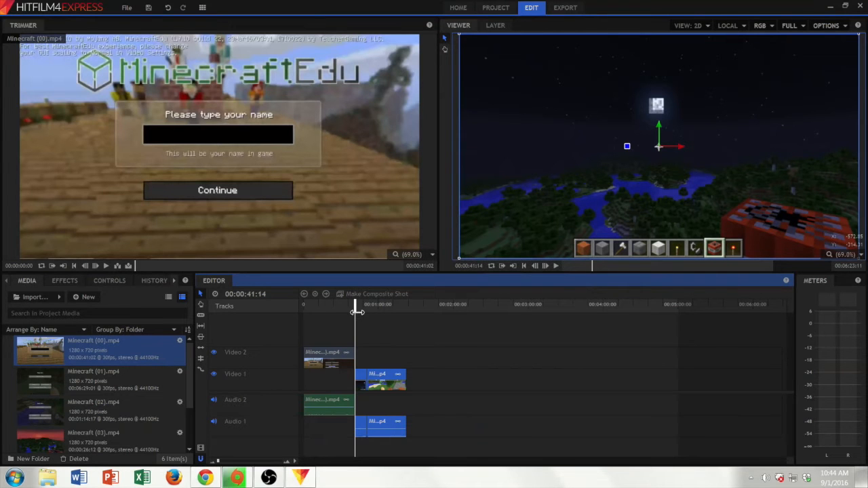
{"action": "left_click_drag", "start_coordinate": [357, 312], "coordinate": [315, 319]}
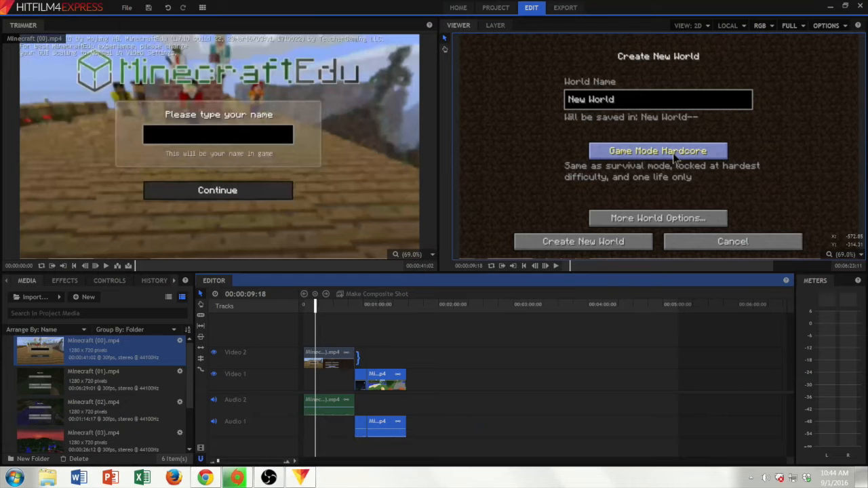
Trim the end of the Minecraft (00).mp4 clip on Video 2, with its audio, back to about 23 seconds
{"action": "left_click", "coordinate": [676, 156]}
{"action": "left_click_drag", "start_coordinate": [354, 352], "coordinate": [332, 358]}
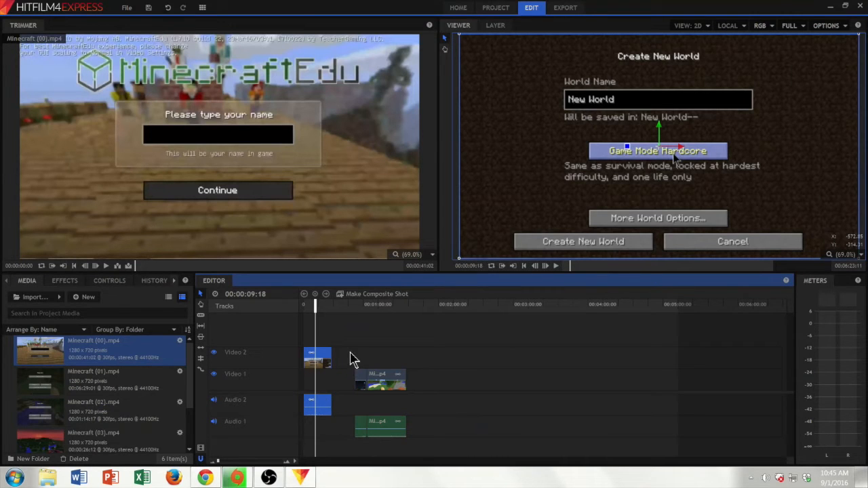
{"action": "mouse_move", "coordinate": [315, 307]}
{"action": "left_mouse_down"}
{"action": "mouse_move", "coordinate": [329, 306]}
{"action": "mouse_move", "coordinate": [321, 306]}
{"action": "left_mouse_up"}
Select both clips on Video 1 with their audio and move them together to start where the trimmed Video 2 clip ends
{"action": "left_click_drag", "start_coordinate": [353, 351], "coordinate": [416, 435]}
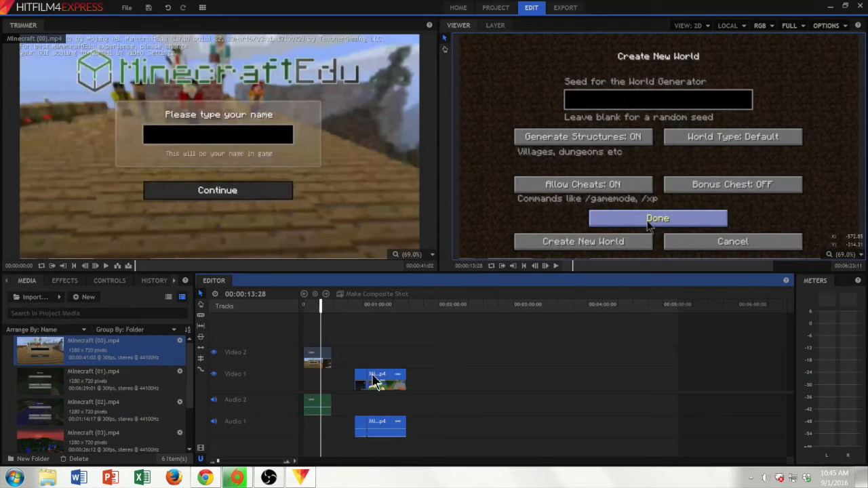
{"action": "left_click_drag", "start_coordinate": [382, 378], "coordinate": [359, 378]}
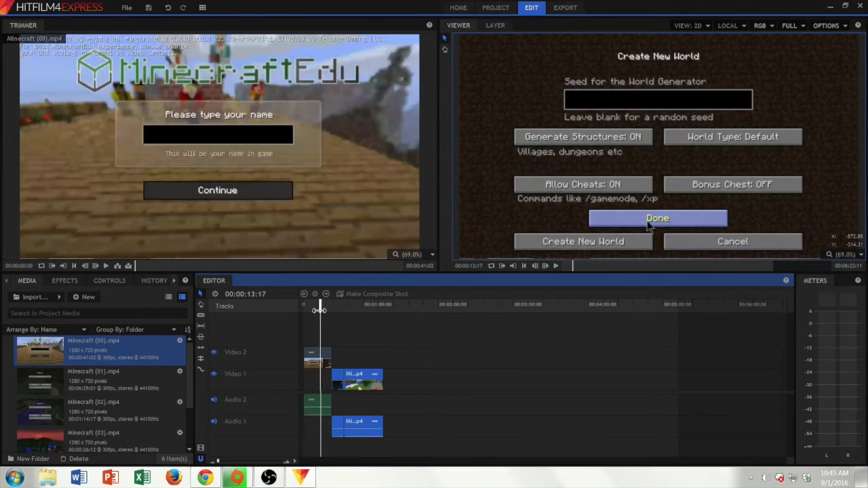
Play the sequence from the start, then from shortly before the Video 1 clips begin, to check the cut between the tracks
{"action": "left_click_drag", "start_coordinate": [321, 310], "coordinate": [290, 316]}
{"action": "key", "text": "space"}
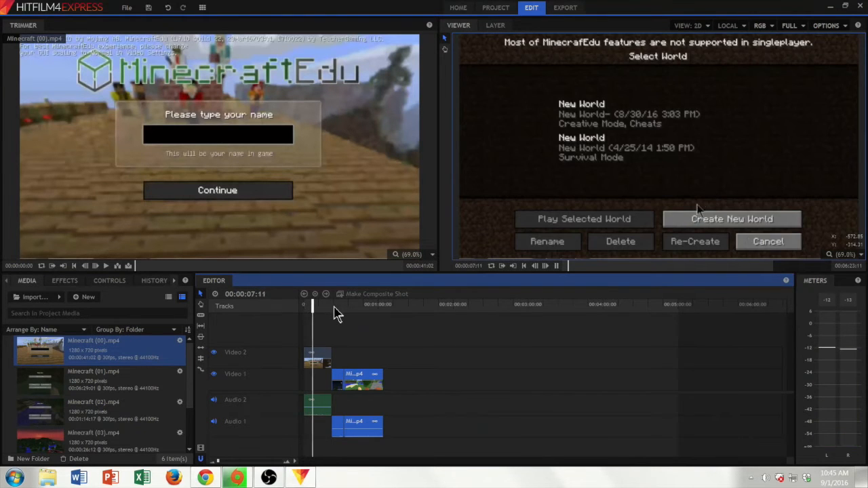
{"action": "left_click_drag", "start_coordinate": [337, 313], "coordinate": [328, 309]}
{"action": "key", "text": "space"}
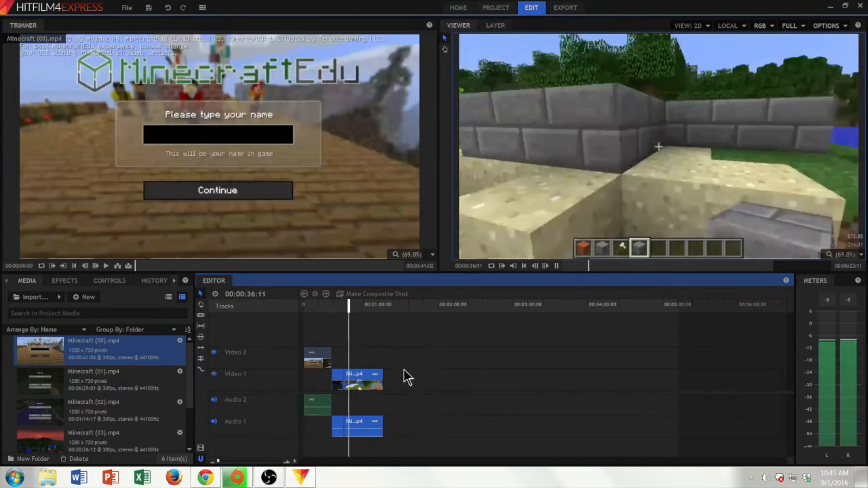
{"action": "key", "text": "space"}
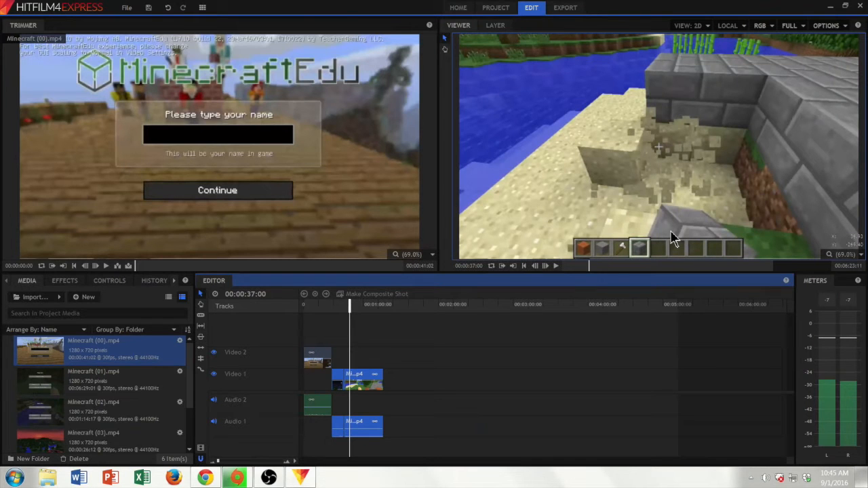
Move the short first clip on Video 1 with its audio behind the longer clip, starting at 00:01:03:26
{"action": "left_click", "coordinate": [339, 383]}
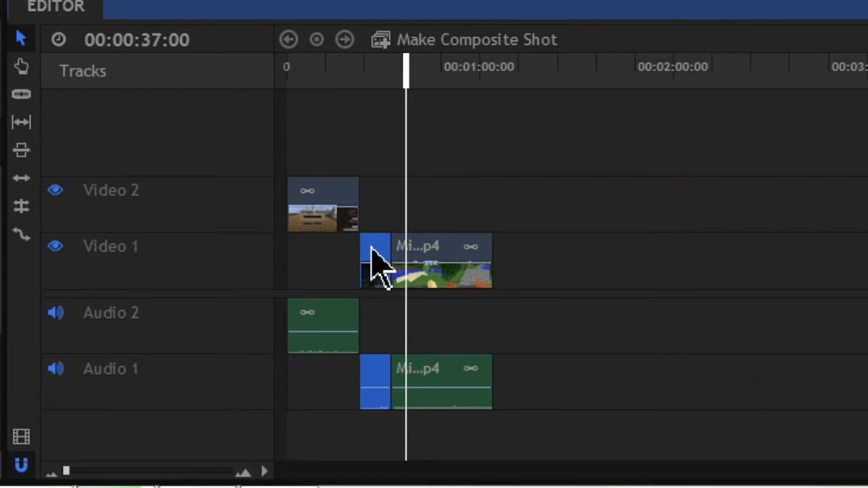
{"action": "left_click_drag", "start_coordinate": [375, 247], "coordinate": [513, 285]}
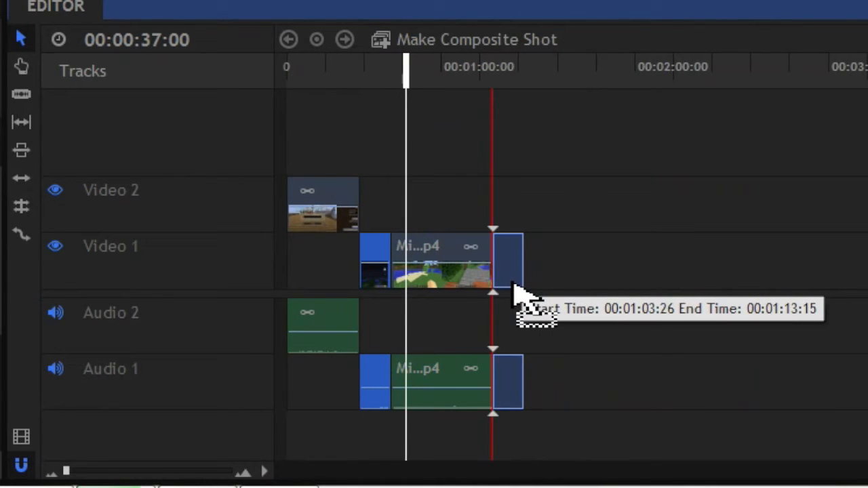
{"action": "left_click_drag", "start_coordinate": [513, 284], "coordinate": [520, 300]}
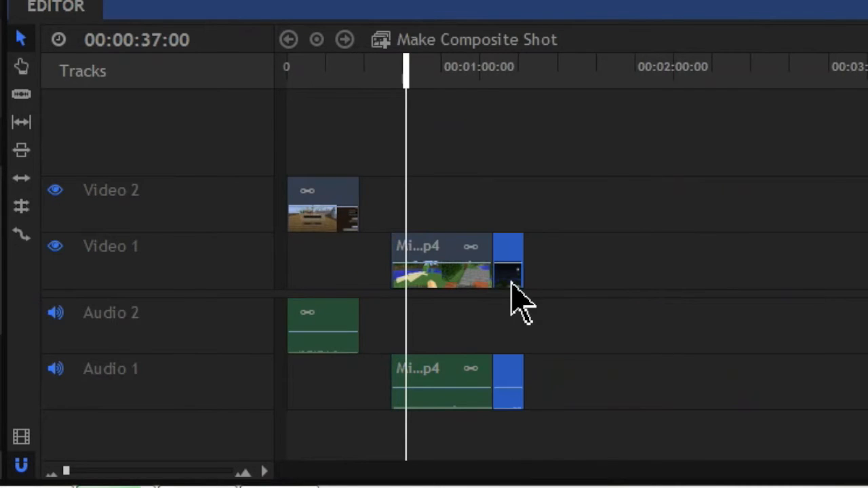
Move both Video 1 clips with their audio back against the end of the Video 2 clip and return the playhead to 00:00:00:00
{"action": "left_click", "coordinate": [581, 265]}
{"action": "left_click_drag", "start_coordinate": [574, 245], "coordinate": [416, 381]}
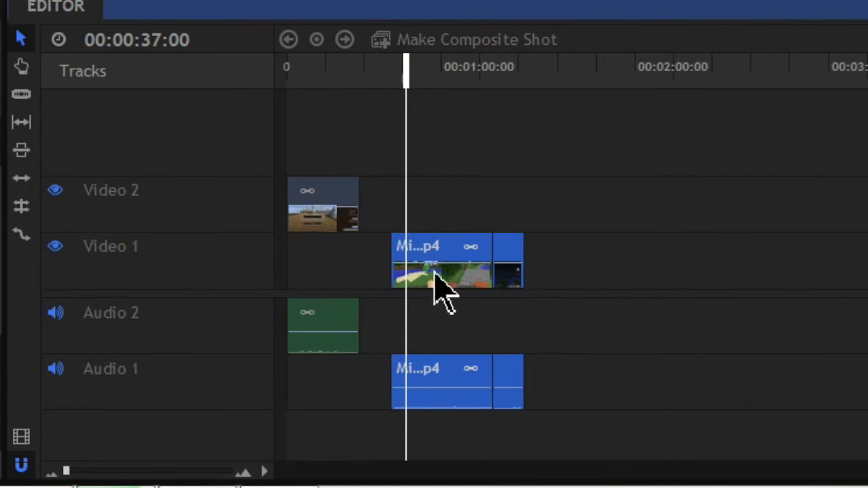
{"action": "mouse_move", "coordinate": [446, 272]}
{"action": "left_mouse_down"}
{"action": "mouse_move", "coordinate": [418, 277]}
{"action": "mouse_move", "coordinate": [400, 263]}
{"action": "mouse_move", "coordinate": [427, 280]}
{"action": "mouse_move", "coordinate": [433, 270]}
{"action": "left_mouse_up"}
{"action": "left_click_drag", "start_coordinate": [406, 80], "coordinate": [371, 129]}
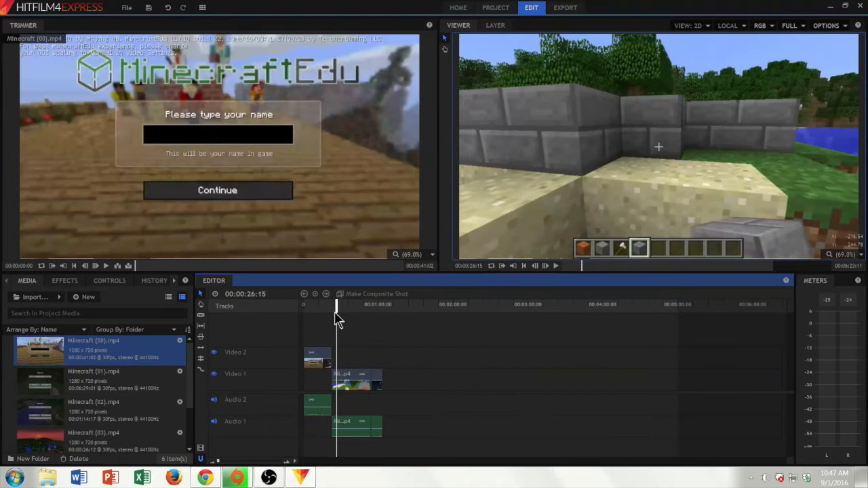
{"action": "left_click_drag", "start_coordinate": [339, 307], "coordinate": [300, 321]}
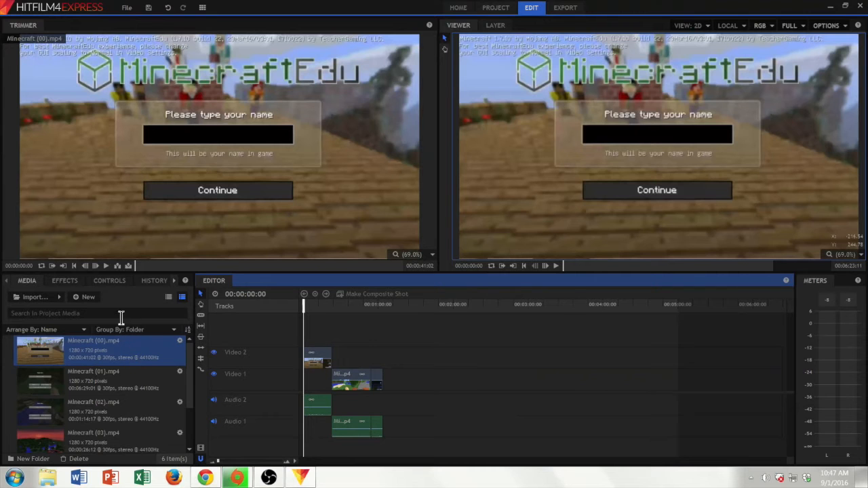
Import the Machinimasound.com_-_Sunlight and MachinimaSound.com_-_Winter_Wonderland tracks from the Music (Royalty Free) folder
{"action": "left_click", "coordinate": [31, 285]}
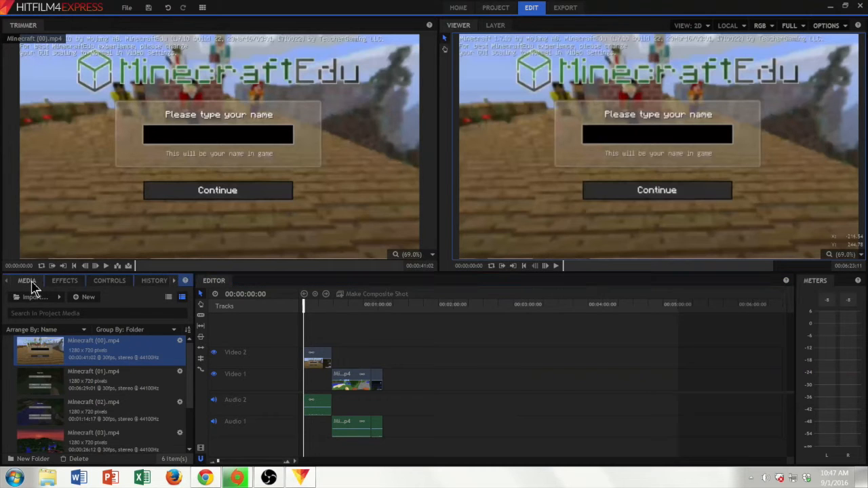
{"action": "left_click", "coordinate": [31, 297]}
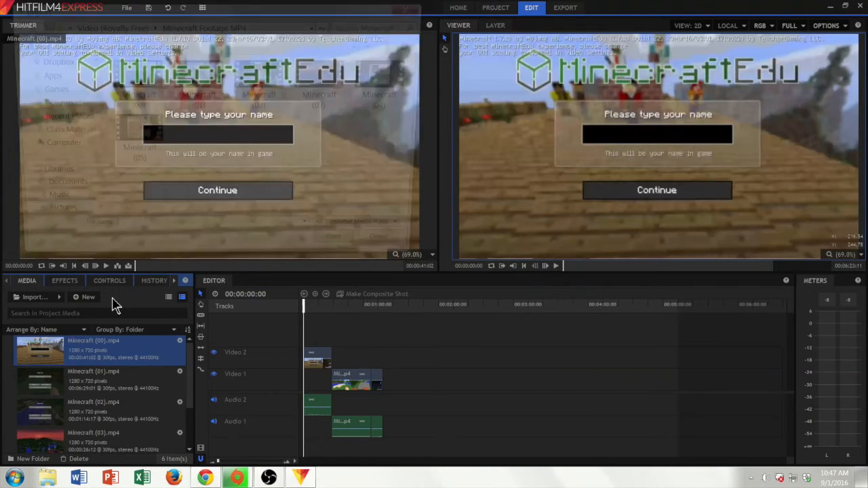
{"action": "left_click", "coordinate": [128, 24]}
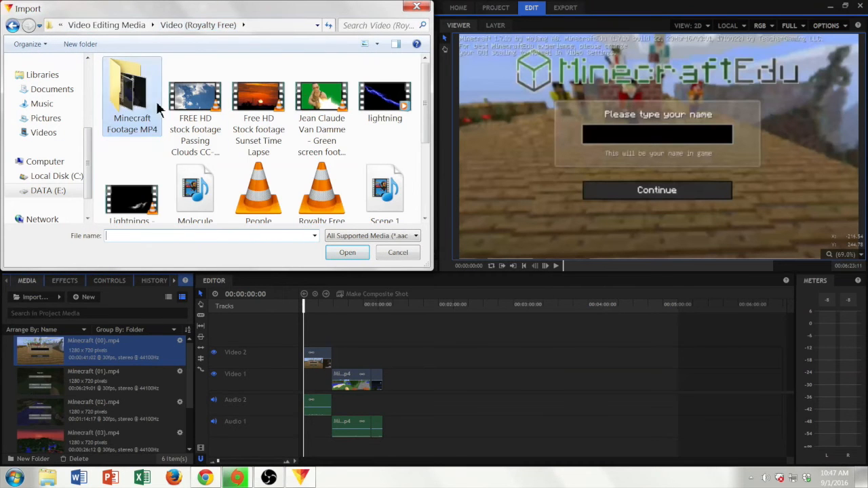
{"action": "left_click", "coordinate": [117, 24]}
{"action": "double_click", "coordinate": [163, 80]}
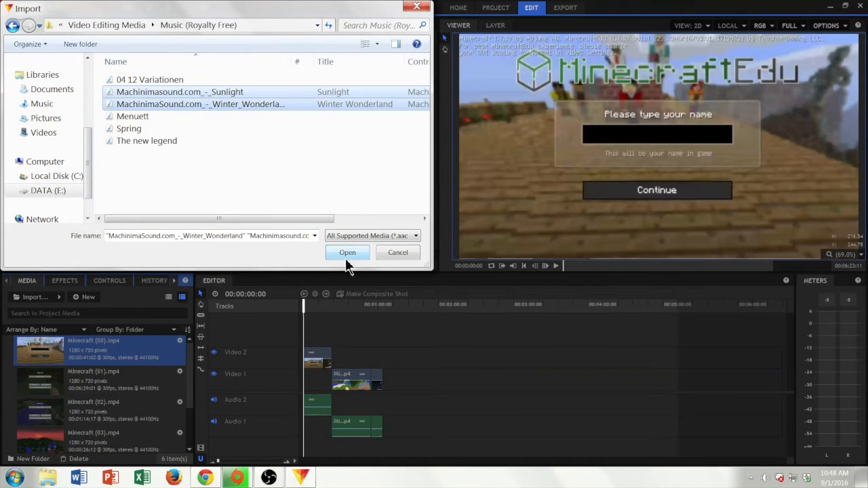
{"action": "left_click", "coordinate": [347, 253]}
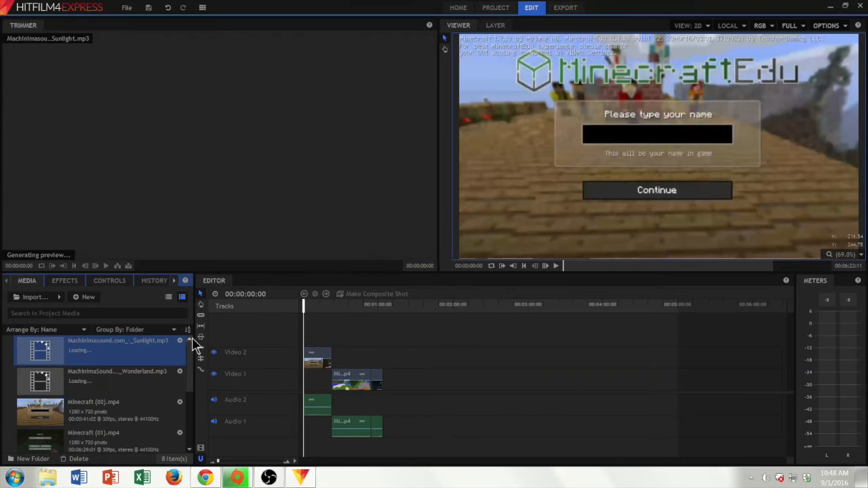
Preview the Sunlight and Winter Wonderland music tracks in the trimmer
{"action": "left_click", "coordinate": [145, 351]}
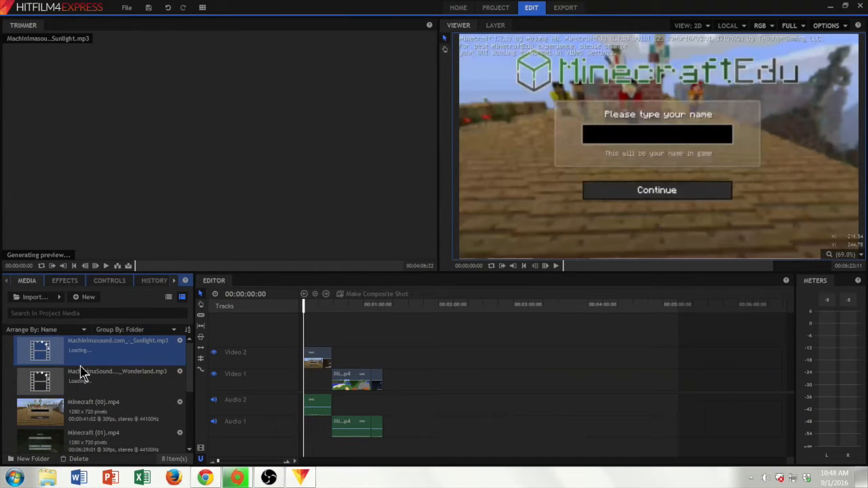
{"action": "left_click", "coordinate": [110, 380]}
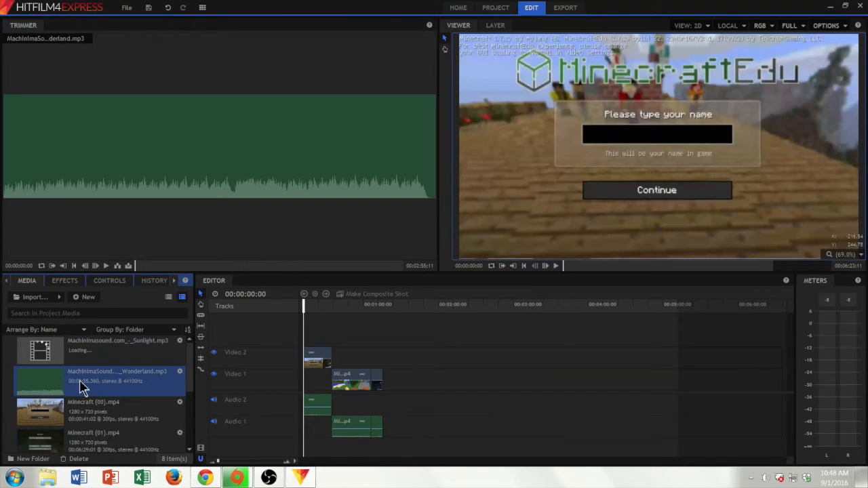
{"action": "left_click", "coordinate": [62, 347]}
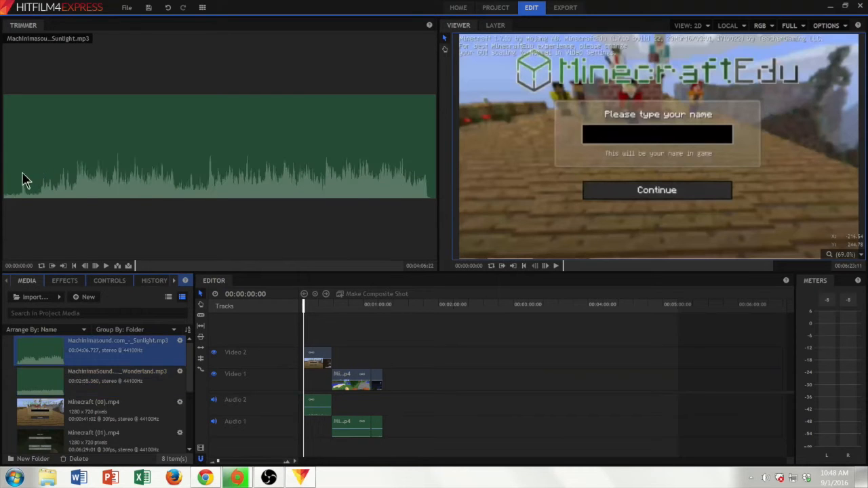
{"action": "left_click", "coordinate": [106, 265]}
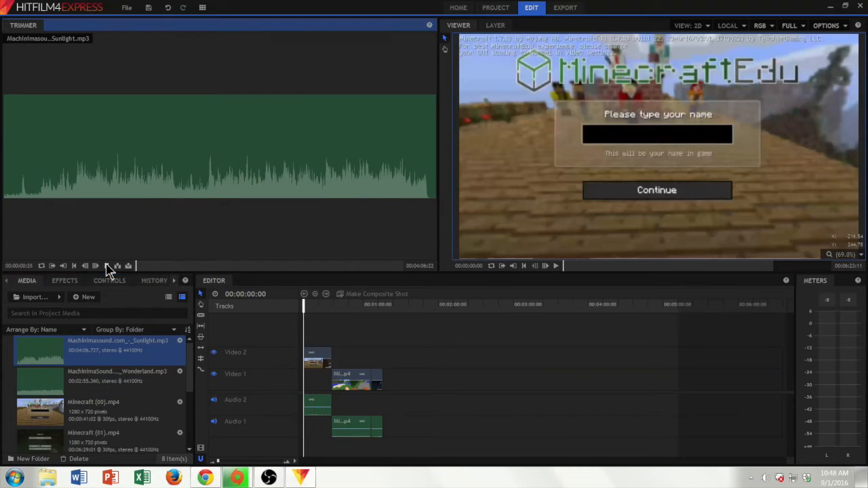
{"action": "left_click", "coordinate": [142, 384]}
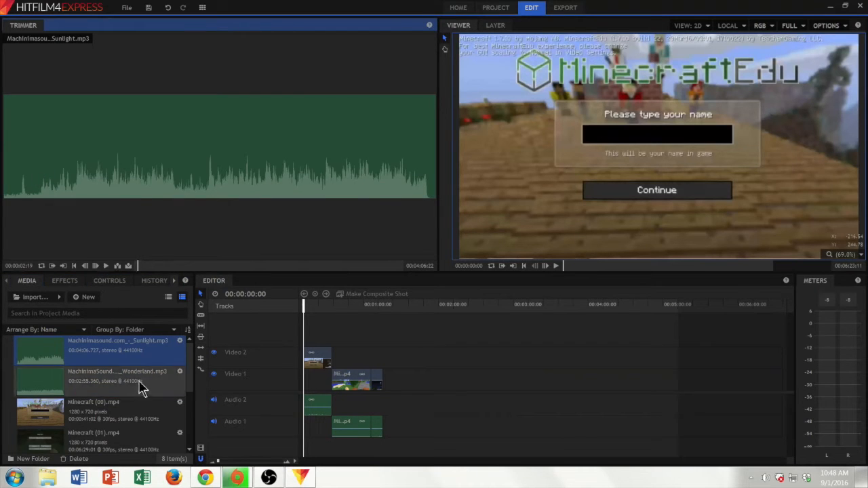
{"action": "left_click", "coordinate": [106, 266]}
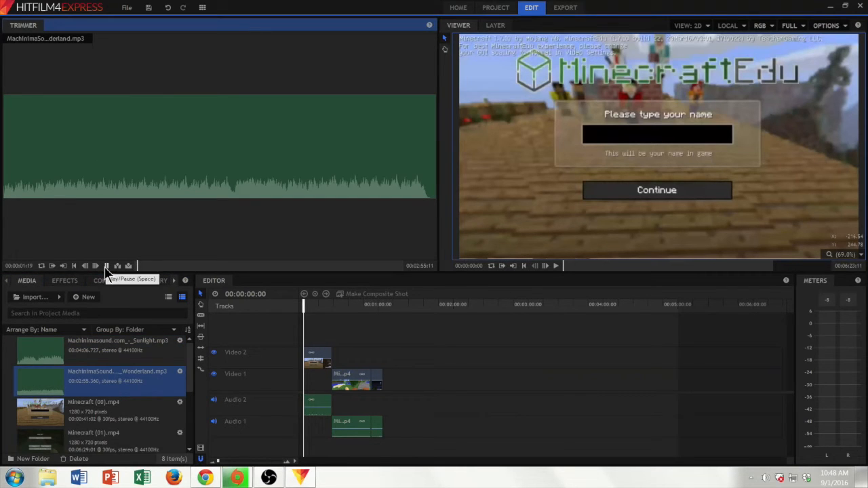
{"action": "left_click", "coordinate": [105, 266]}
Add the Winter Wonderland music at 00:00:00:00 on a new audio track below Audio 1 and play the opening seconds
{"action": "left_click", "coordinate": [46, 386]}
{"action": "left_click_drag", "start_coordinate": [300, 415], "coordinate": [304, 458]}
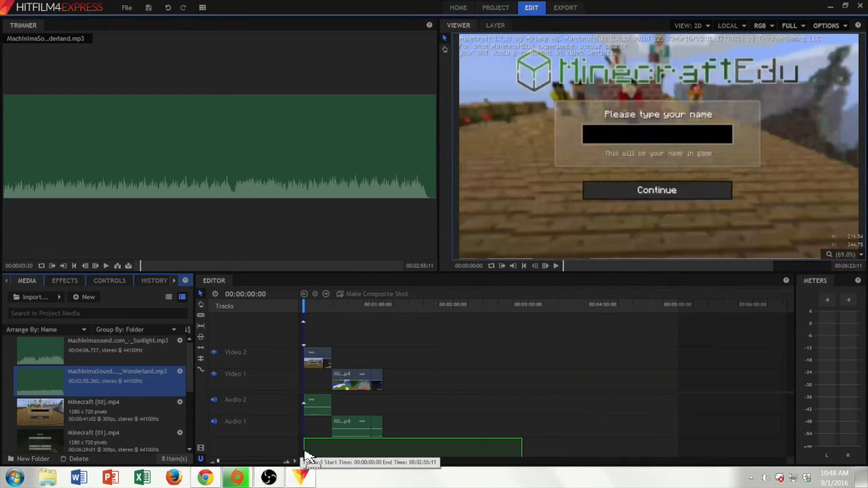
{"action": "left_click_drag", "start_coordinate": [307, 458], "coordinate": [307, 458]}
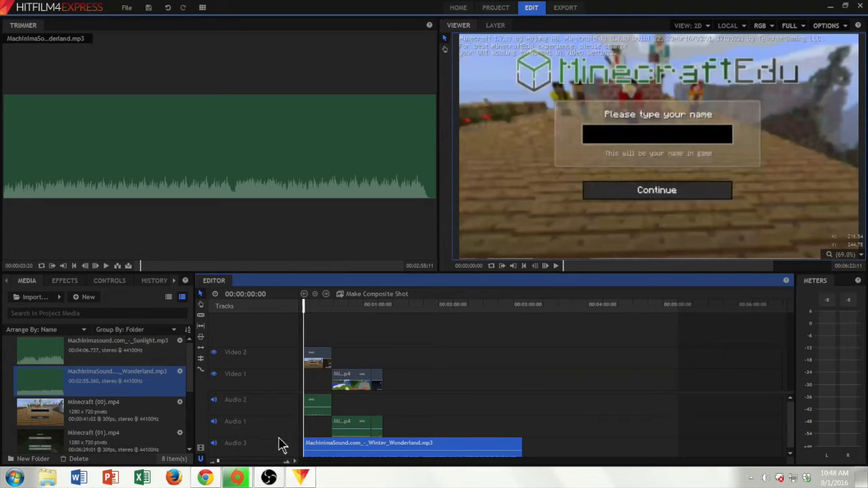
{"action": "key", "text": "space"}
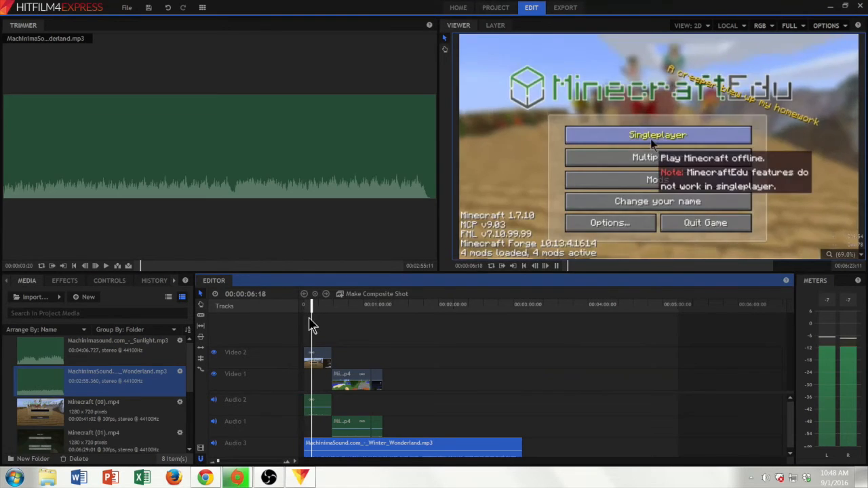
{"action": "key", "text": "space"}
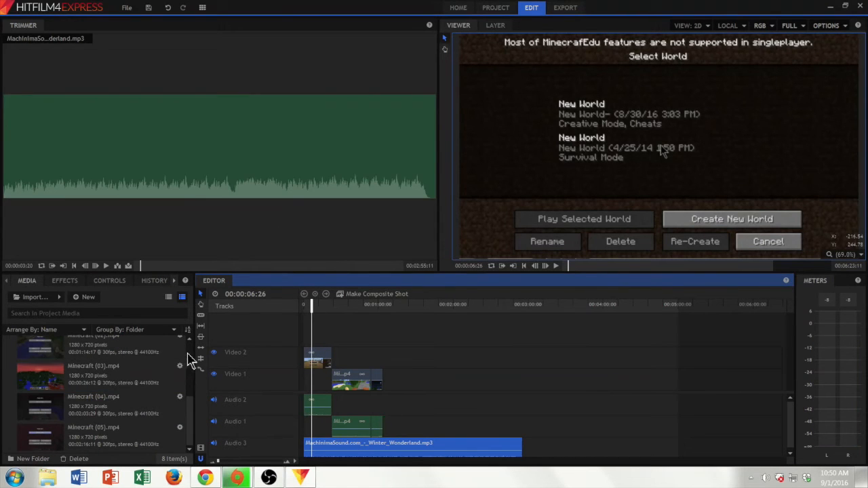
Browse the effect categories and look at the available audio transitions
{"action": "left_click", "coordinate": [62, 281]}
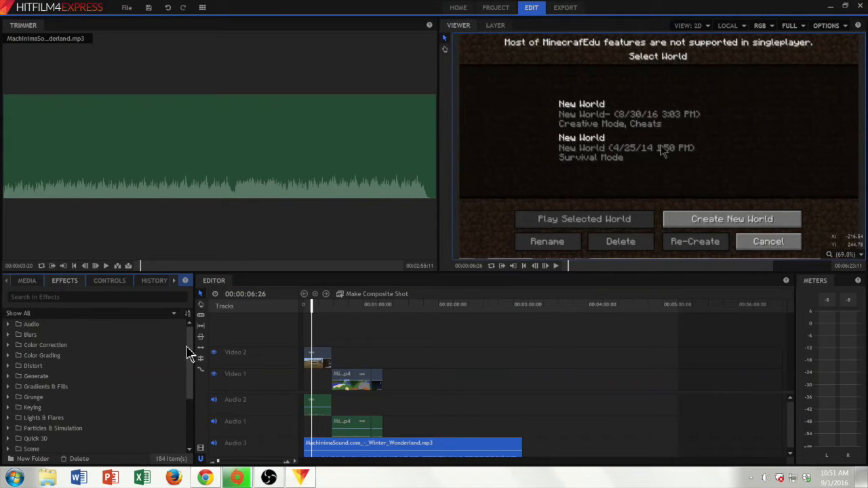
{"action": "left_click_drag", "start_coordinate": [192, 353], "coordinate": [209, 402]}
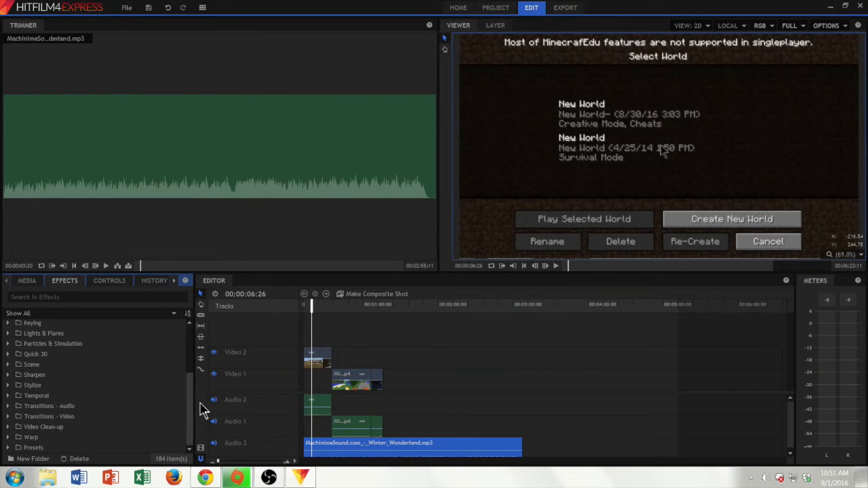
{"action": "mouse_move", "coordinate": [202, 405]}
{"action": "left_mouse_down"}
{"action": "mouse_move", "coordinate": [204, 349]}
{"action": "mouse_move", "coordinate": [192, 404]}
{"action": "left_mouse_up"}
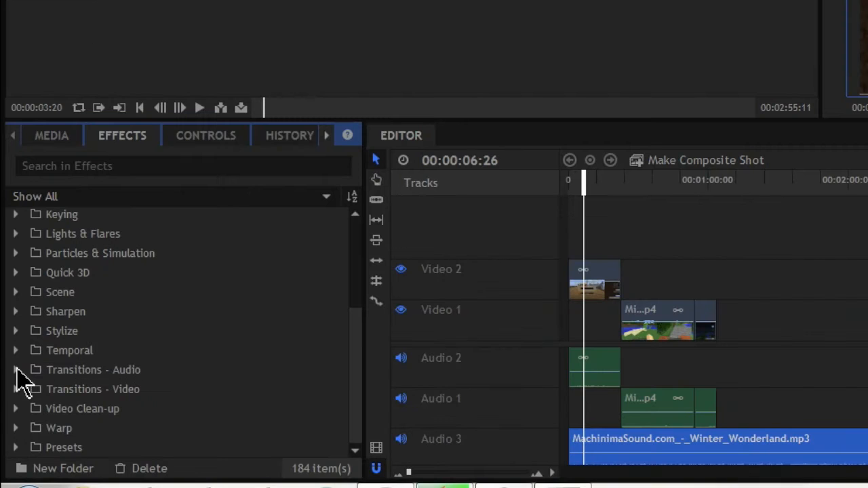
{"action": "left_click", "coordinate": [9, 405]}
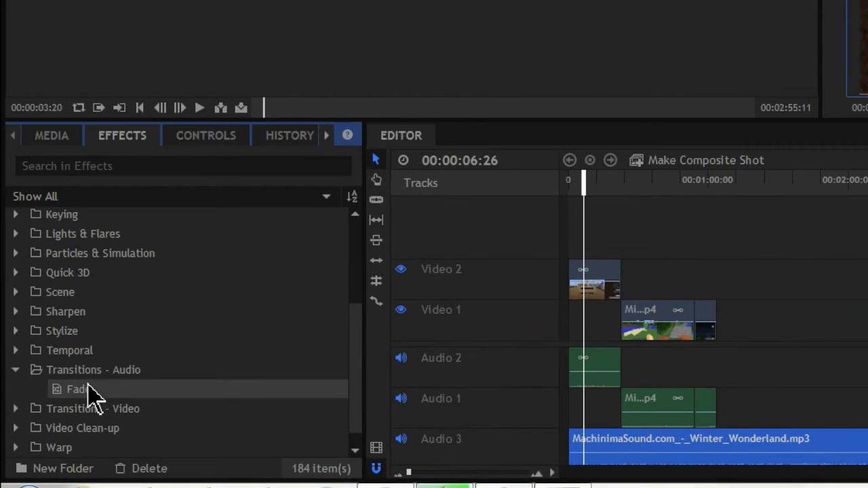
{"action": "left_click", "coordinate": [15, 370]}
Apply the Cross Dissolve video transition at the cut between the two clips on Video 1
{"action": "left_click", "coordinate": [16, 389]}
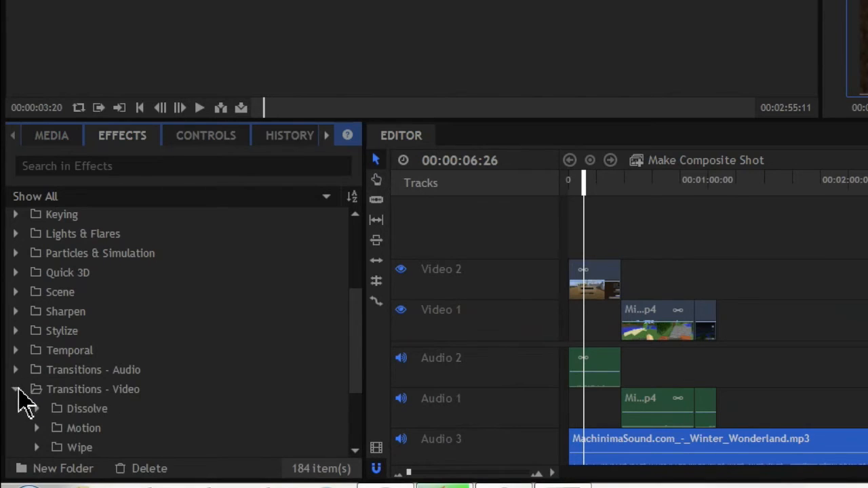
{"action": "scroll", "coordinate": [151, 407], "scroll_direction": "down", "scroll_amount": 2}
{"action": "left_click", "coordinate": [37, 299]}
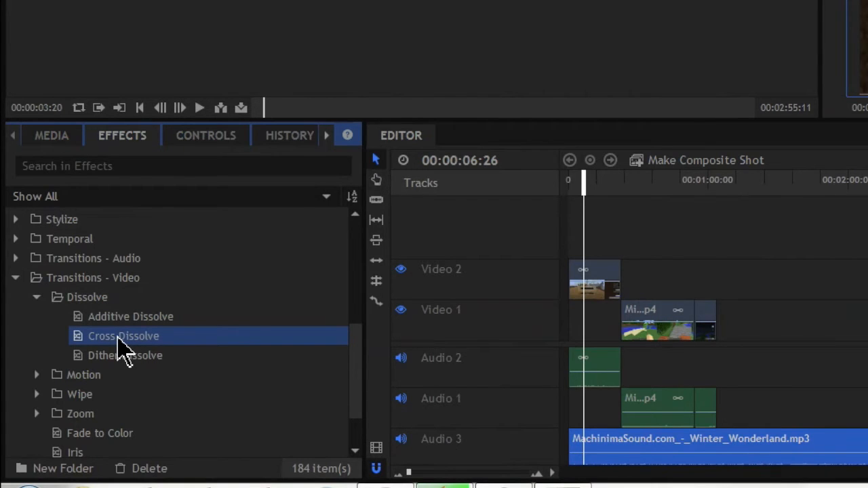
{"action": "left_click_drag", "start_coordinate": [124, 346], "coordinate": [557, 406]}
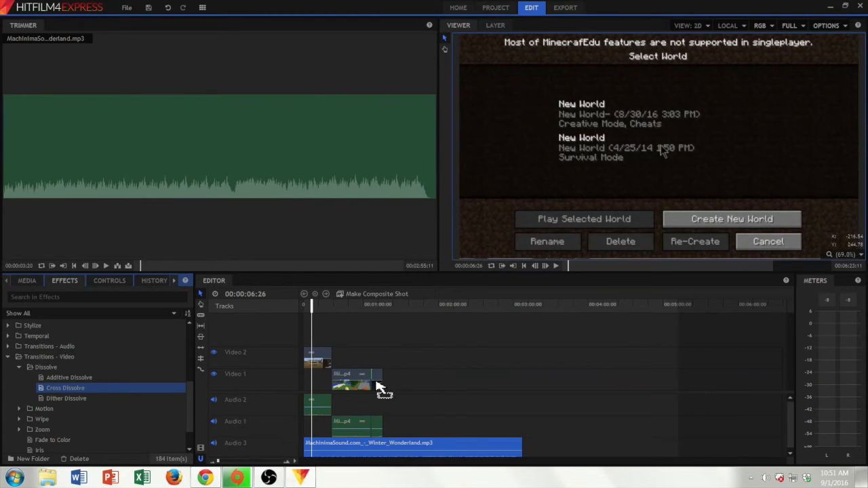
{"action": "mouse_move", "coordinate": [378, 387]}
{"action": "left_mouse_down"}
{"action": "mouse_move", "coordinate": [338, 380]}
{"action": "mouse_move", "coordinate": [371, 388]}
{"action": "left_mouse_up"}
{"action": "left_click_drag", "start_coordinate": [374, 387], "coordinate": [374, 387]}
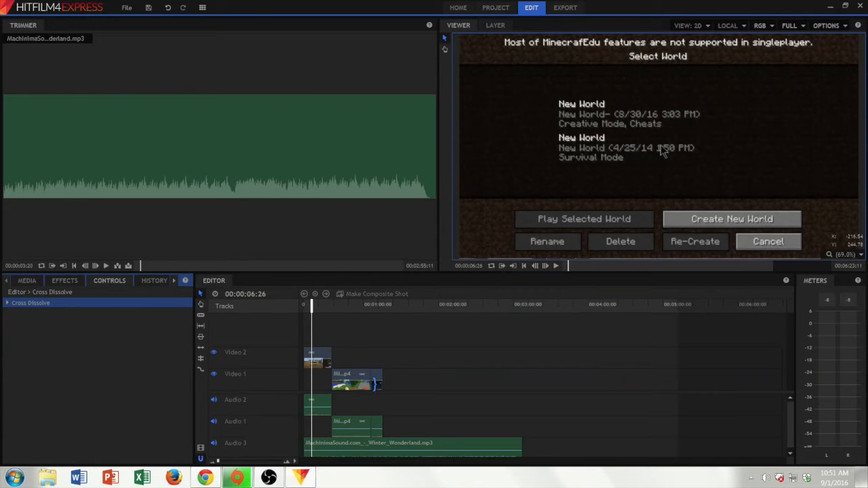
Play through the Cross Dissolve at the cut into Minecraft (03).mp4 on Video 1 to check the transition
{"action": "left_click", "coordinate": [370, 336]}
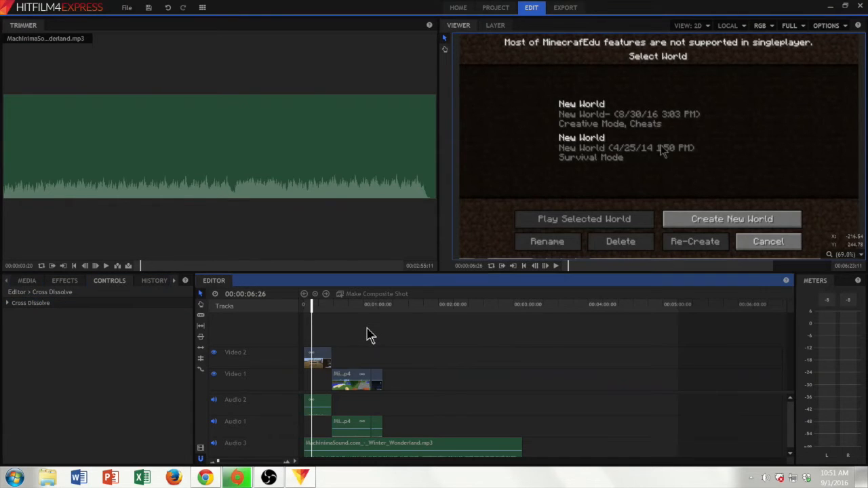
{"action": "left_click", "coordinate": [368, 307]}
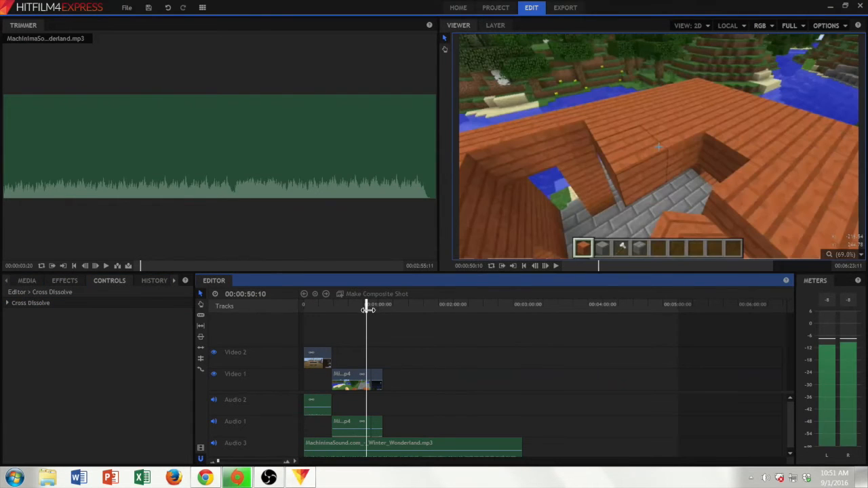
{"action": "scroll", "coordinate": [390, 425], "scroll_direction": "down", "scroll_amount": 1}
{"action": "left_click_drag", "start_coordinate": [219, 461], "coordinate": [226, 464]}
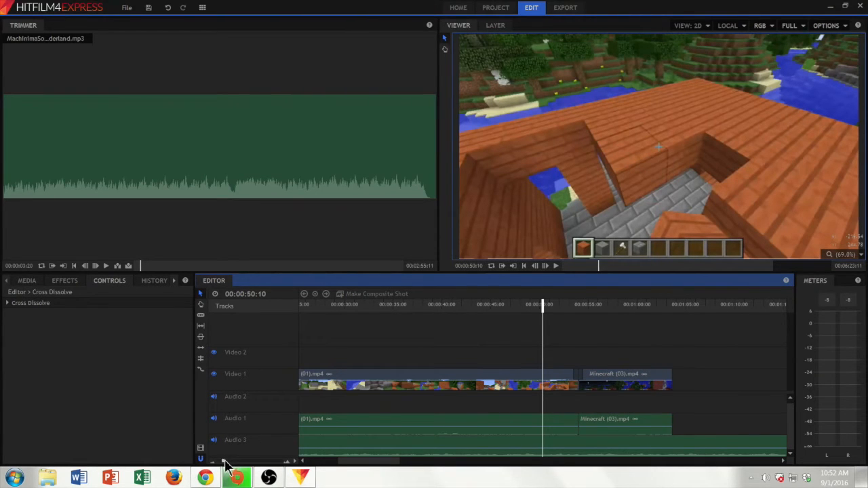
{"action": "left_click_drag", "start_coordinate": [222, 462], "coordinate": [226, 462]}
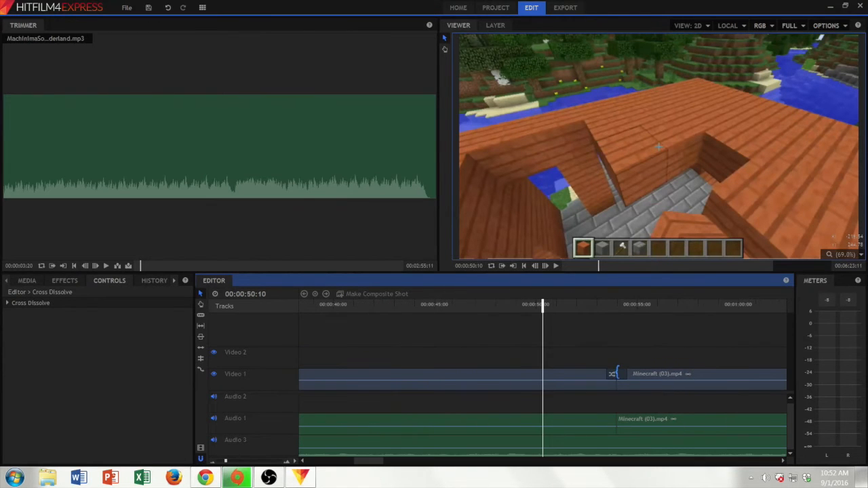
{"action": "left_click", "coordinate": [614, 374]}
{"action": "left_click", "coordinate": [590, 309]}
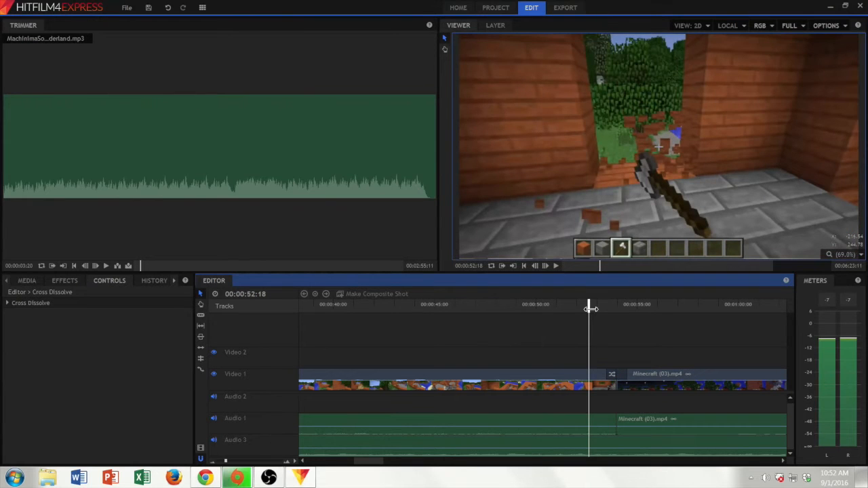
{"action": "key", "text": "space"}
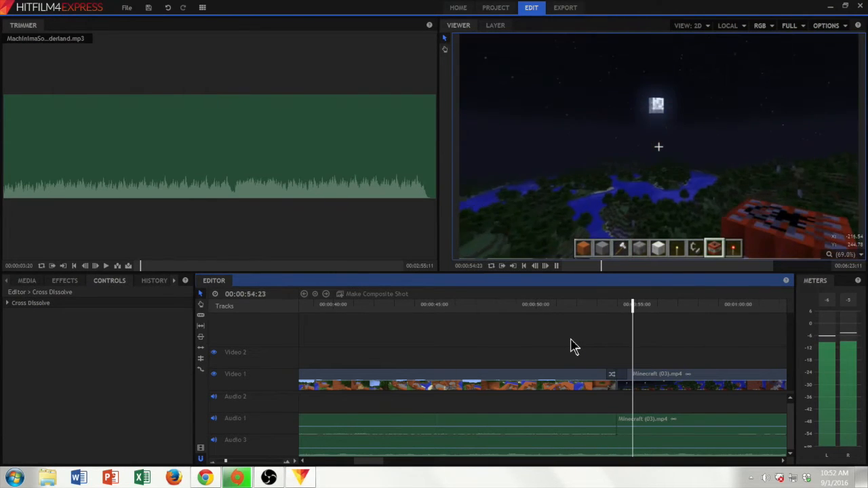
{"action": "key", "text": "space"}
{"action": "left_click", "coordinate": [577, 316]}
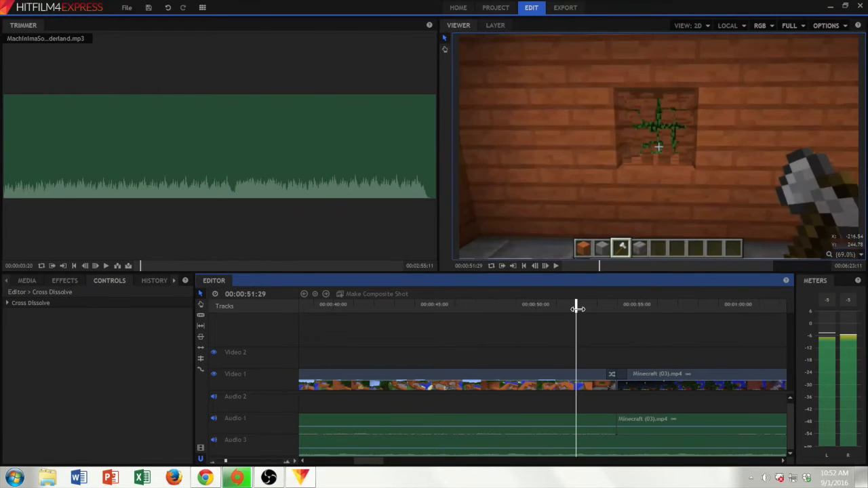
{"action": "key", "text": "space"}
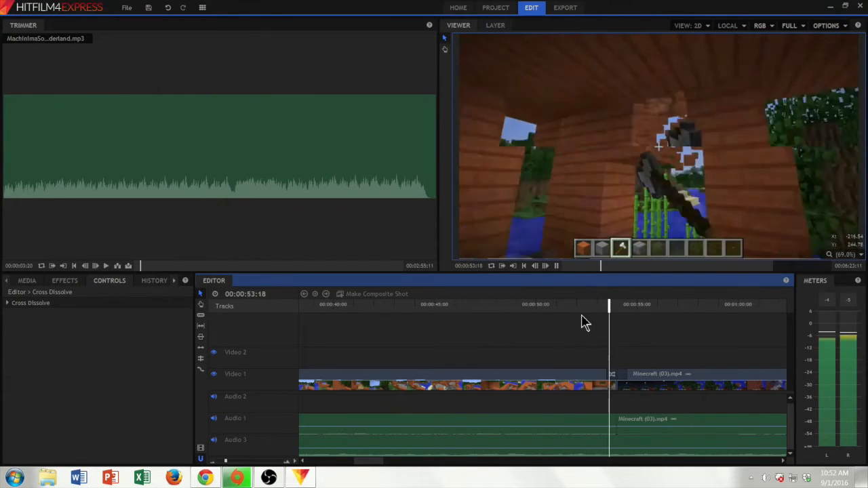
{"action": "key", "text": "space"}
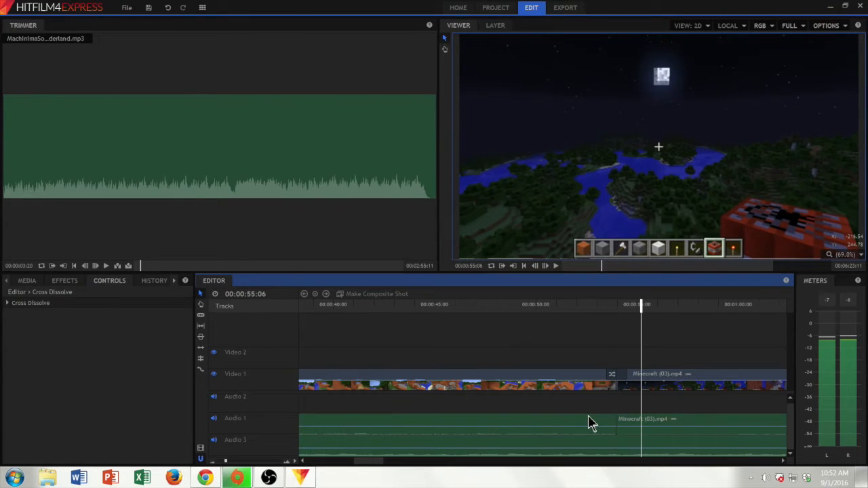
Lower the volume of both Minecraft clips on Audio 1 to the minimum and play across the cut
{"action": "left_click", "coordinate": [587, 377]}
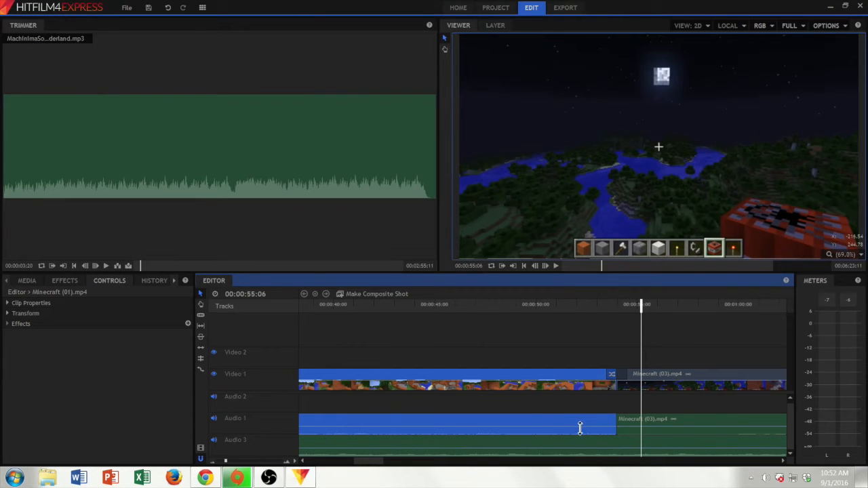
{"action": "left_click_drag", "start_coordinate": [580, 428], "coordinate": [582, 457]}
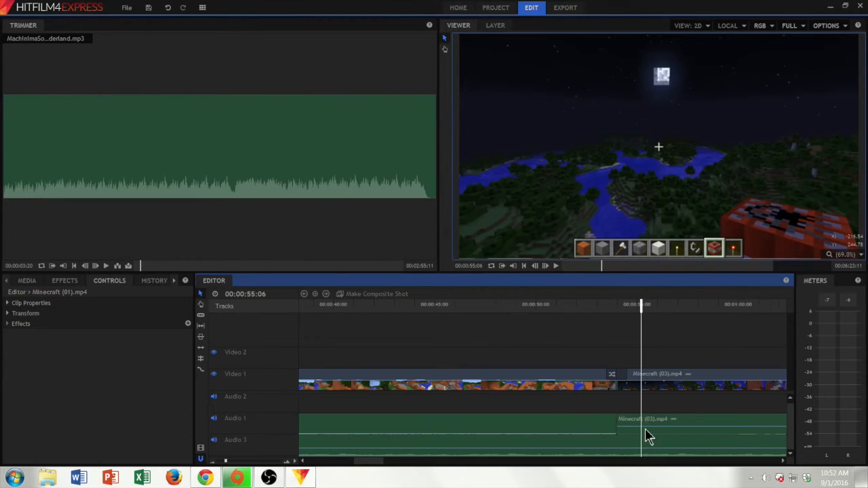
{"action": "left_click_drag", "start_coordinate": [647, 427], "coordinate": [647, 459]}
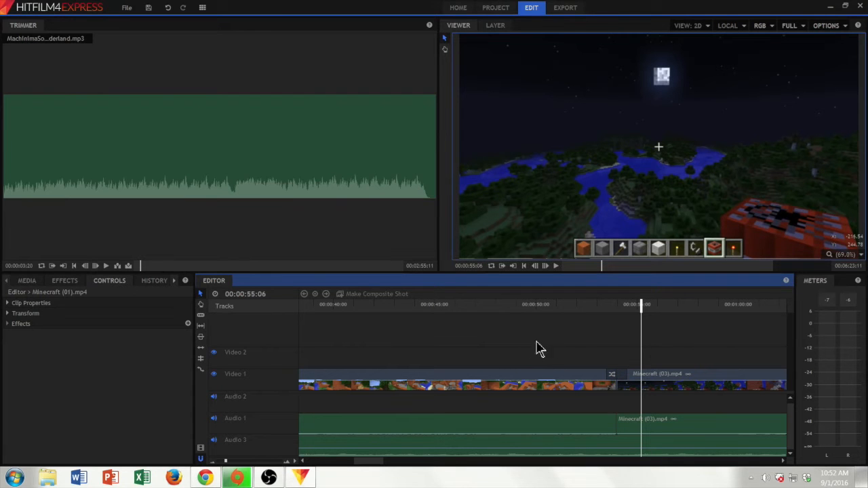
{"action": "left_click", "coordinate": [575, 307]}
{"action": "key", "text": "space"}
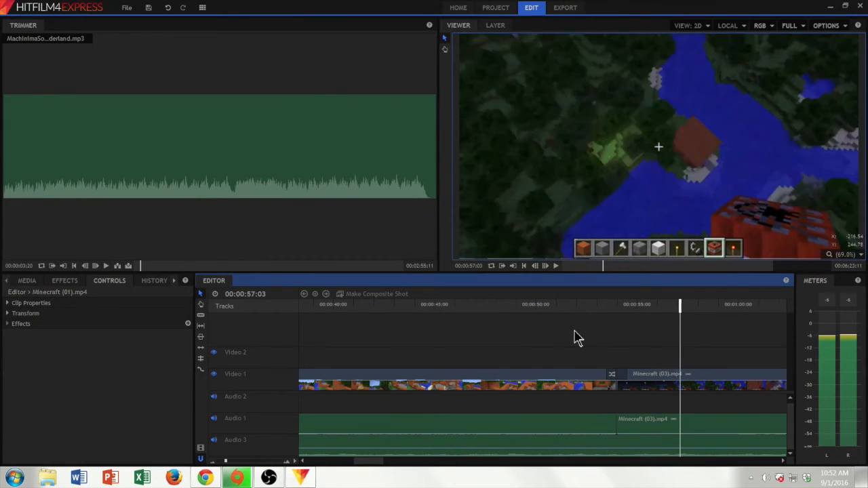
Import the Jean Claude Van Damme green screen footage from the Video (Royalty Free) folder
{"action": "left_click", "coordinate": [35, 282]}
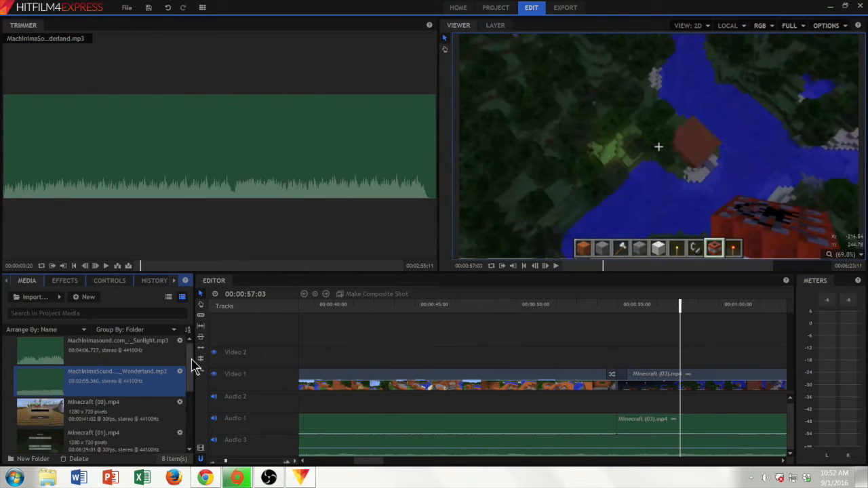
{"action": "left_click", "coordinate": [20, 303]}
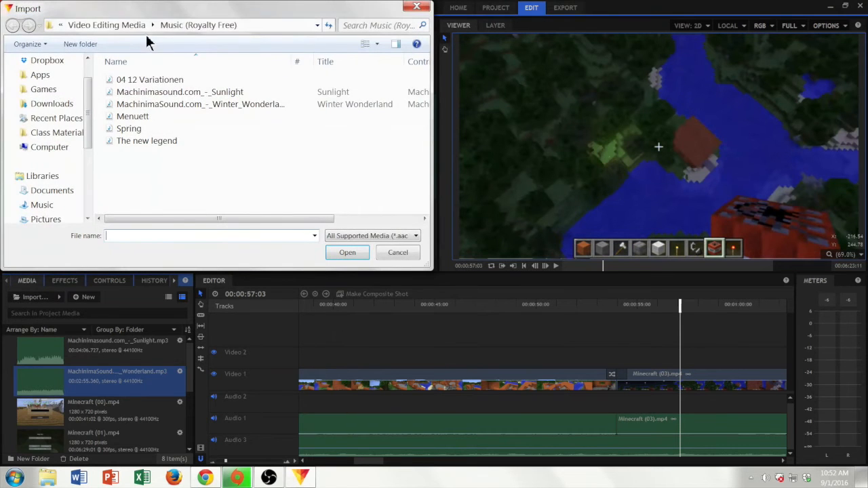
{"action": "left_click", "coordinate": [121, 27]}
{"action": "double_click", "coordinate": [149, 105]}
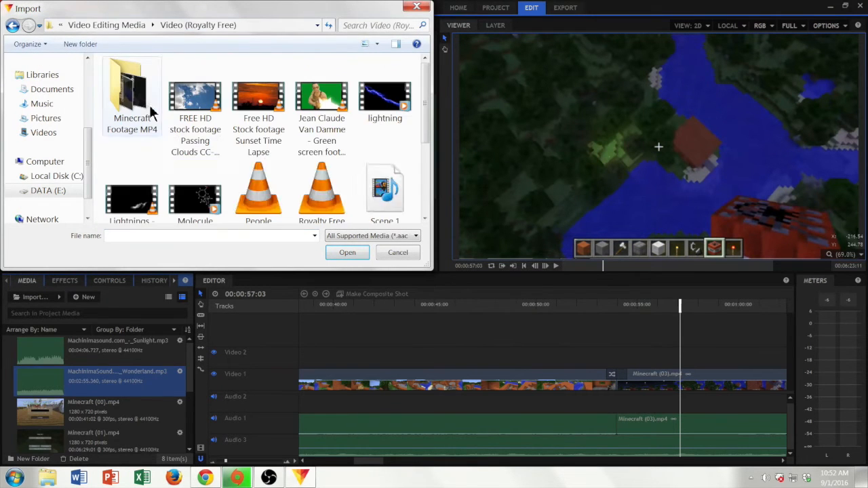
{"action": "left_click", "coordinate": [325, 103]}
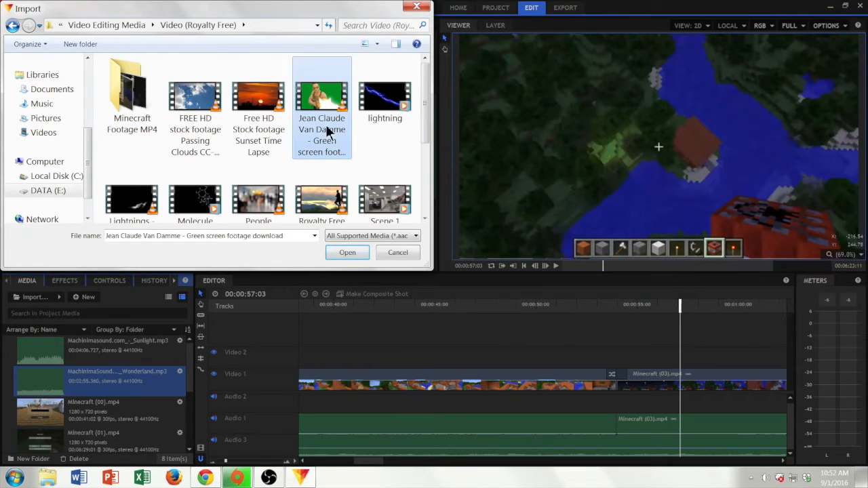
{"action": "left_click", "coordinate": [355, 252]}
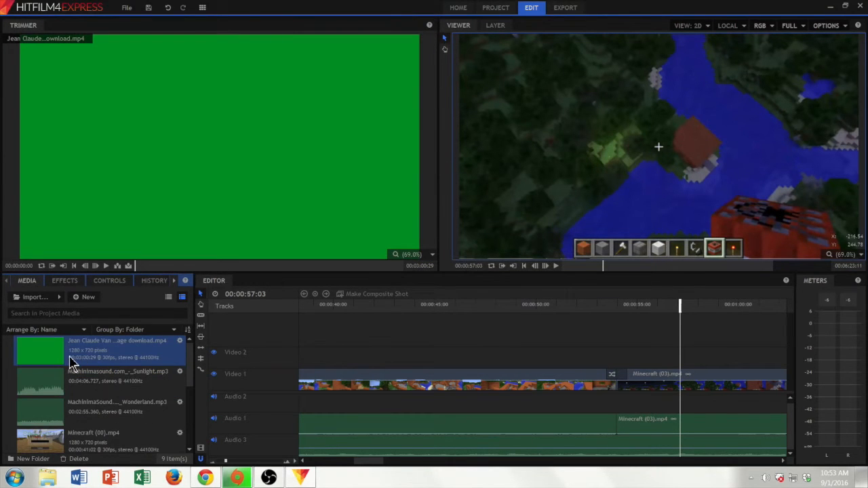
Set the green screen footage's out point at 00:01:02:29 and place the trimmed clip on the timeline at 00:01:13:24
{"action": "left_click_drag", "start_coordinate": [162, 265], "coordinate": [231, 269]}
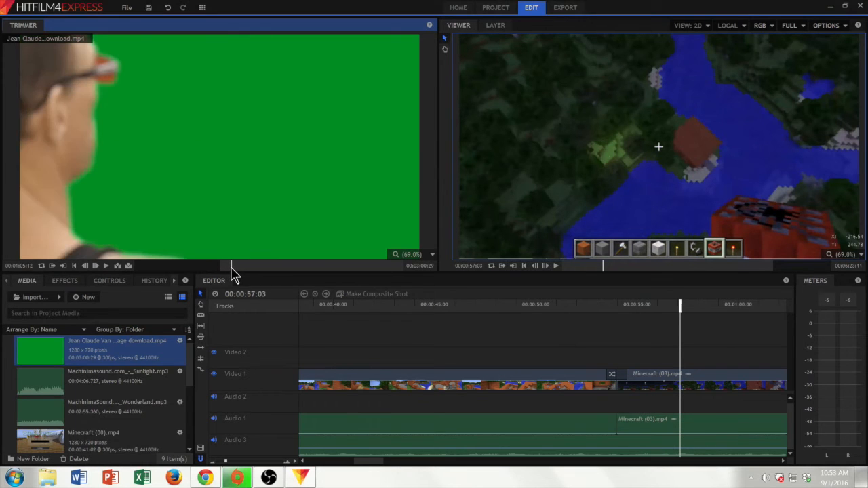
{"action": "key", "text": "o"}
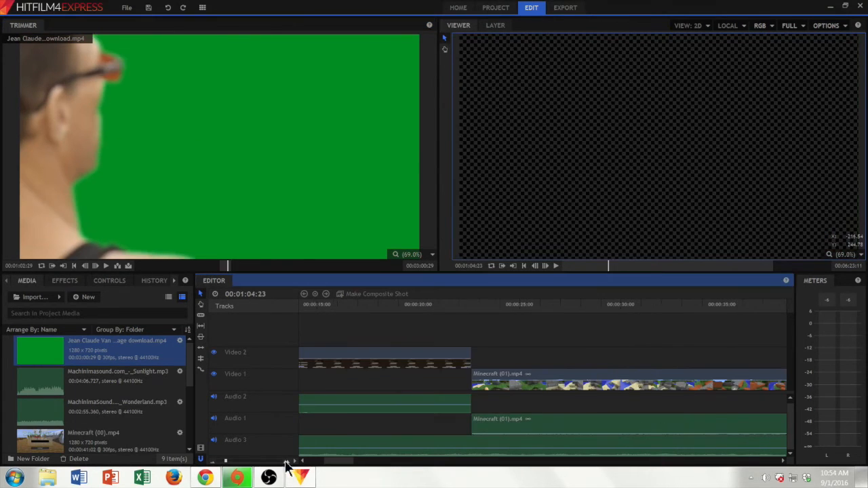
{"action": "left_click_drag", "start_coordinate": [227, 463], "coordinate": [217, 463]}
{"action": "left_click_drag", "start_coordinate": [385, 306], "coordinate": [393, 307]}
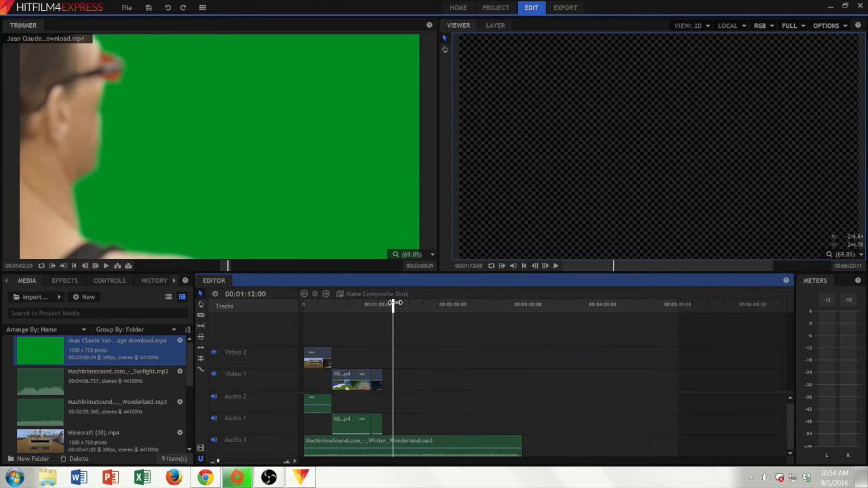
{"action": "left_click_drag", "start_coordinate": [395, 303], "coordinate": [352, 308]}
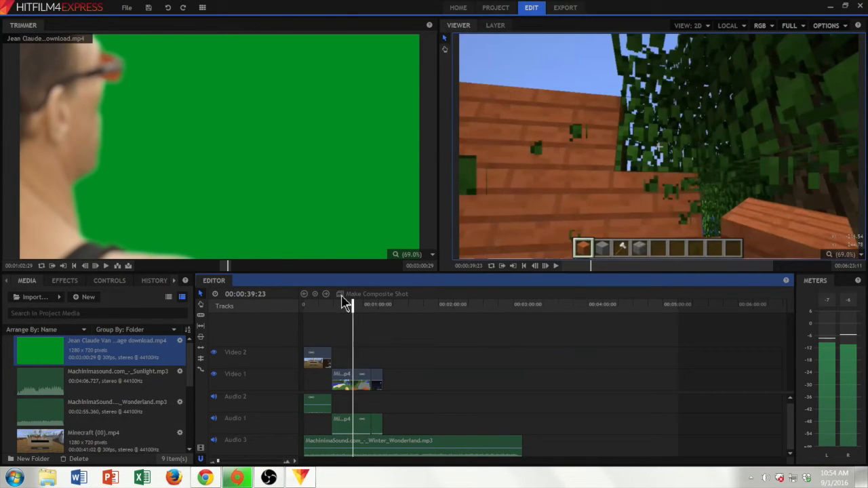
{"action": "left_click", "coordinate": [396, 305]}
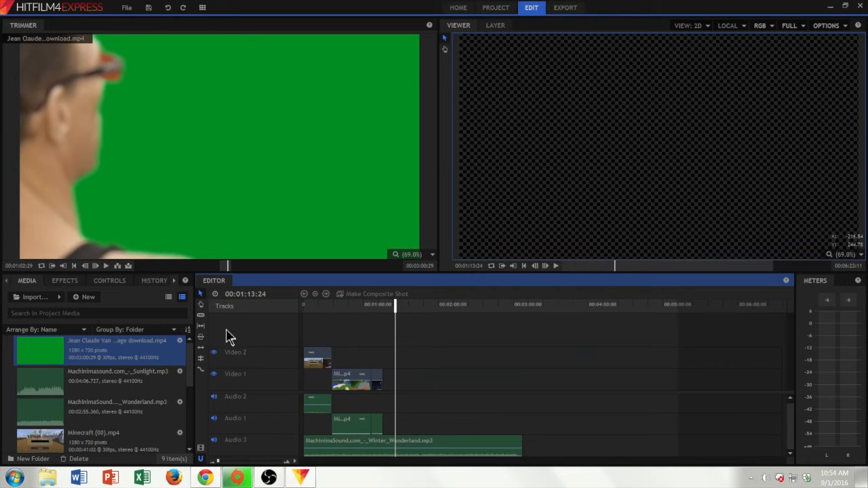
{"action": "left_click", "coordinate": [125, 266]}
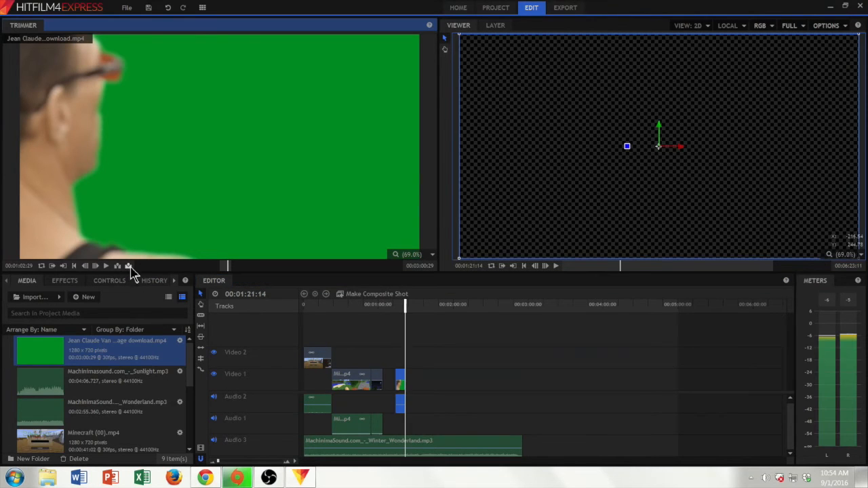
Insert an audio track below Audio 3 and move the green screen clip onto it and a new top video track, after the music's end
{"action": "left_click_drag", "start_coordinate": [404, 308], "coordinate": [401, 310]}
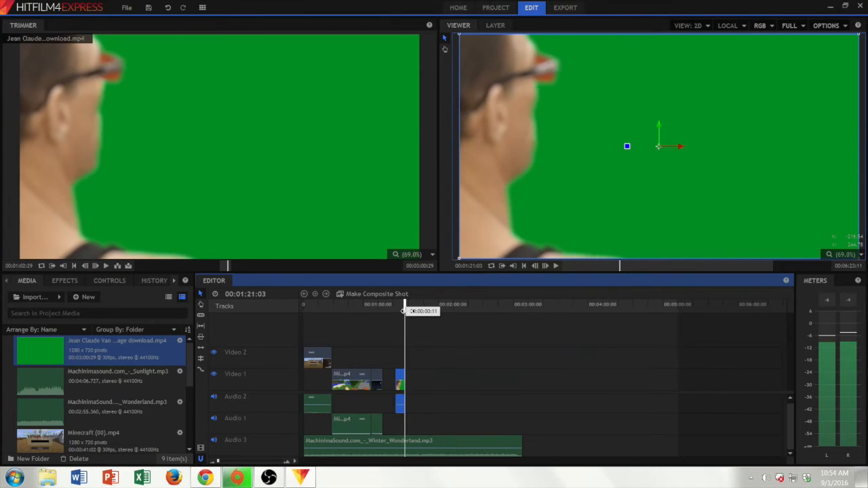
{"action": "left_click_drag", "start_coordinate": [400, 405], "coordinate": [535, 447]}
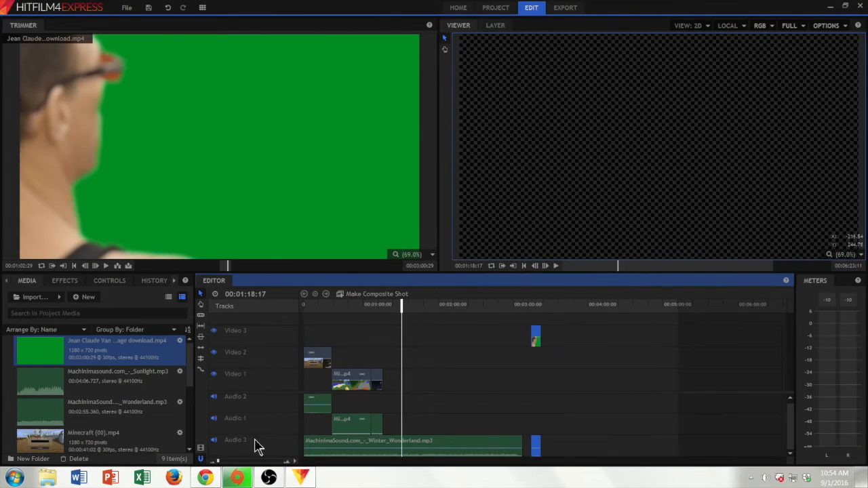
{"action": "right_click", "coordinate": [256, 447]}
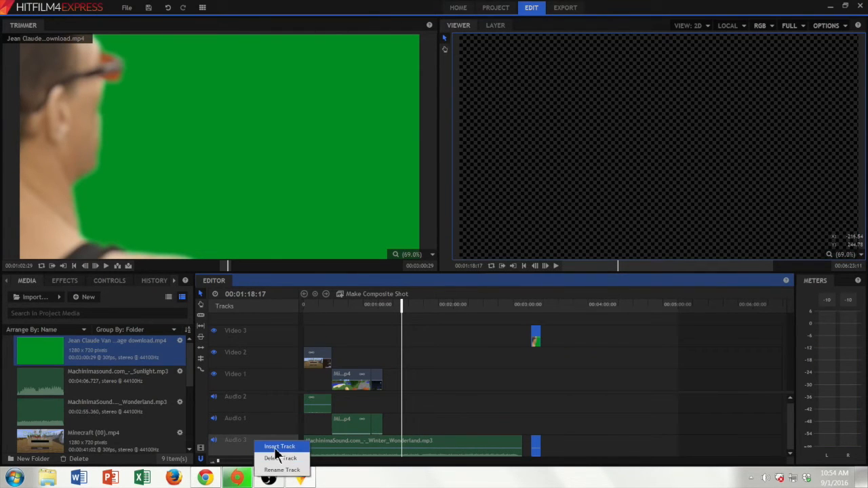
{"action": "left_click", "coordinate": [279, 448]}
{"action": "scroll", "coordinate": [291, 440], "scroll_direction": "down", "scroll_amount": 1}
{"action": "left_click_drag", "start_coordinate": [536, 428], "coordinate": [548, 442]}
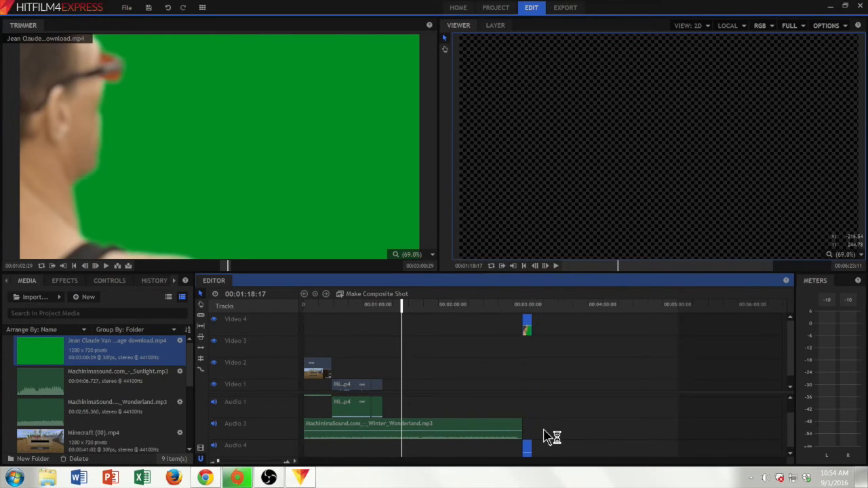
Delete the empty Video 3 track and move the green screen clip on Video 4 above the Minecraft (03) clip, with the playhead at 00:00:57:17
{"action": "right_click", "coordinate": [258, 341]}
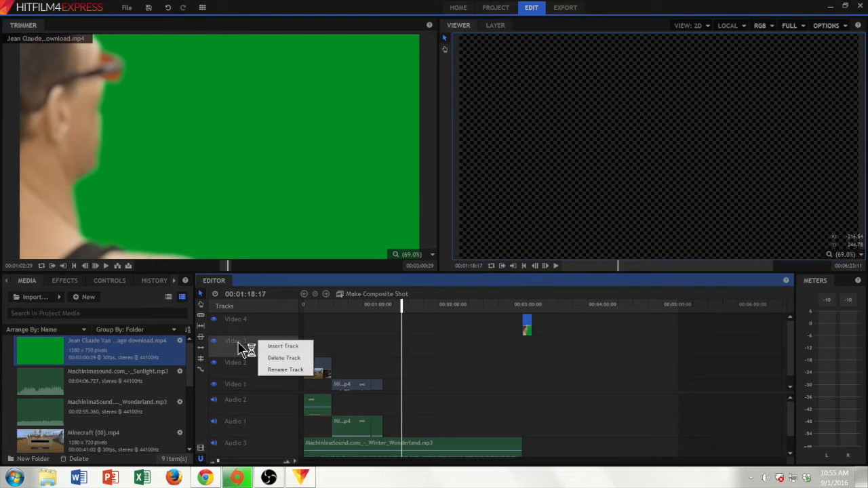
{"action": "left_click", "coordinate": [283, 357]}
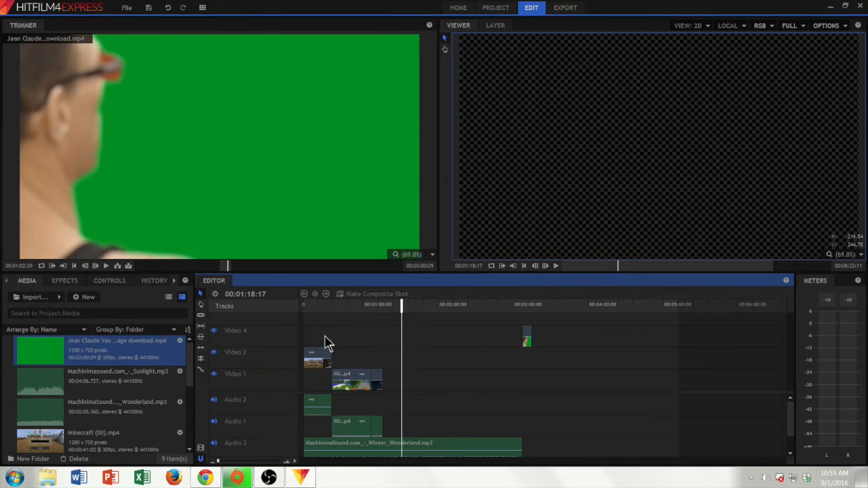
{"action": "left_click_drag", "start_coordinate": [527, 341], "coordinate": [374, 344]}
{"action": "left_click_drag", "start_coordinate": [381, 313], "coordinate": [386, 308]}
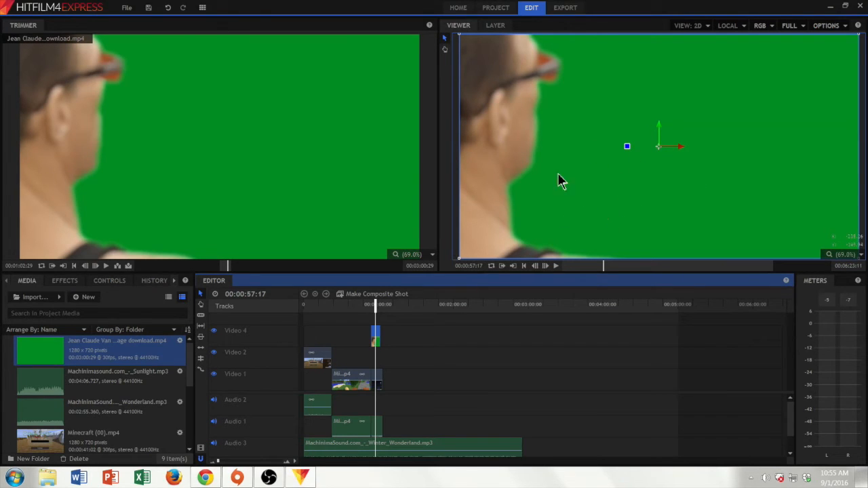
Apply the Color Difference Key keying effect to the green screen clip on Video 4
{"action": "left_click", "coordinate": [59, 280]}
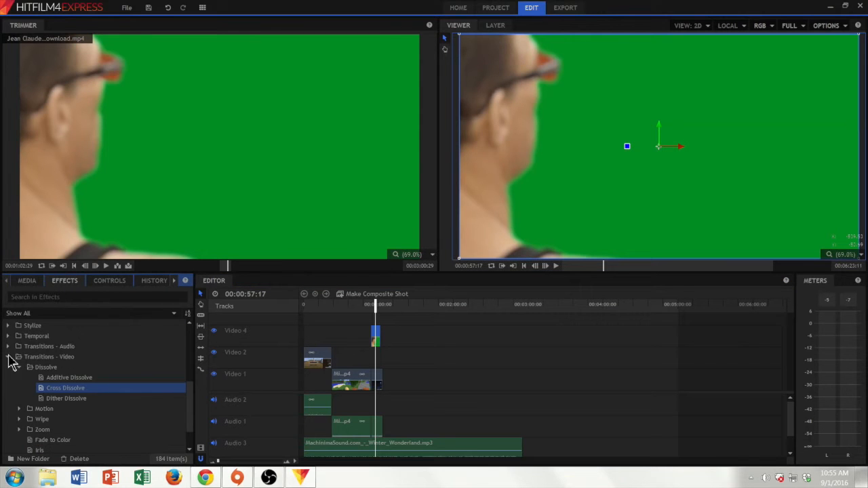
{"action": "left_click", "coordinate": [9, 357]}
{"action": "scroll", "coordinate": [14, 366], "scroll_direction": "up", "scroll_amount": 5}
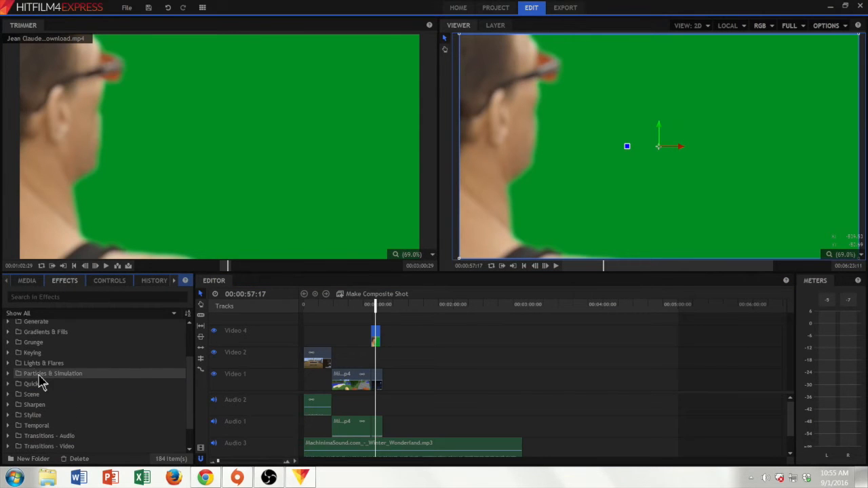
{"action": "left_click", "coordinate": [8, 353]}
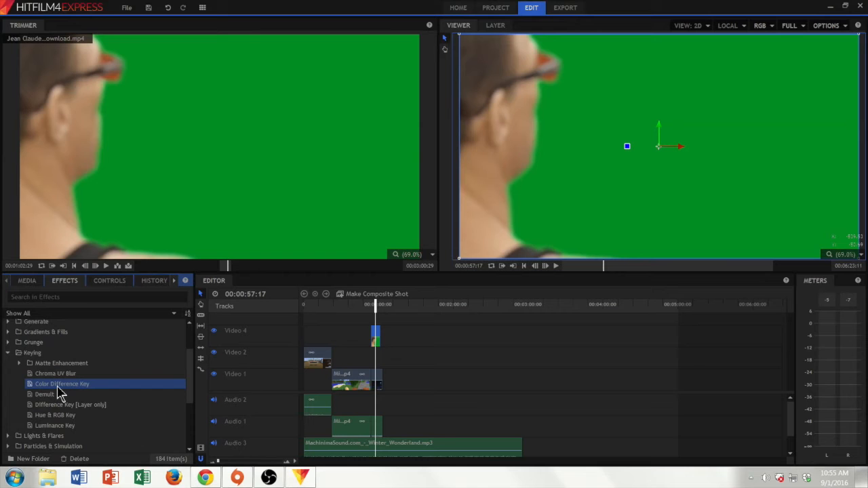
{"action": "left_click_drag", "start_coordinate": [60, 392], "coordinate": [376, 337]}
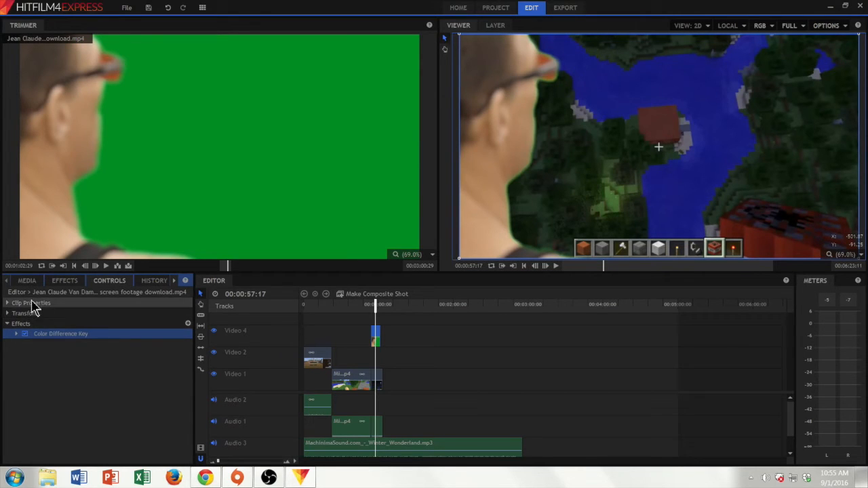
Apply the Spill Removal matte enhancement effect to the keyed green screen clip on Video 4
{"action": "left_click", "coordinate": [68, 281]}
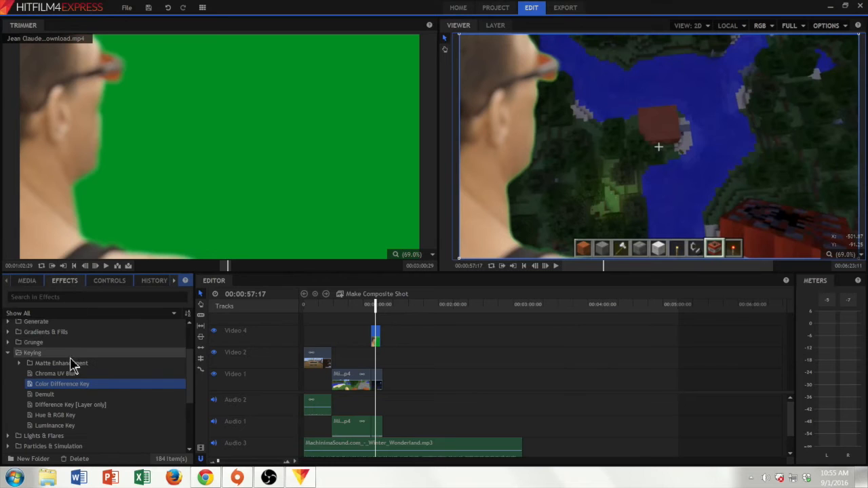
{"action": "left_click", "coordinate": [17, 364]}
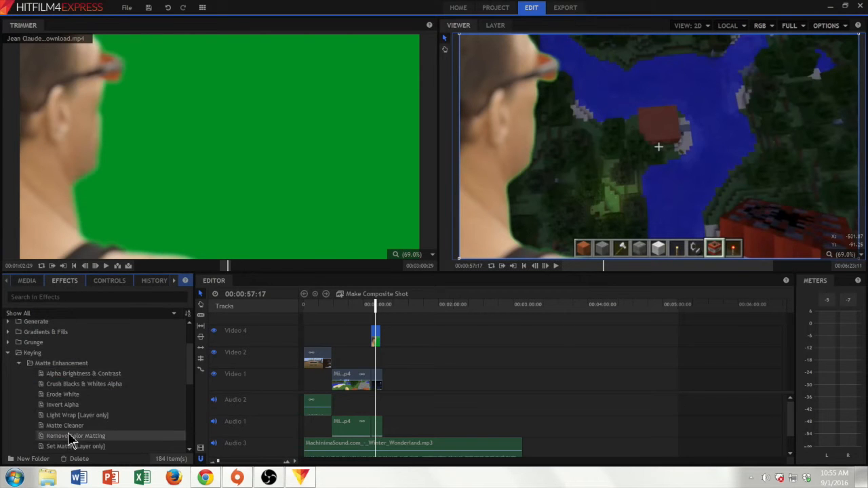
{"action": "scroll", "coordinate": [71, 444], "scroll_direction": "down", "scroll_amount": 1}
{"action": "left_click_drag", "start_coordinate": [68, 431], "coordinate": [377, 337]}
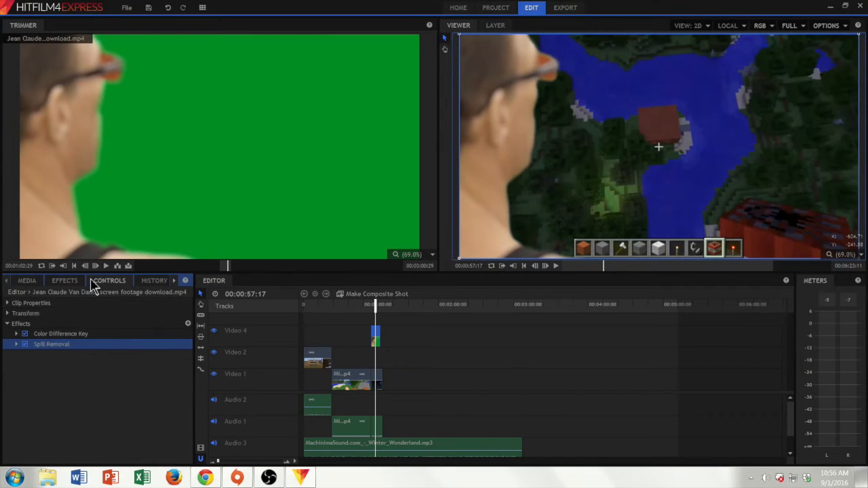
Play back the keyed green screen section from 00:00:52:15, then return the playhead to 00:00:57:20
{"action": "left_click", "coordinate": [65, 281]}
{"action": "left_click", "coordinate": [92, 397]}
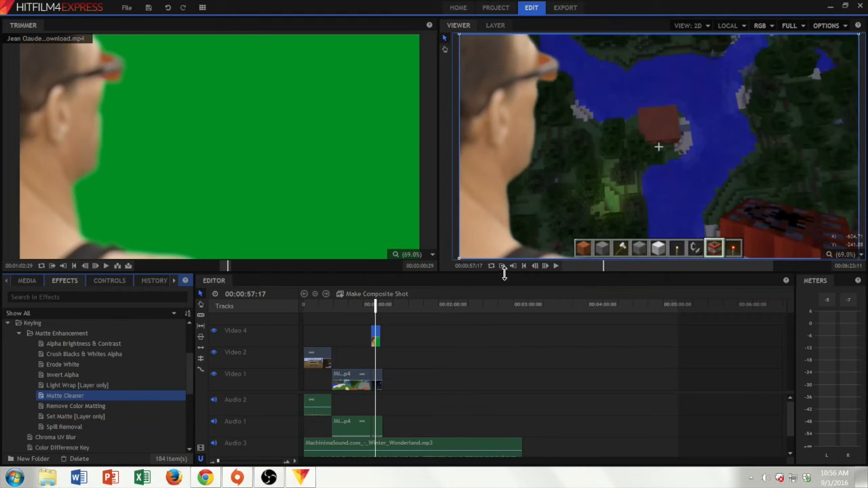
{"action": "left_click_drag", "start_coordinate": [375, 306], "coordinate": [367, 306]}
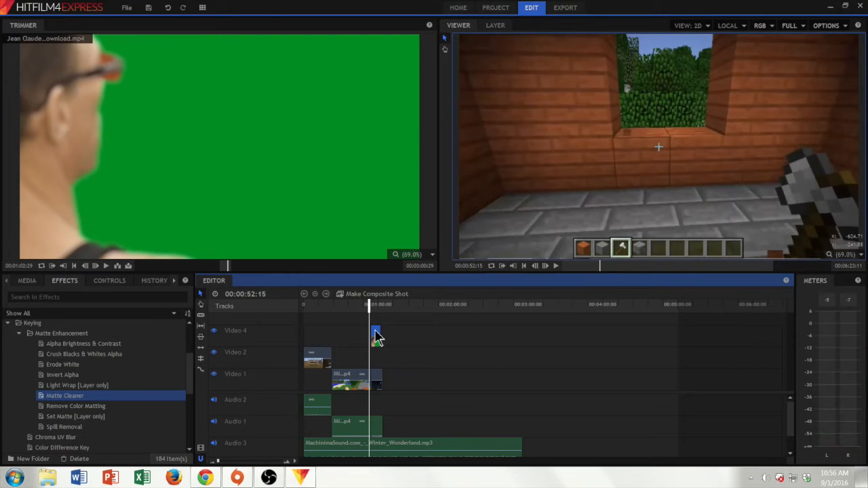
{"action": "key", "text": "space"}
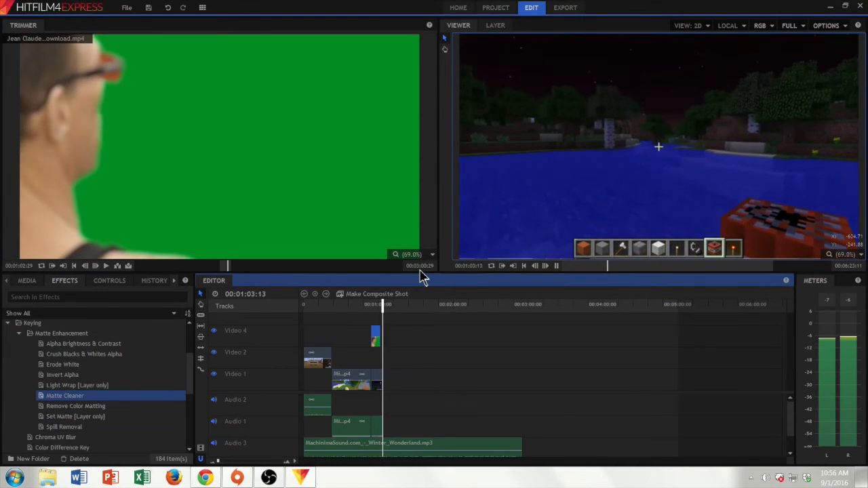
{"action": "key", "text": "space"}
{"action": "mouse_move", "coordinate": [385, 309]}
{"action": "left_mouse_down"}
{"action": "mouse_move", "coordinate": [364, 309]}
{"action": "mouse_move", "coordinate": [372, 309]}
{"action": "left_mouse_up"}
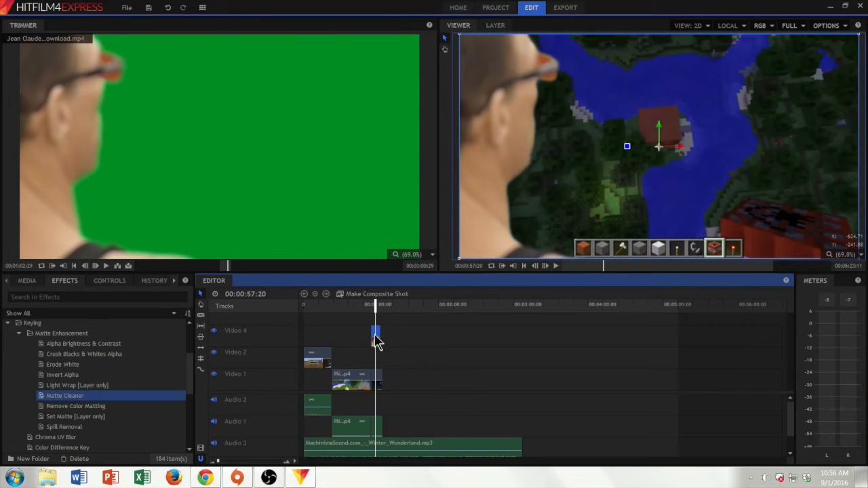
Trim the green screen footage in the Trimmer to a short section starting at 00:01:38:03
{"action": "left_click_drag", "start_coordinate": [240, 266], "coordinate": [295, 277]}
{"action": "left_click_drag", "start_coordinate": [295, 282], "coordinate": [280, 268]}
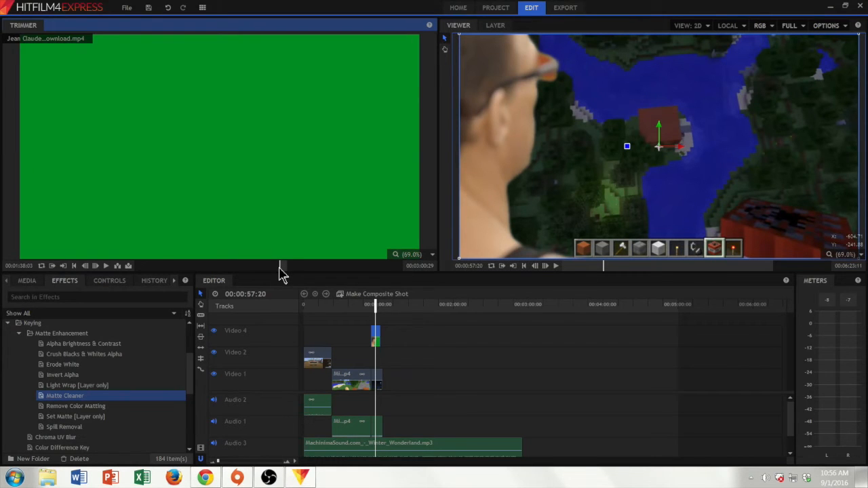
{"action": "left_click", "coordinate": [407, 307]}
{"action": "left_click", "coordinate": [117, 266]}
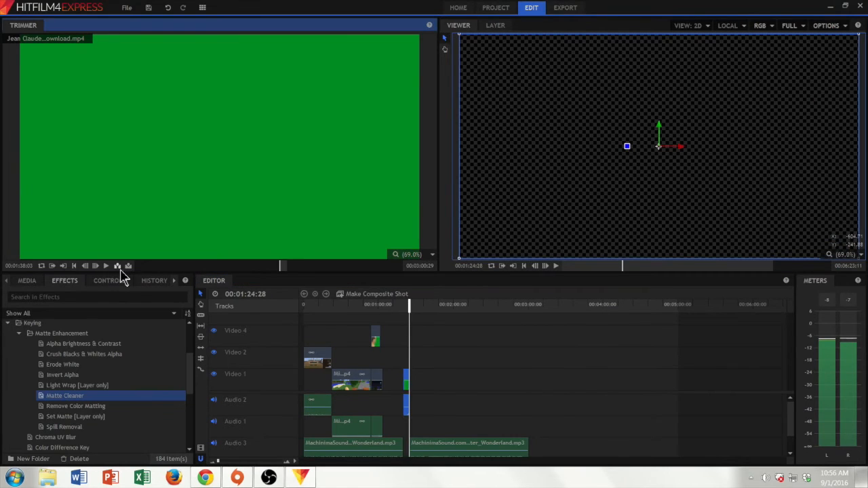
{"action": "key", "text": "ctrl+z"}
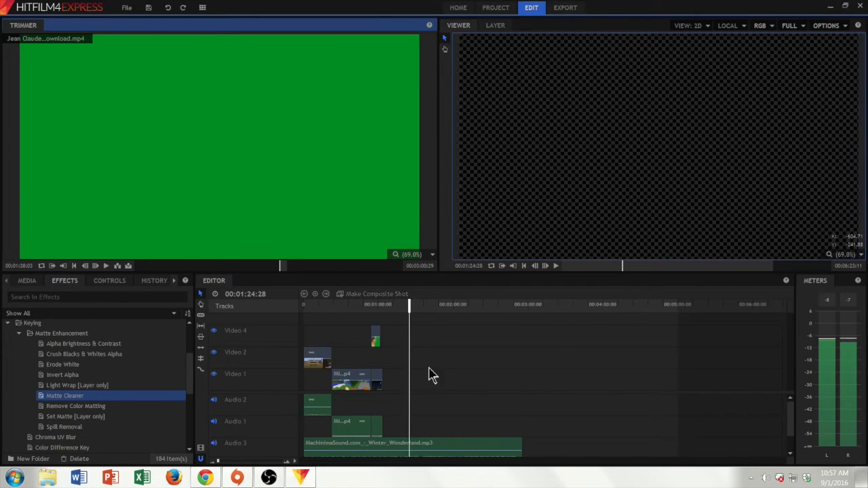
Overlay the trimmed green screen section at 00:03:02:14 and move it to a new top video track at about 00:00:36
{"action": "left_click", "coordinate": [532, 312]}
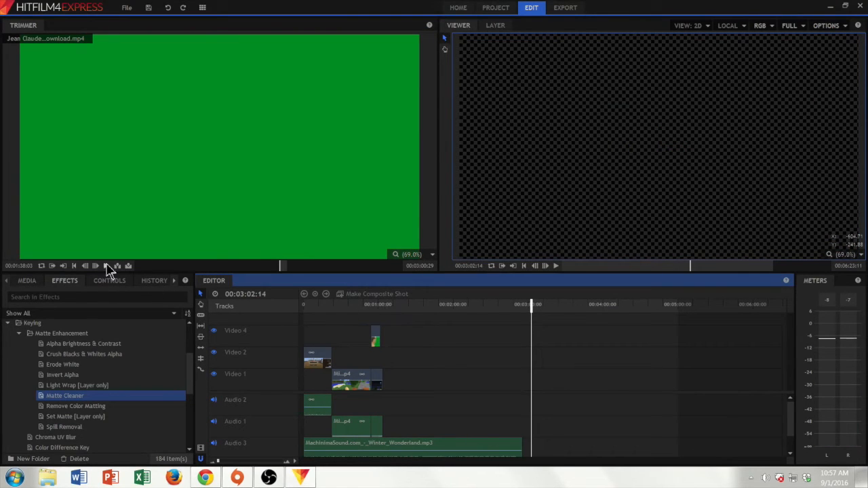
{"action": "left_click", "coordinate": [128, 267]}
{"action": "left_click", "coordinate": [128, 266]}
{"action": "left_click_drag", "start_coordinate": [530, 379], "coordinate": [348, 328]}
Scrub the timeline to 00:01:05:16 and examine Minecraft (04).mp4 in the Trimmer for a usable background section
{"action": "left_click", "coordinate": [344, 306]}
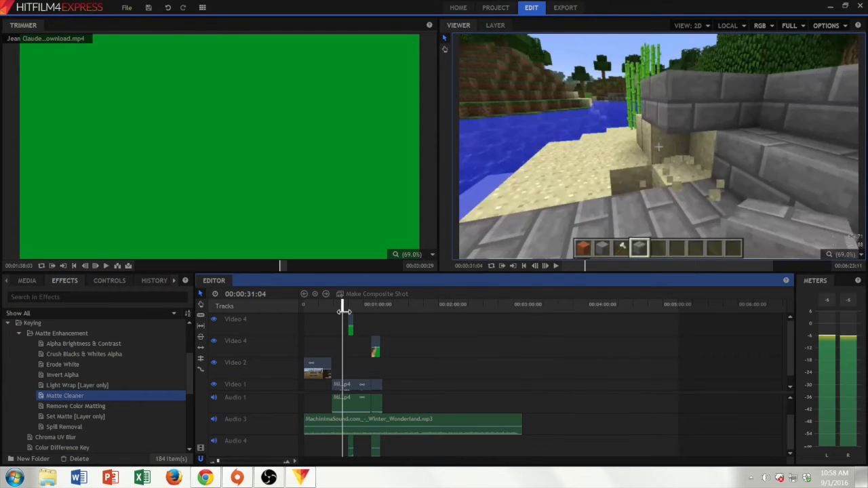
{"action": "left_click_drag", "start_coordinate": [343, 307], "coordinate": [385, 331]}
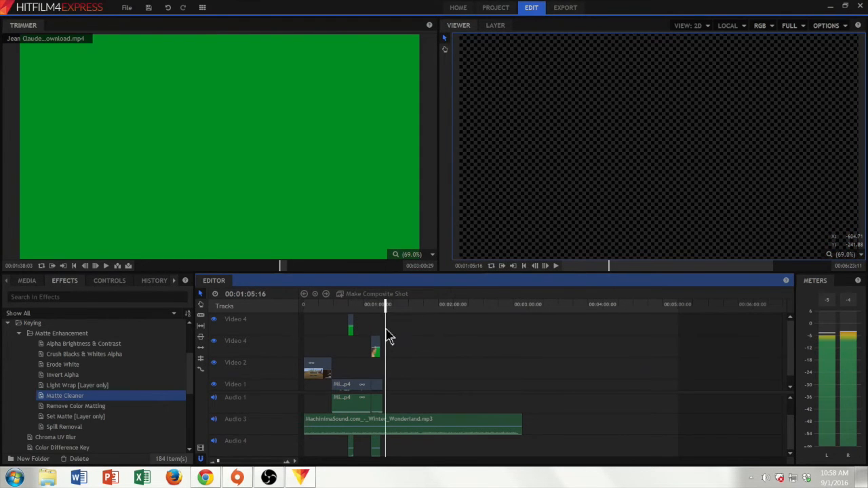
{"action": "left_click", "coordinate": [28, 283]}
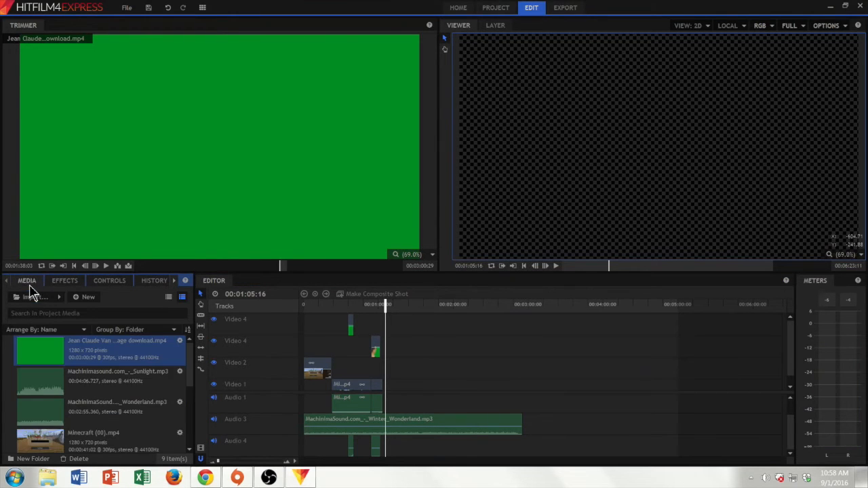
{"action": "scroll", "coordinate": [113, 398], "scroll_direction": "down", "scroll_amount": 3}
{"action": "left_click", "coordinate": [109, 400]}
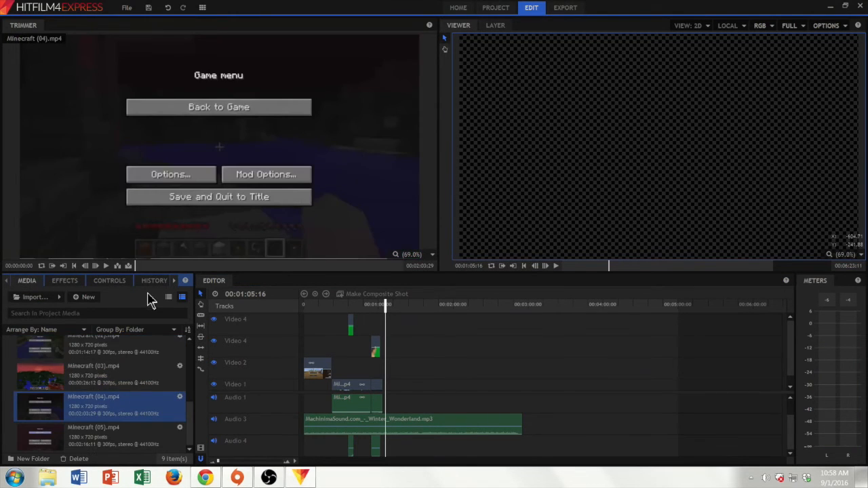
{"action": "left_click_drag", "start_coordinate": [185, 270], "coordinate": [326, 265]}
Trim Minecraft (05).mp4 to a short section ending at 00:01:04:01 and place it on Video 1 directly after the last clip
{"action": "left_click", "coordinate": [129, 432]}
{"action": "left_click_drag", "start_coordinate": [193, 265], "coordinate": [263, 277]}
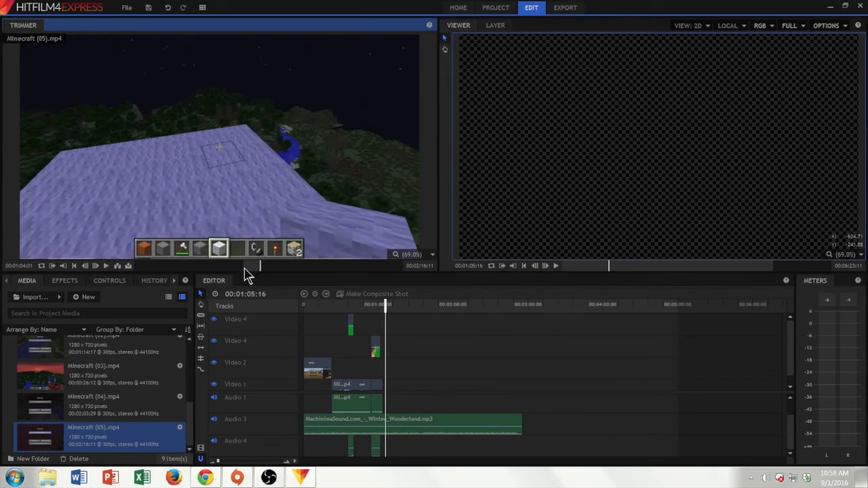
{"action": "left_click", "coordinate": [531, 306]}
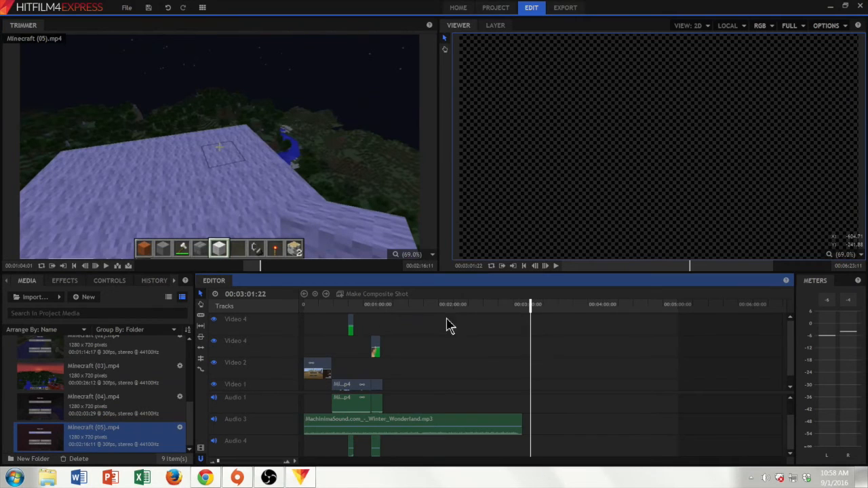
{"action": "left_click", "coordinate": [129, 266]}
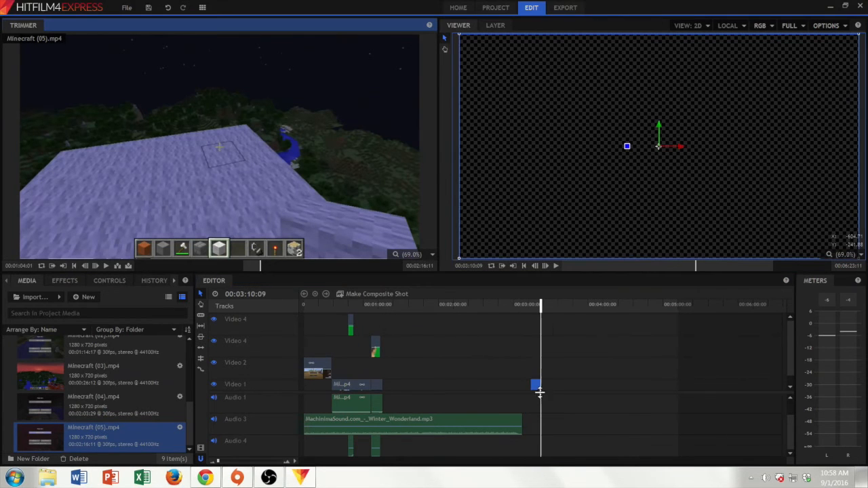
{"action": "left_click_drag", "start_coordinate": [535, 388], "coordinate": [391, 390]}
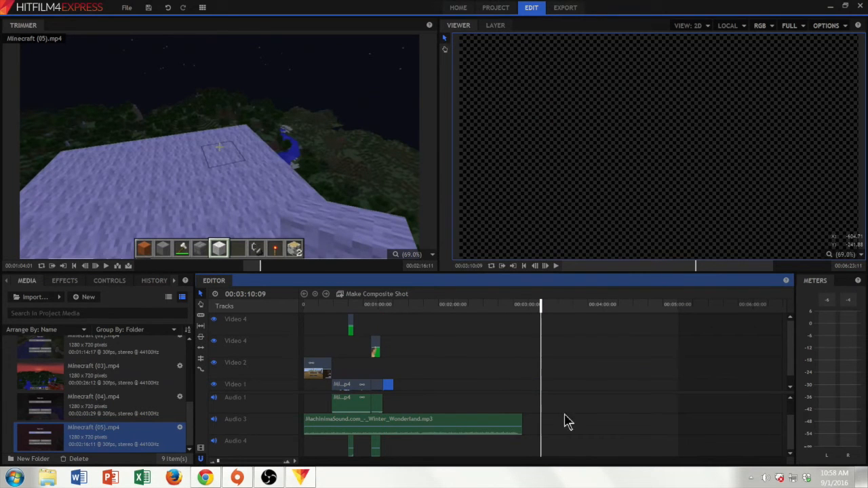
{"action": "left_click_drag", "start_coordinate": [789, 419], "coordinate": [787, 402]}
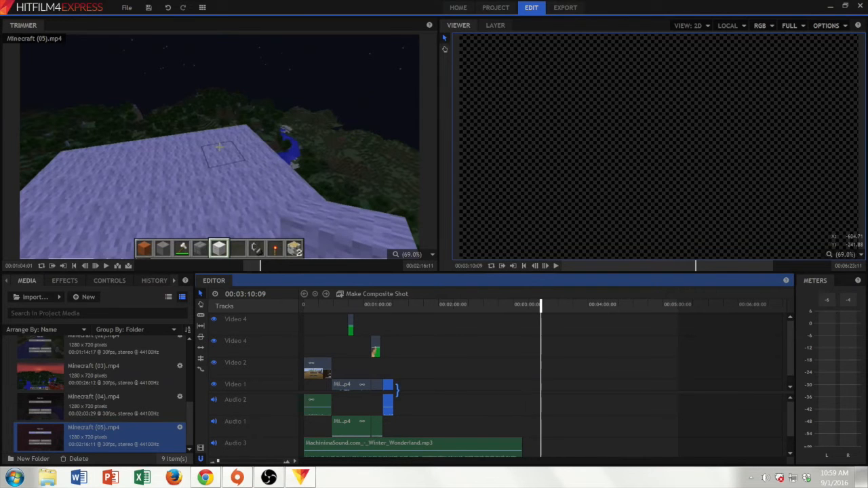
Set the playhead to 00:01:06:29 and move the second green screen clip above the Minecraft (05) clip on the top video track
{"action": "mouse_move", "coordinate": [387, 304]}
{"action": "left_mouse_down"}
{"action": "mouse_move", "coordinate": [373, 307]}
{"action": "mouse_move", "coordinate": [387, 314]}
{"action": "left_mouse_up"}
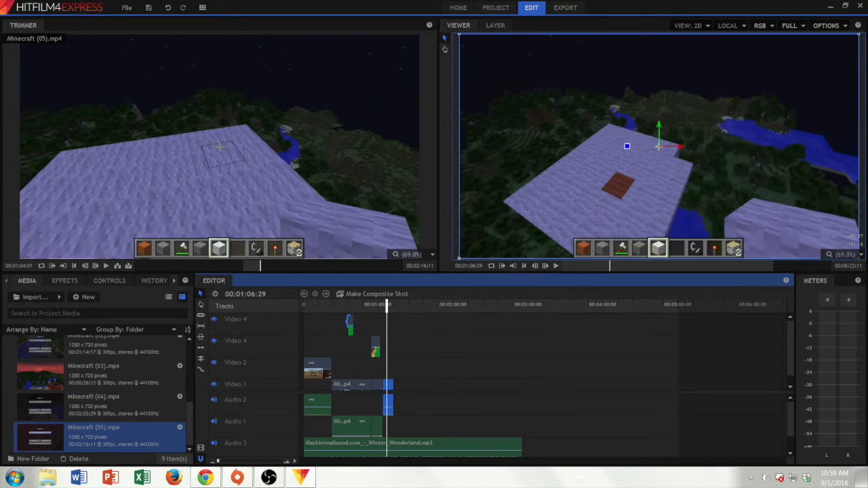
{"action": "left_click", "coordinate": [352, 322]}
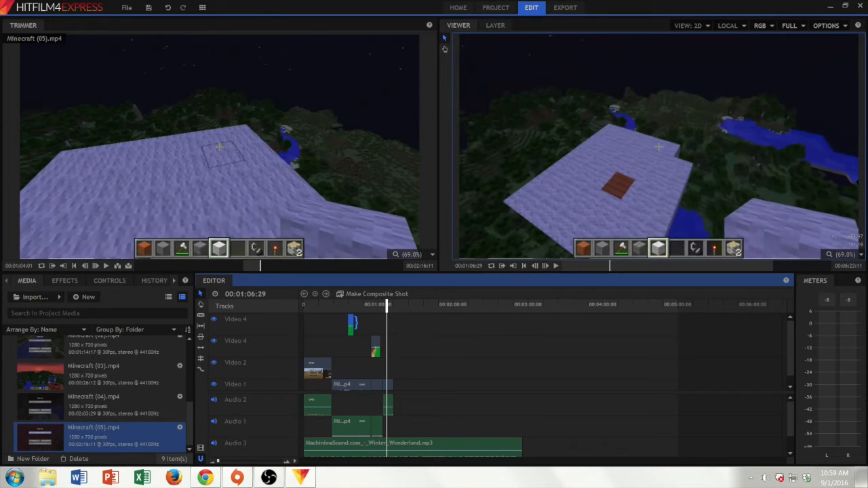
{"action": "left_click_drag", "start_coordinate": [351, 328], "coordinate": [384, 325]}
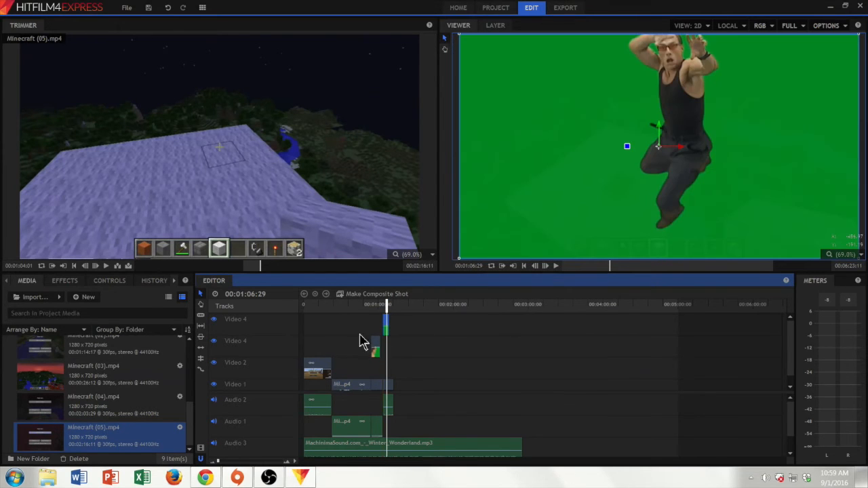
Apply the Color Difference Key and Spill Removal effects to the second green screen clip on the top video track
{"action": "left_click", "coordinate": [68, 281]}
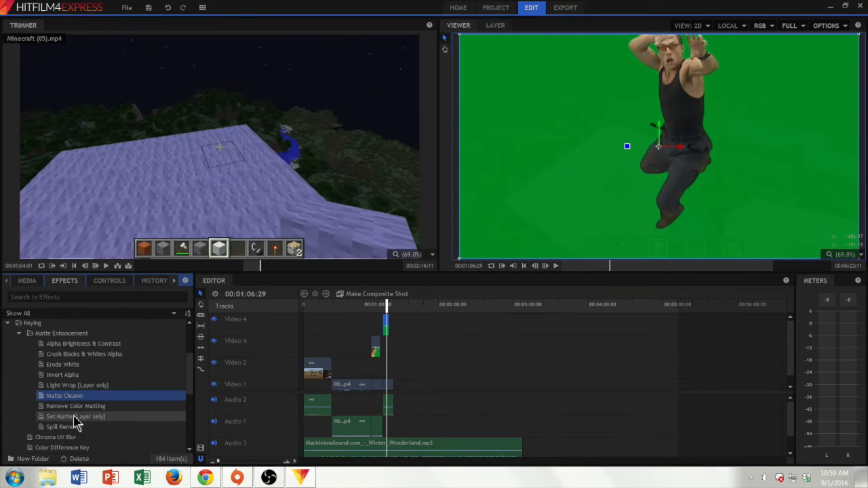
{"action": "left_click", "coordinate": [19, 333]}
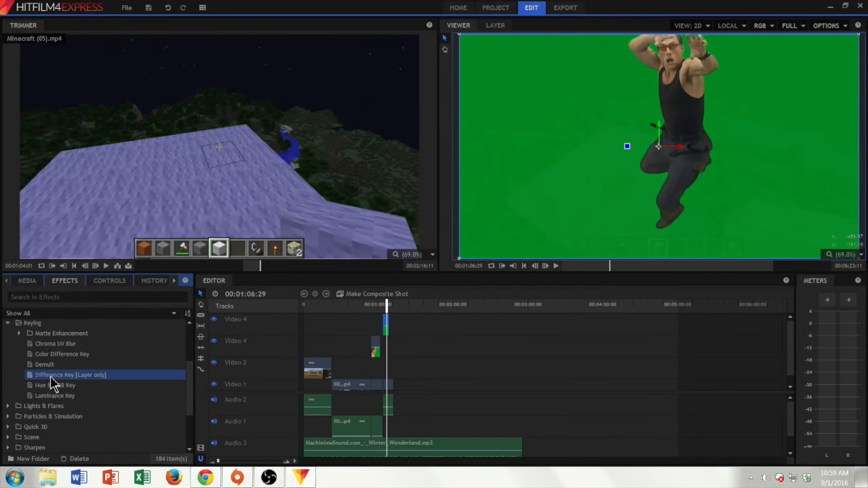
{"action": "left_click", "coordinate": [61, 355]}
{"action": "left_click_drag", "start_coordinate": [267, 356], "coordinate": [385, 328]}
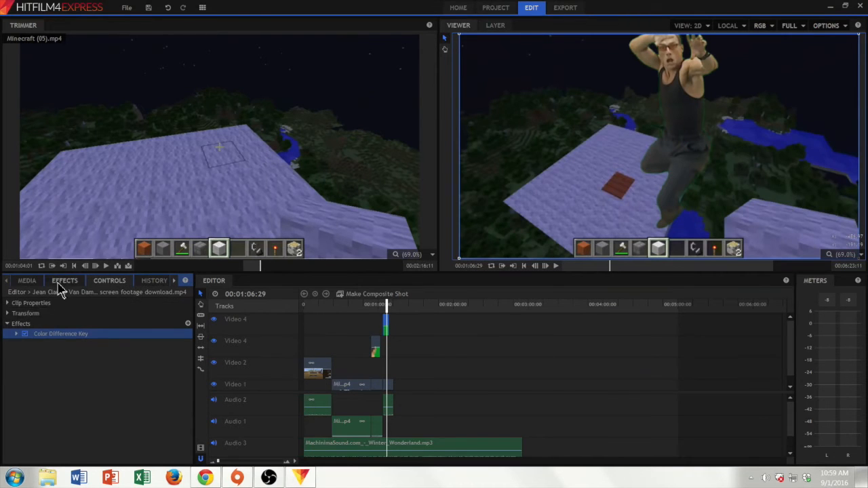
{"action": "left_click", "coordinate": [65, 281]}
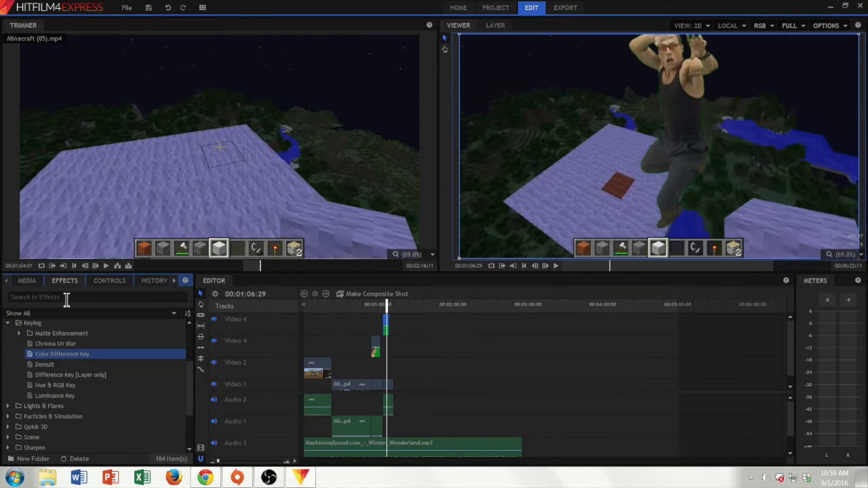
{"action": "left_click", "coordinate": [19, 334]}
{"action": "left_click_drag", "start_coordinate": [84, 429], "coordinate": [382, 309]}
Play back the second keyed clip over the Minecraft (05) footage from 00:01:03:00
{"action": "left_click", "coordinate": [384, 306]}
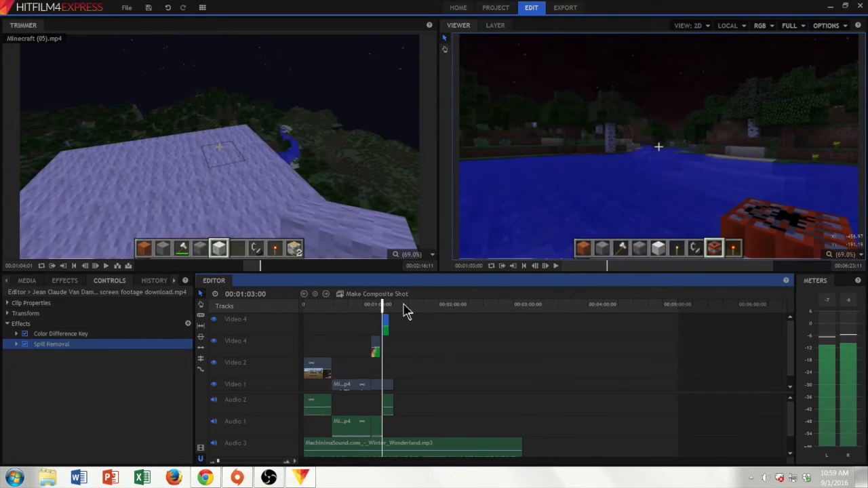
{"action": "key", "text": "space"}
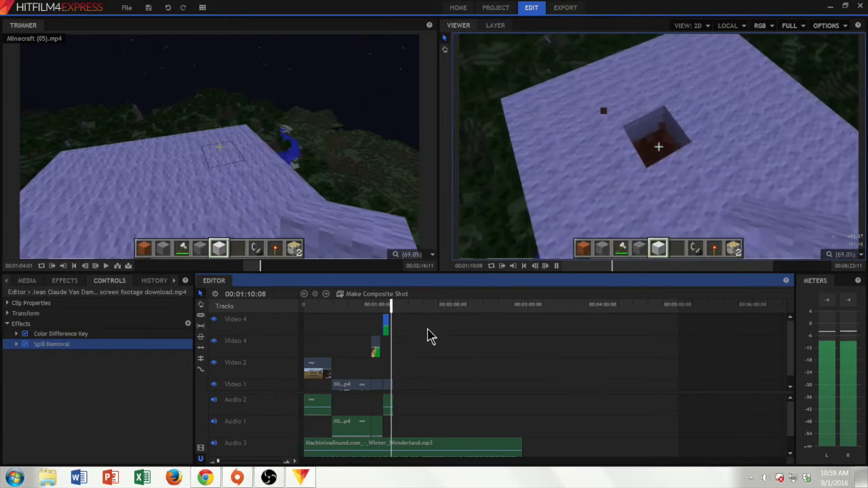
{"action": "key", "text": "space"}
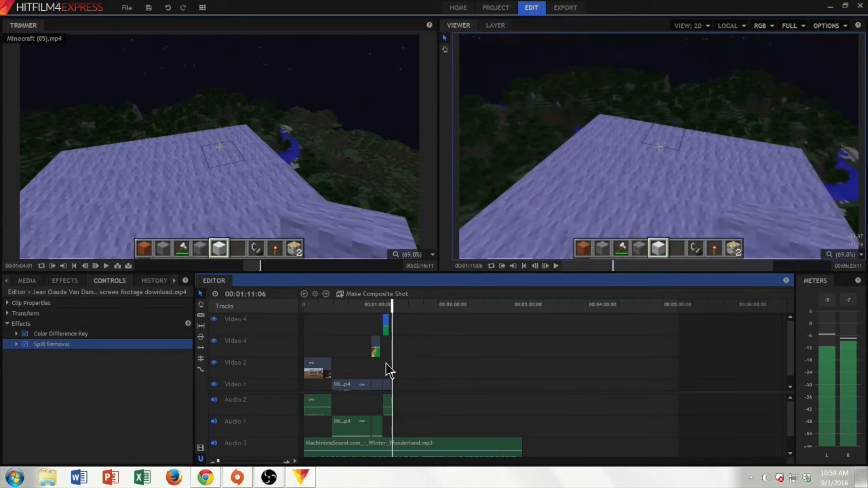
{"action": "left_click", "coordinate": [274, 479]}
{"action": "left_click", "coordinate": [274, 479]}
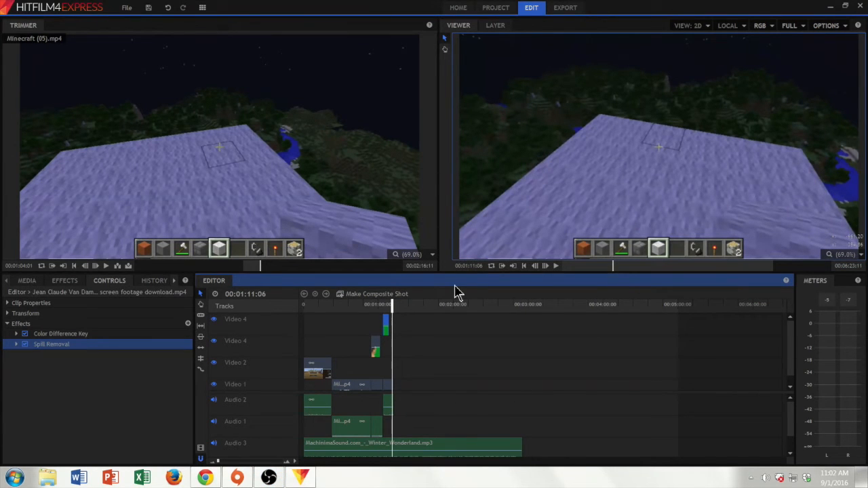
{"action": "left_click_drag", "start_coordinate": [396, 307], "coordinate": [363, 306]}
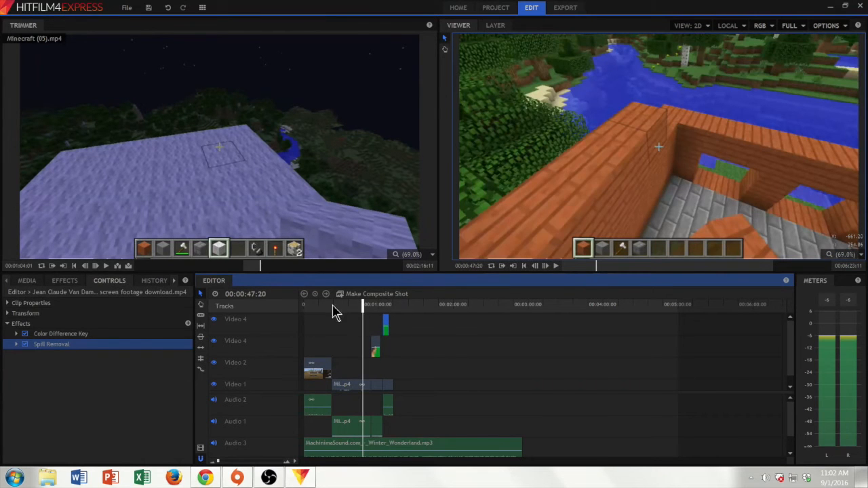
{"action": "left_click", "coordinate": [327, 309]}
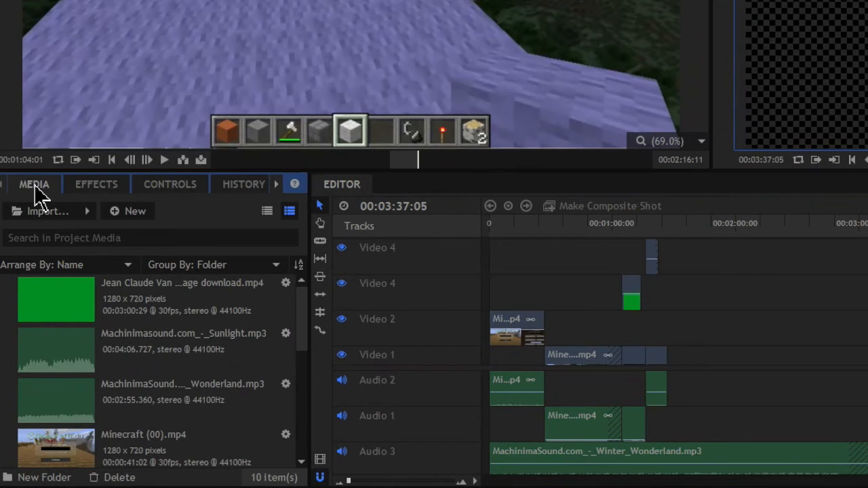
Create a new composite shot named Title using the 720p HD @ 30 fps template with a duration of 00:00:25:00
{"action": "left_click", "coordinate": [120, 216]}
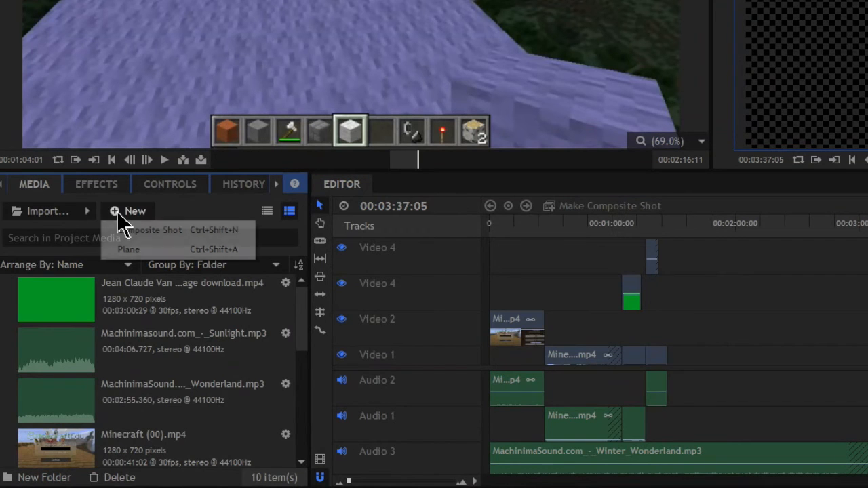
{"action": "left_click", "coordinate": [149, 231]}
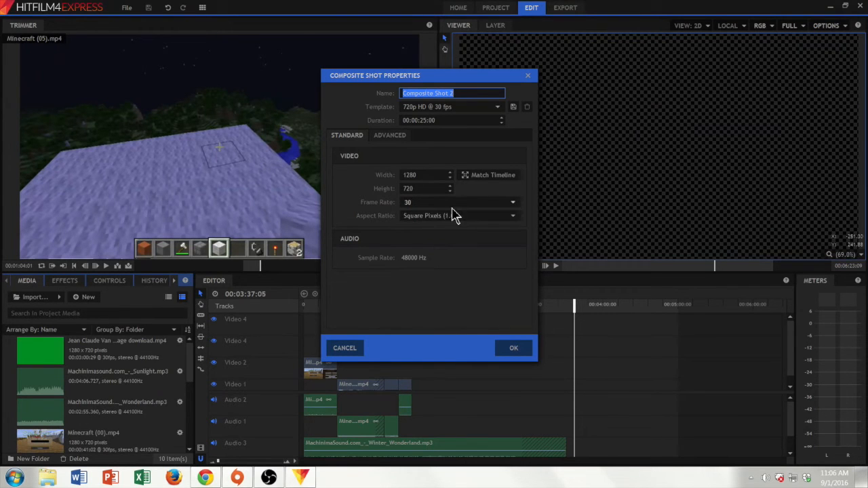
{"action": "type", "text": "Title"}
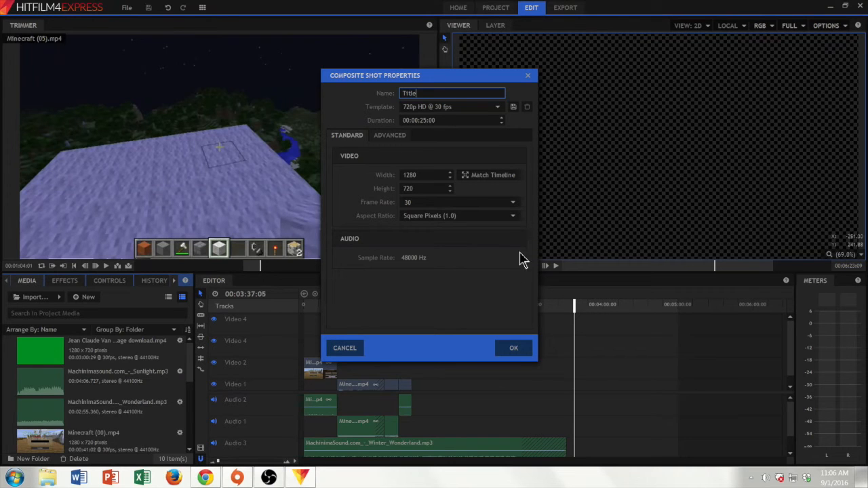
{"action": "left_click", "coordinate": [519, 349]}
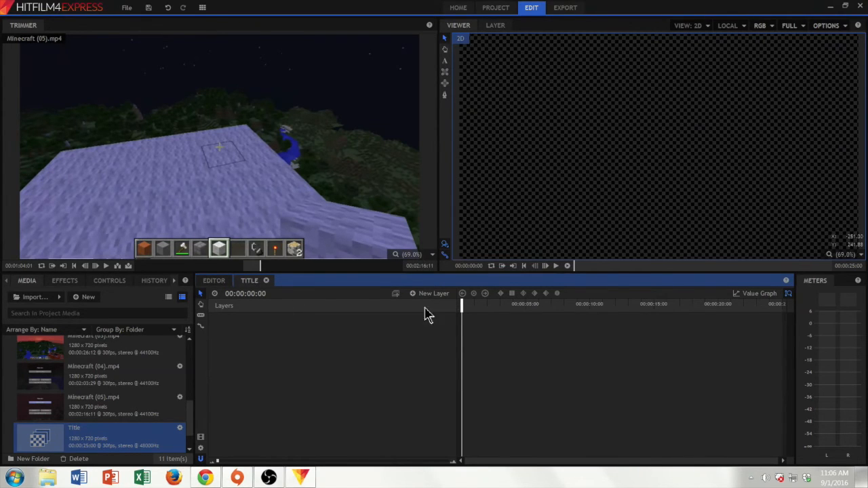
Add a new text layer to the Title composite shot with the playhead at its start
{"action": "mouse_move", "coordinate": [461, 308]}
{"action": "left_mouse_down"}
{"action": "mouse_move", "coordinate": [633, 307]}
{"action": "mouse_move", "coordinate": [453, 302]}
{"action": "left_mouse_up"}
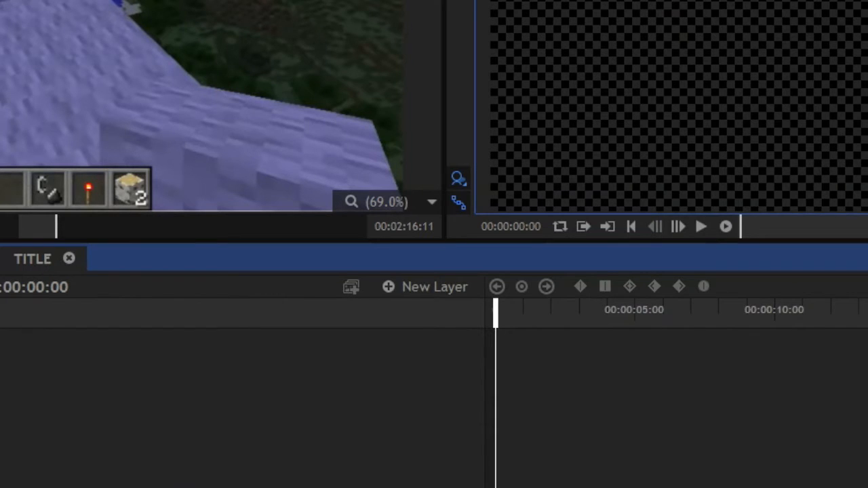
{"action": "left_click", "coordinate": [427, 288]}
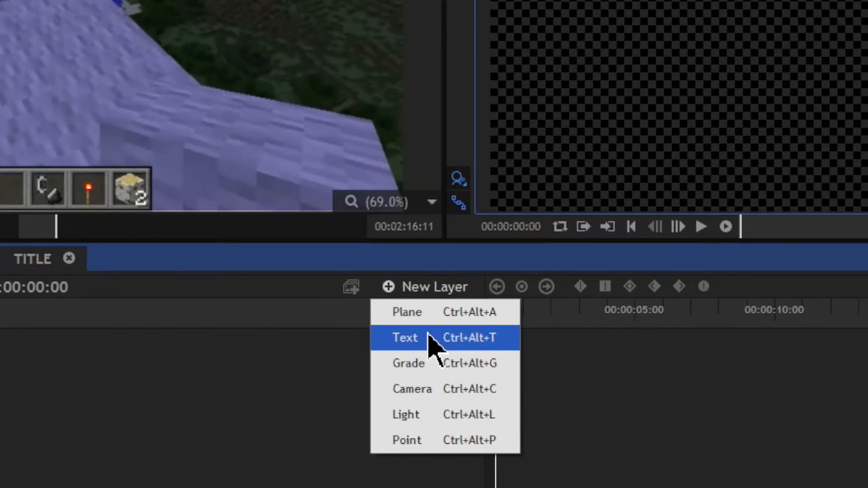
{"action": "left_click", "coordinate": [429, 337]}
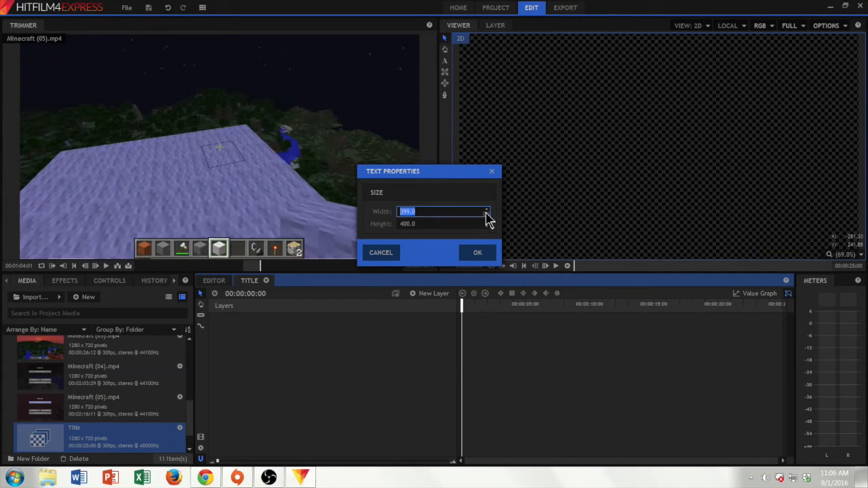
{"action": "left_click", "coordinate": [478, 253]}
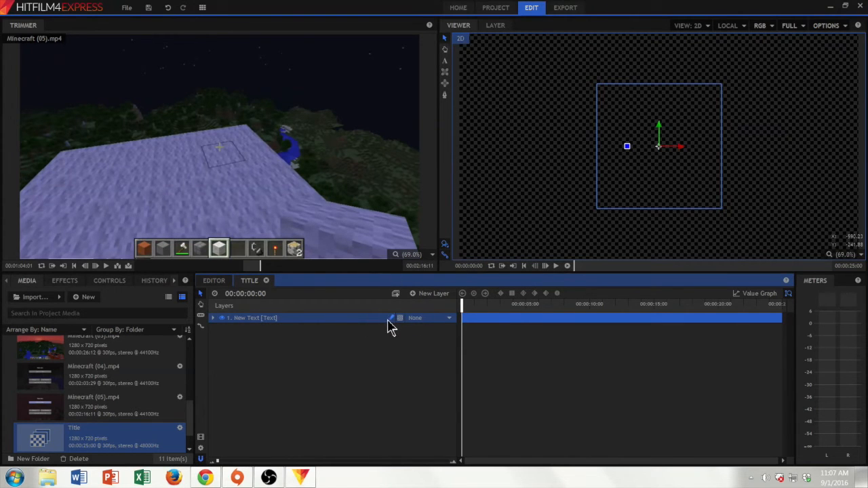
Enter "Minecraft", "Meets" and "Van Damm" on three separate lines in the text layer
{"action": "left_click", "coordinate": [655, 159]}
{"action": "key", "text": "t"}
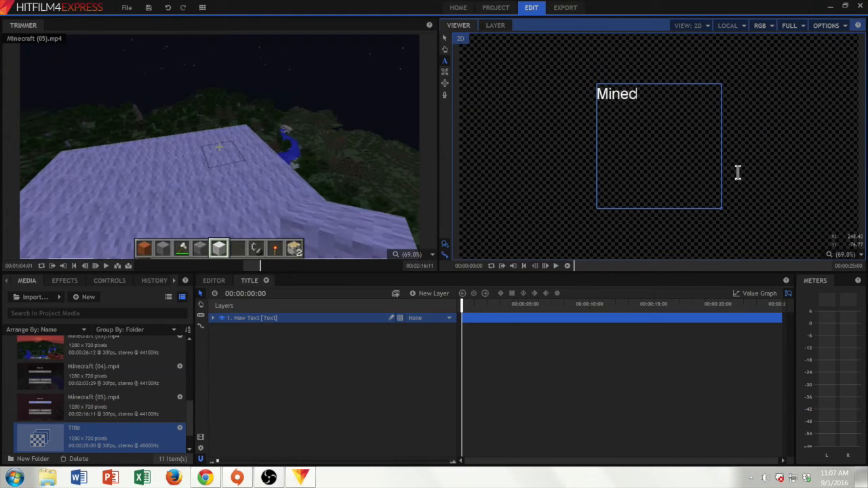
{"action": "type", "text": "Meets"}
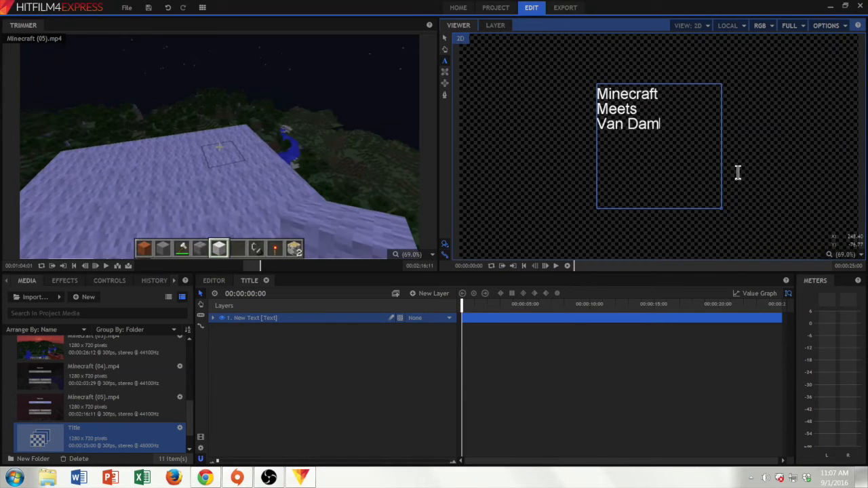
{"action": "type", "text": "m"}
Check the spelling of the full file name in the green screen clip's media properties
{"action": "scroll", "coordinate": [184, 387], "scroll_direction": "up", "scroll_amount": 3}
{"action": "scroll", "coordinate": [204, 392], "scroll_direction": "up", "scroll_amount": 4}
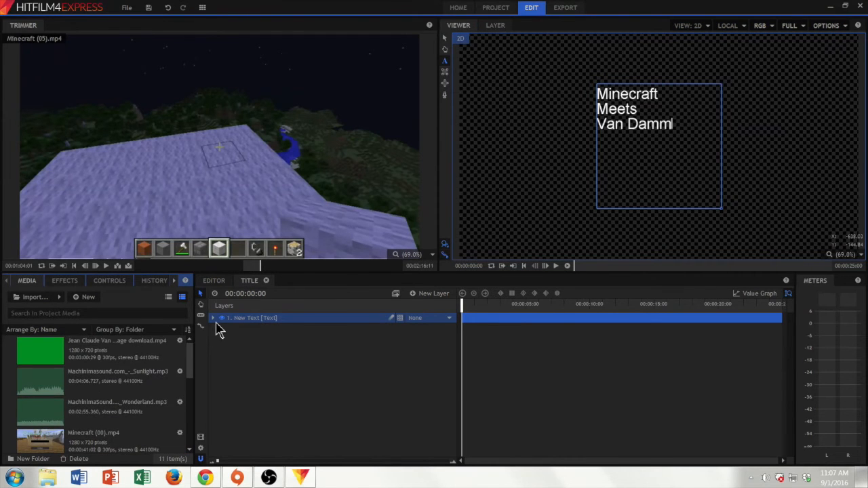
{"action": "left_click", "coordinate": [145, 349]}
{"action": "right_click", "coordinate": [140, 361]}
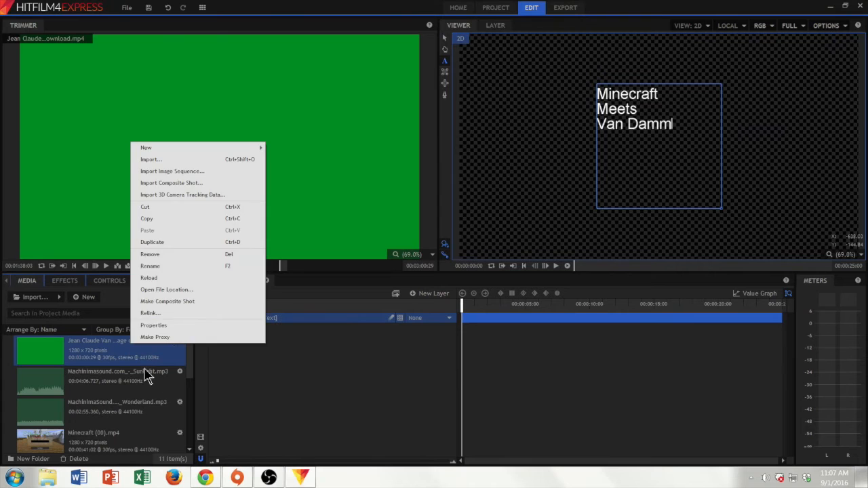
{"action": "left_click", "coordinate": [169, 325]}
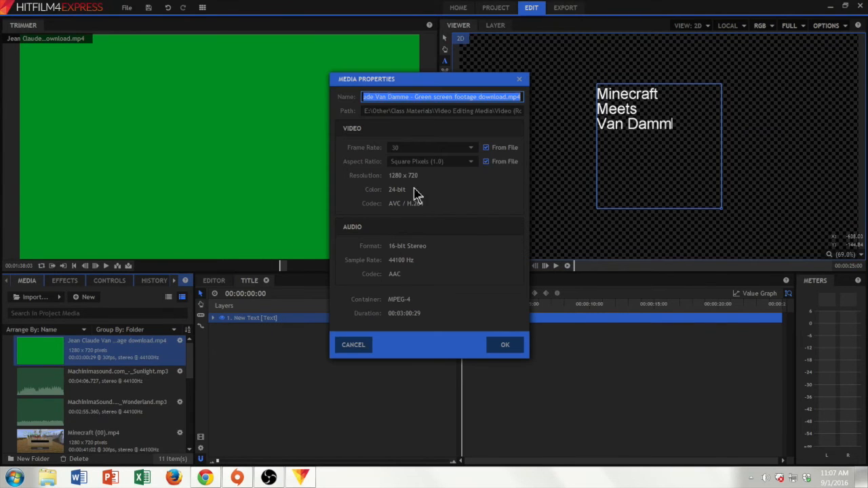
{"action": "left_click", "coordinate": [505, 346]}
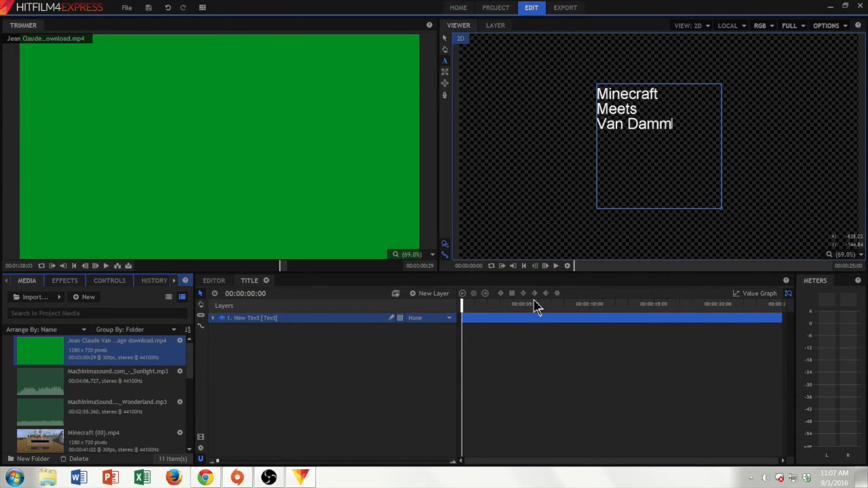
Complete the last line of the title text so it reads "Van Damme"
{"action": "left_click", "coordinate": [683, 128]}
{"action": "left_click", "coordinate": [681, 130]}
{"action": "type", "text": "e"}
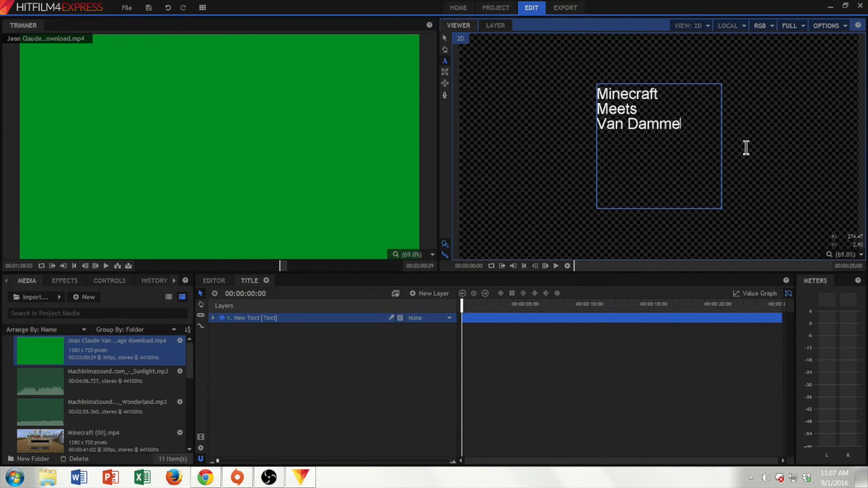
Move the title text box to about position 60.8, -120.2 in the frame
{"action": "left_click", "coordinate": [682, 140]}
{"action": "left_click_drag", "start_coordinate": [687, 130], "coordinate": [665, 164]}
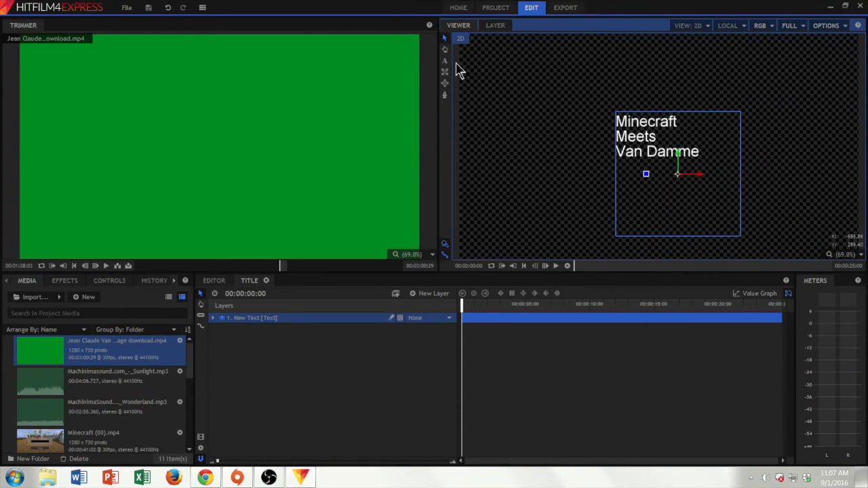
{"action": "mouse_move", "coordinate": [663, 131]}
{"action": "left_mouse_down"}
{"action": "mouse_move", "coordinate": [702, 128]}
{"action": "mouse_move", "coordinate": [678, 129]}
{"action": "mouse_move", "coordinate": [655, 115]}
{"action": "mouse_move", "coordinate": [661, 146]}
{"action": "mouse_move", "coordinate": [667, 129]}
{"action": "mouse_move", "coordinate": [650, 105]}
{"action": "mouse_move", "coordinate": [667, 141]}
{"action": "mouse_move", "coordinate": [669, 130]}
{"action": "left_mouse_up"}
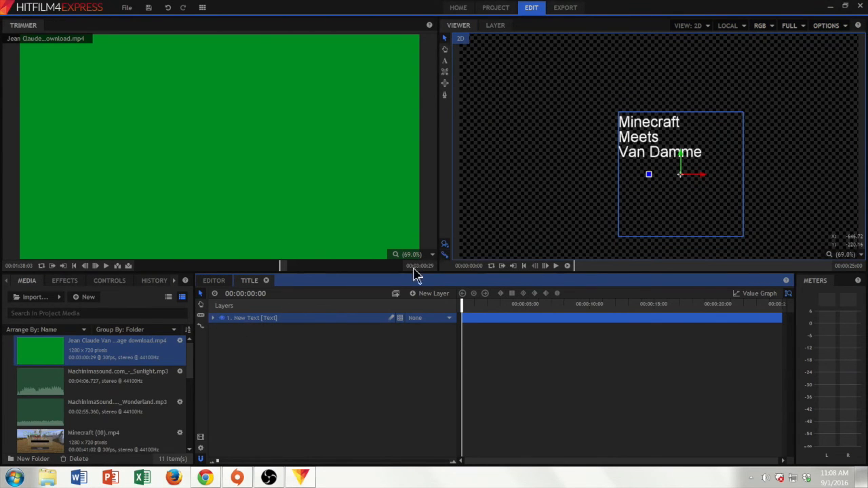
{"action": "mouse_move", "coordinate": [645, 167]}
{"action": "left_mouse_down"}
{"action": "mouse_move", "coordinate": [653, 167]}
{"action": "mouse_move", "coordinate": [642, 178]}
{"action": "left_mouse_up"}
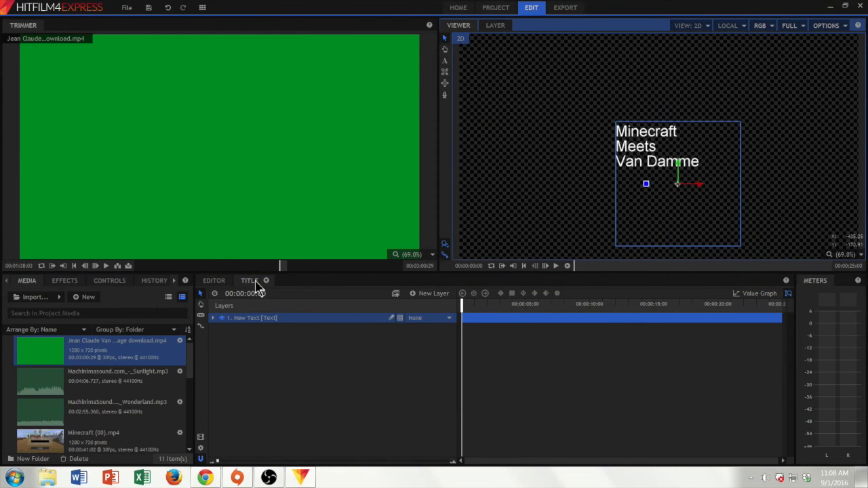
Scale the text layer up to 193% and reposition it to about 156.4, -236.0
{"action": "left_click", "coordinate": [214, 319]}
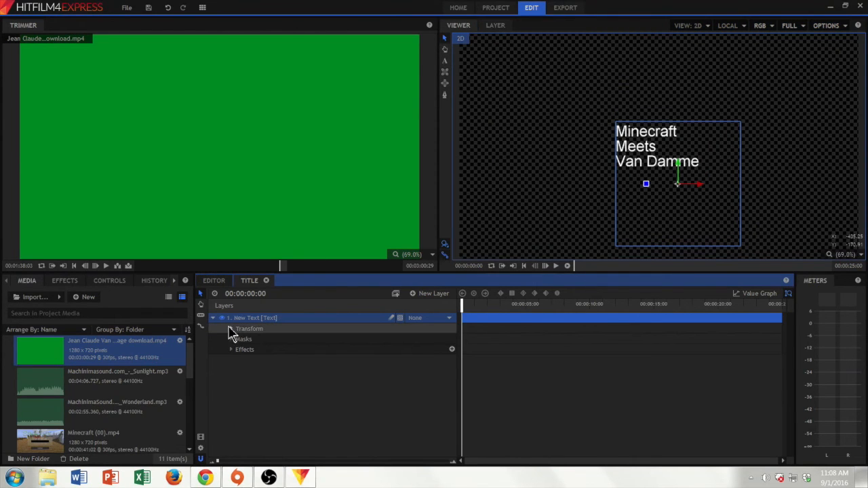
{"action": "left_click", "coordinate": [231, 330]}
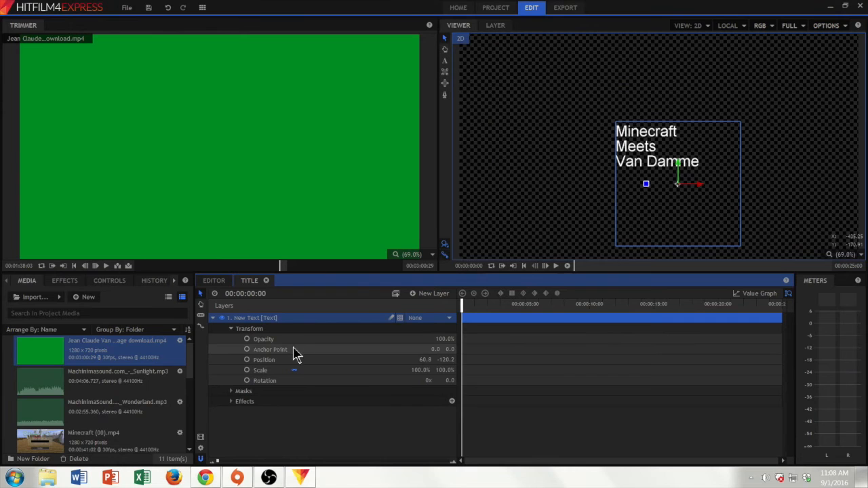
{"action": "left_click_drag", "start_coordinate": [420, 371], "coordinate": [485, 370]}
{"action": "left_click_drag", "start_coordinate": [616, 121], "coordinate": [658, 152]}
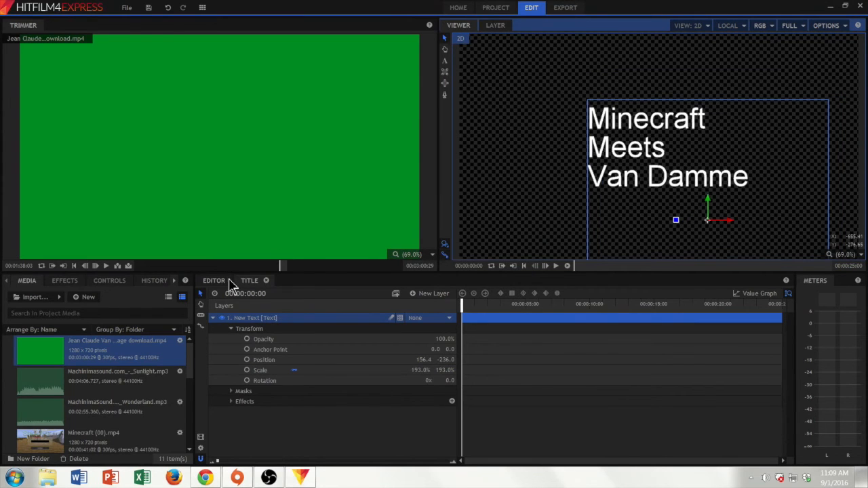
Return to the main editor timeline, set the playhead to 00:00:00:00, and place the Title composite shot on Video 2 just after 00:02:00:00
{"action": "left_click", "coordinate": [229, 282]}
{"action": "left_click_drag", "start_coordinate": [574, 313], "coordinate": [303, 312]}
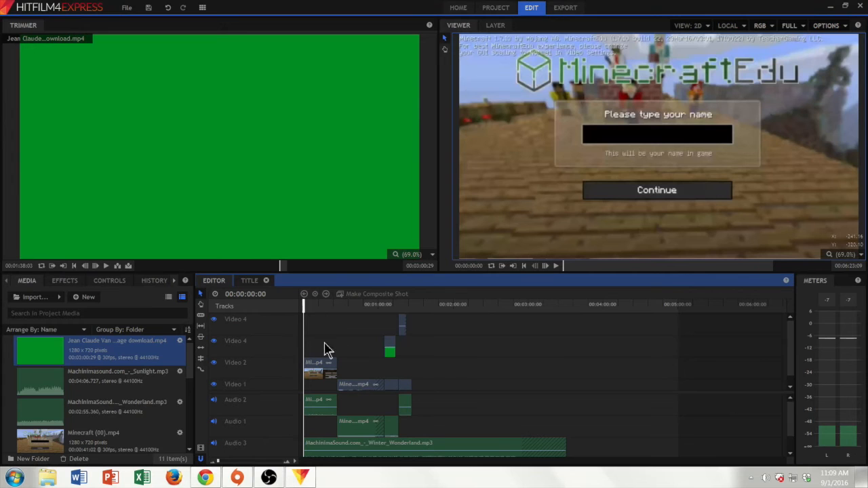
{"action": "left_click_drag", "start_coordinate": [190, 363], "coordinate": [190, 440]}
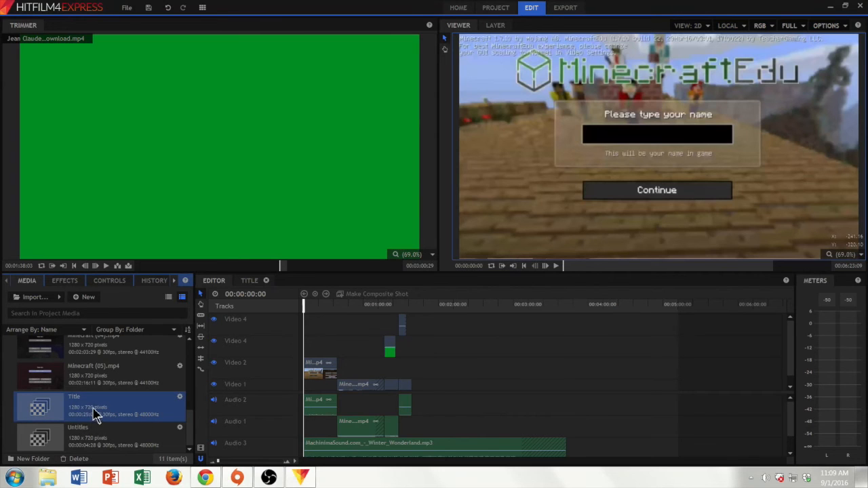
{"action": "left_click_drag", "start_coordinate": [55, 414], "coordinate": [465, 373]}
{"action": "left_click", "coordinate": [472, 412]}
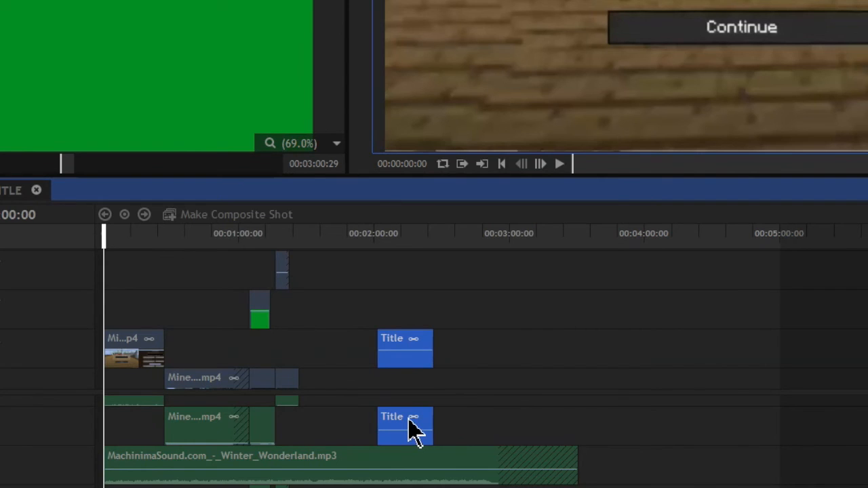
Unlink the Title clip's video and audio, and delete its audio part from Audio 1
{"action": "right_click", "coordinate": [411, 427]}
{"action": "left_click", "coordinate": [463, 319]}
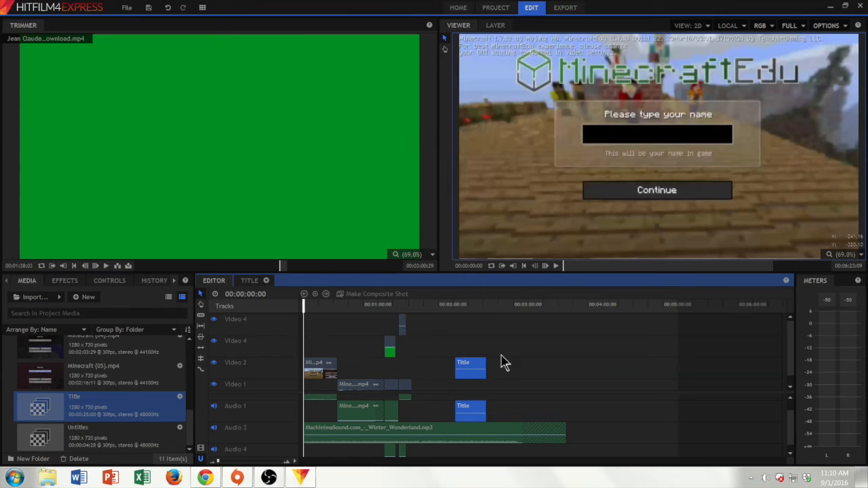
{"action": "left_click", "coordinate": [410, 426]}
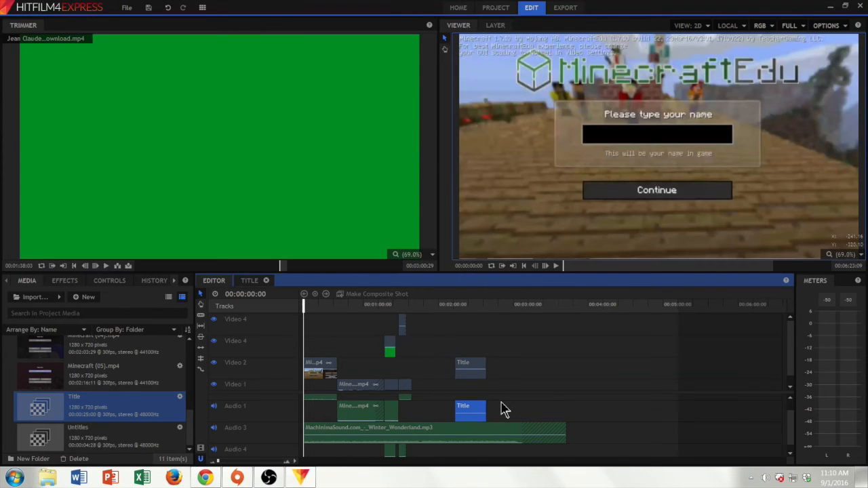
{"action": "key", "text": "Delete"}
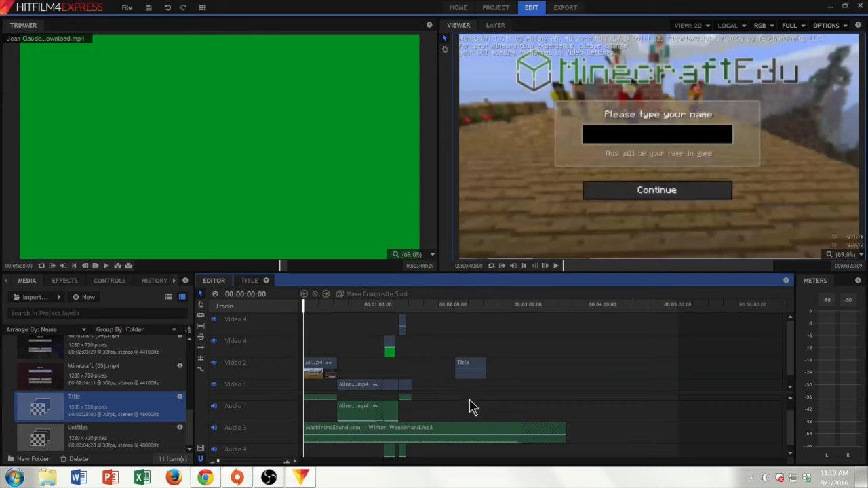
Move the Title clip to the start of the lower Video 4 track, above the first Minecraft clip, and play it back
{"action": "left_click_drag", "start_coordinate": [478, 367], "coordinate": [319, 343]}
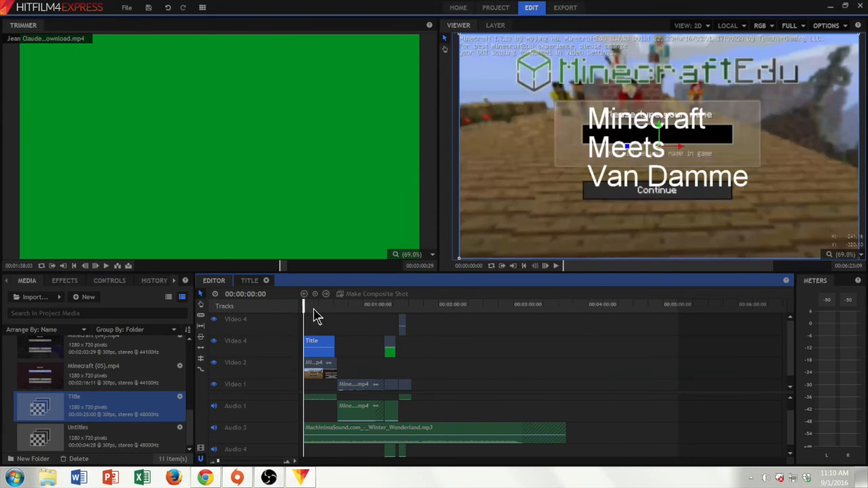
{"action": "key", "text": "space"}
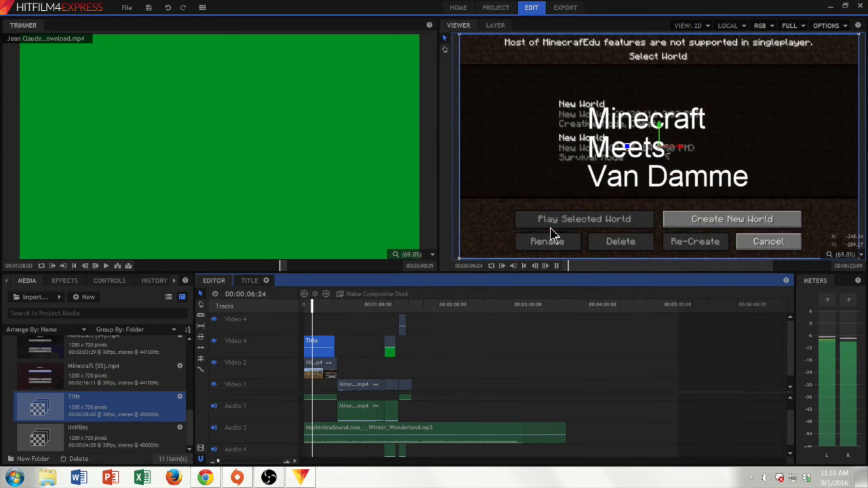
{"action": "key", "text": "space"}
Apply the Glow effect from Lights & Flares to the Title clip and play back the result
{"action": "left_click", "coordinate": [76, 282]}
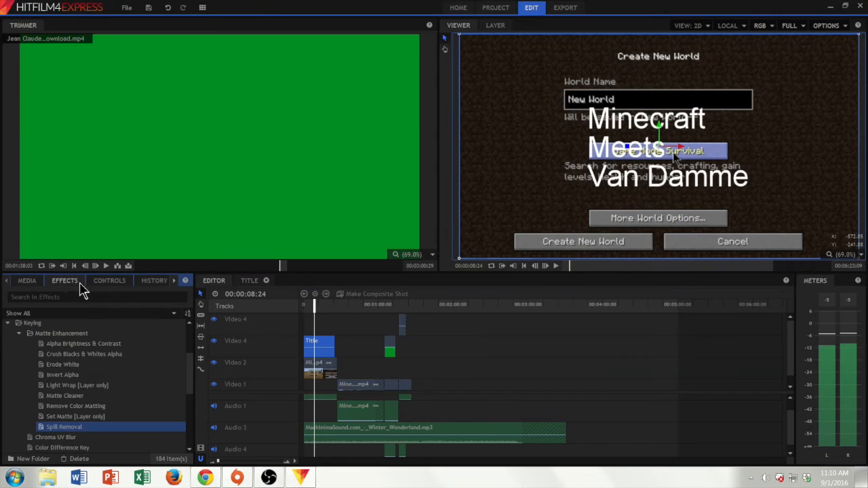
{"action": "left_click", "coordinate": [8, 323]}
{"action": "scroll", "coordinate": [40, 380], "scroll_direction": "up", "scroll_amount": 1}
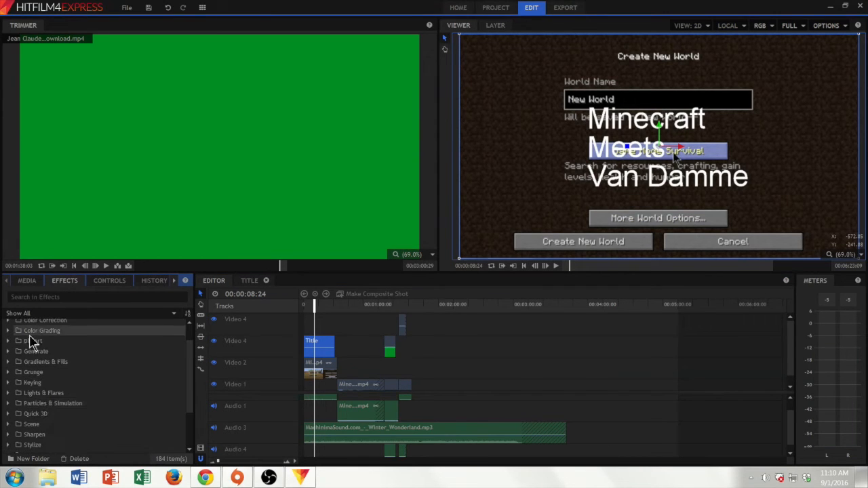
{"action": "left_click", "coordinate": [9, 393]}
{"action": "scroll", "coordinate": [27, 383], "scroll_direction": "down", "scroll_amount": 1}
{"action": "left_click_drag", "start_coordinate": [42, 384], "coordinate": [319, 348]}
{"action": "key", "text": "space"}
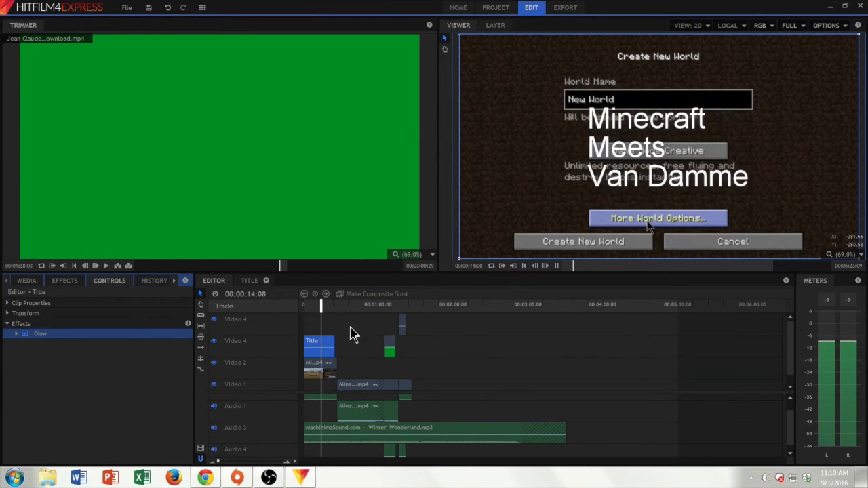
{"action": "key", "text": "space"}
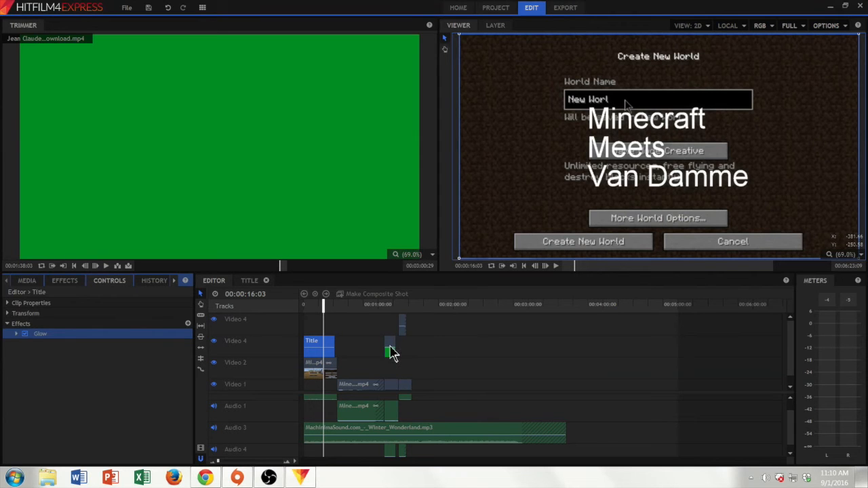
Look at the green screen clip's key effects and Transform properties, and reselect the Title clip around 00:00:11:19
{"action": "left_click", "coordinate": [392, 348]}
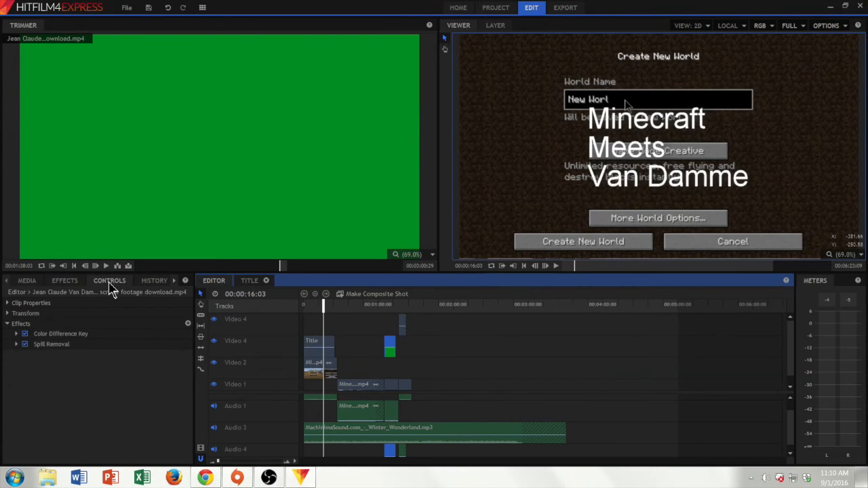
{"action": "left_click", "coordinate": [8, 314]}
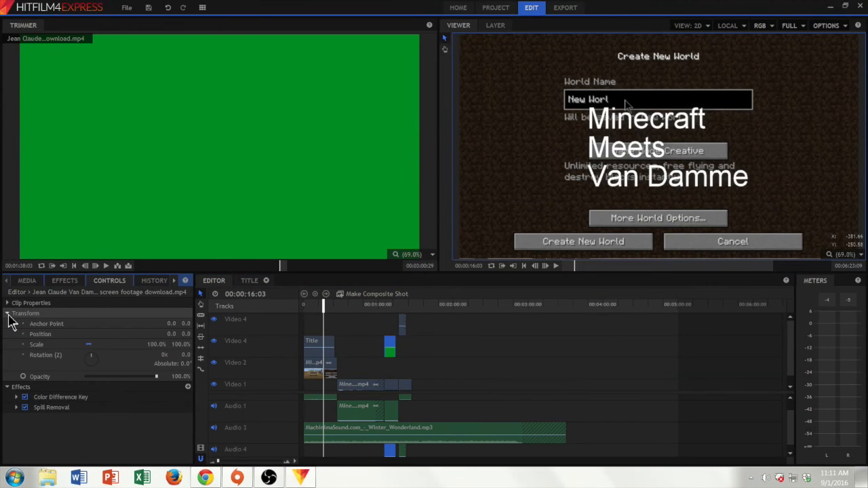
{"action": "left_click", "coordinate": [8, 315]}
{"action": "left_click_drag", "start_coordinate": [323, 309], "coordinate": [317, 309]}
{"action": "left_click", "coordinate": [318, 347]}
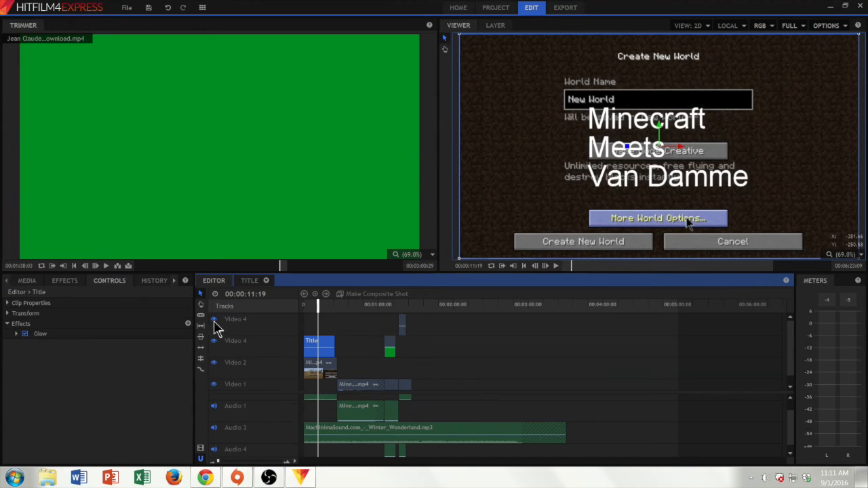
Hide all the video tracks and mute the visible audio tracks
{"action": "left_click", "coordinate": [213, 320]}
{"action": "left_click", "coordinate": [214, 342]}
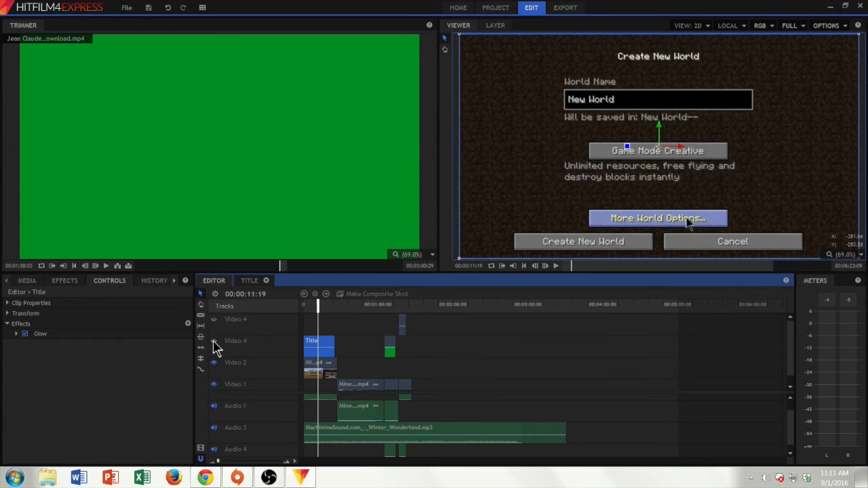
{"action": "left_click", "coordinate": [214, 364]}
{"action": "left_click", "coordinate": [214, 385]}
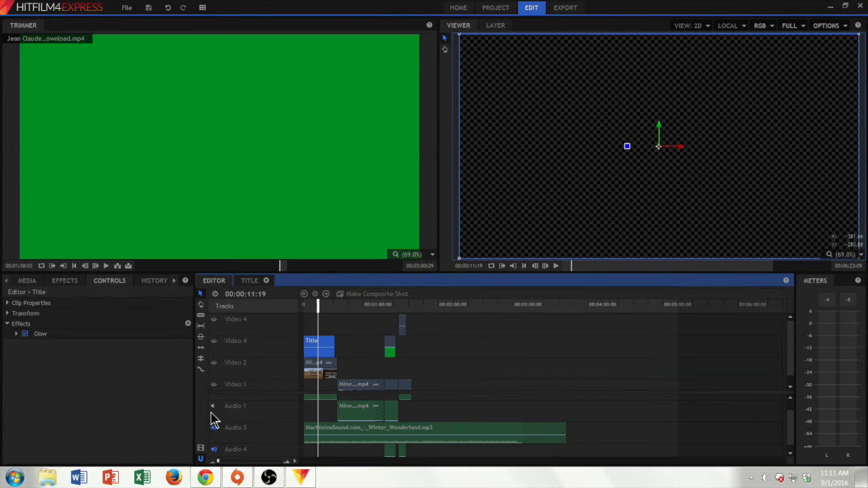
{"action": "left_click", "coordinate": [212, 449]}
Unmute the audio tracks and make all the video tracks visible again
{"action": "left_click", "coordinate": [212, 449]}
{"action": "left_click", "coordinate": [212, 427]}
{"action": "left_click", "coordinate": [212, 406]}
{"action": "left_click", "coordinate": [214, 384]}
{"action": "left_click", "coordinate": [213, 363]}
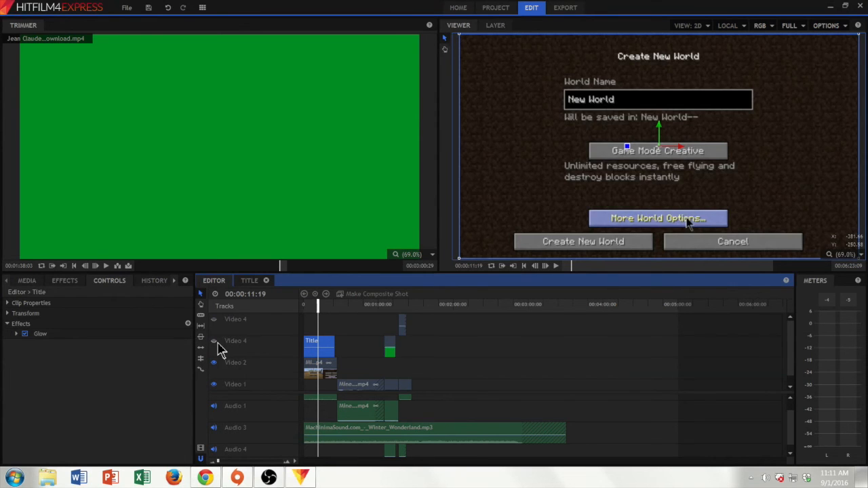
{"action": "left_click", "coordinate": [213, 341]}
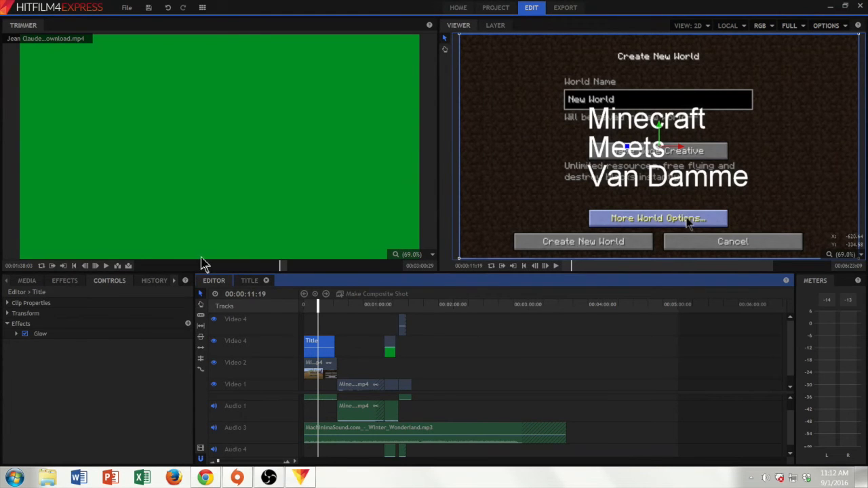
Import all five images from the Photos (Royalty Free) folder and preview bird.jpg
{"action": "left_click", "coordinate": [21, 282]}
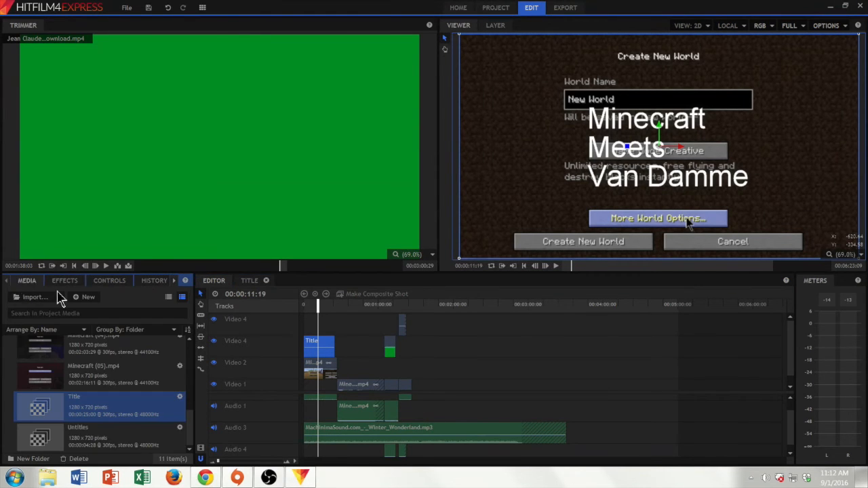
{"action": "left_click", "coordinate": [35, 298]}
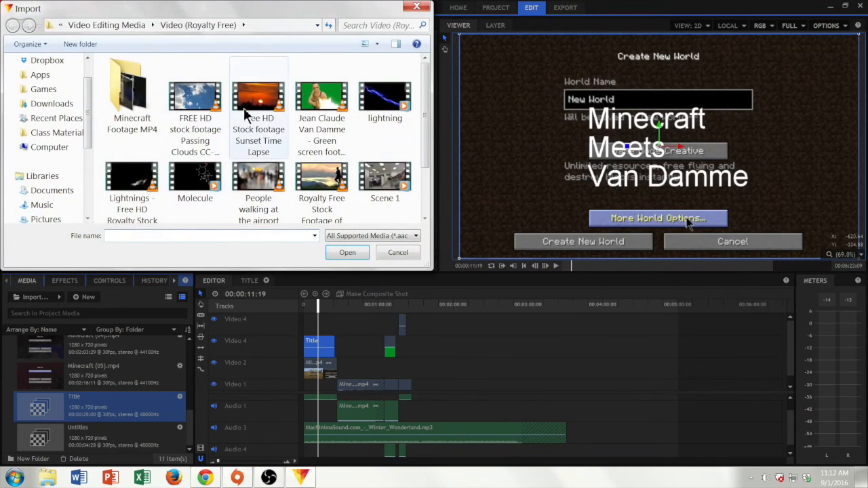
{"action": "left_click", "coordinate": [117, 26]}
{"action": "left_click", "coordinate": [131, 78]}
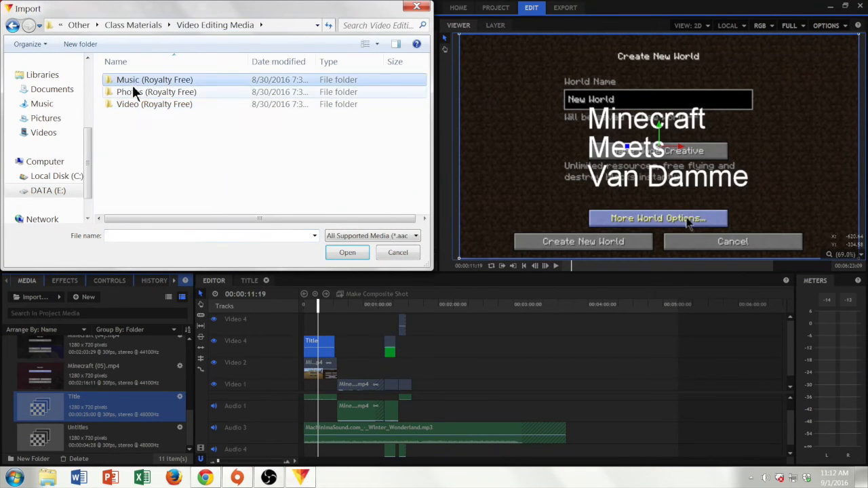
{"action": "double_click", "coordinate": [133, 90]}
{"action": "left_click_drag", "start_coordinate": [406, 183], "coordinate": [144, 75]}
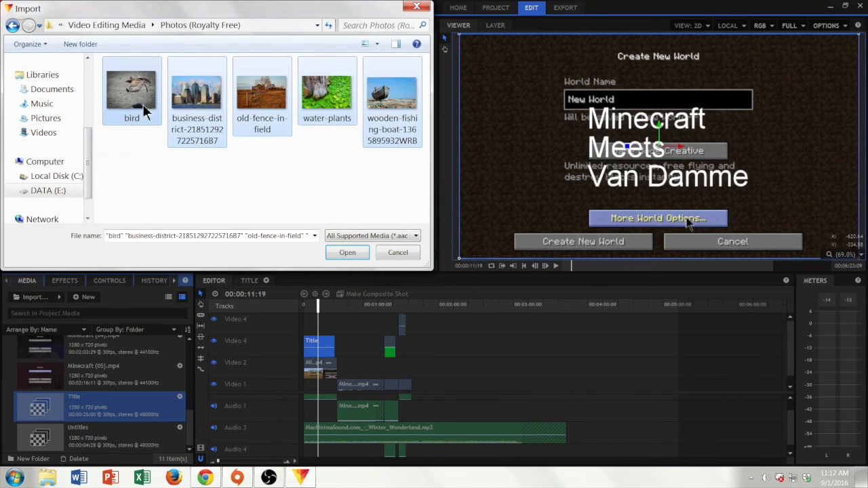
{"action": "left_click", "coordinate": [347, 253]}
{"action": "left_click", "coordinate": [51, 359]}
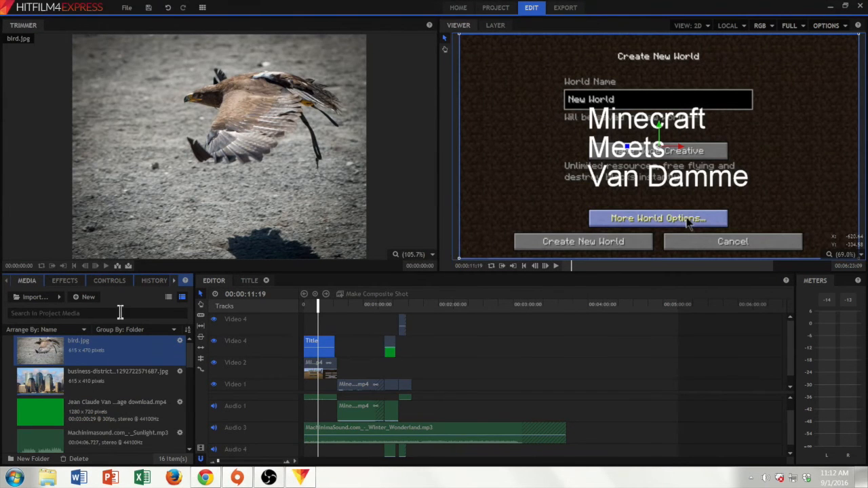
Create a composite shot named Photos with the 720p HD @ 30 fps template and a 00:00:25:00 duration
{"action": "left_click", "coordinate": [87, 297]}
{"action": "left_click", "coordinate": [87, 313]}
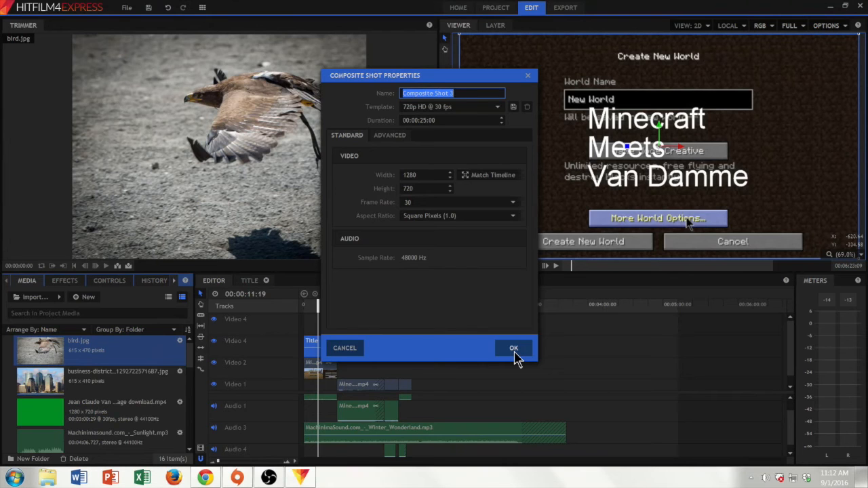
{"action": "type", "text": "Photos"}
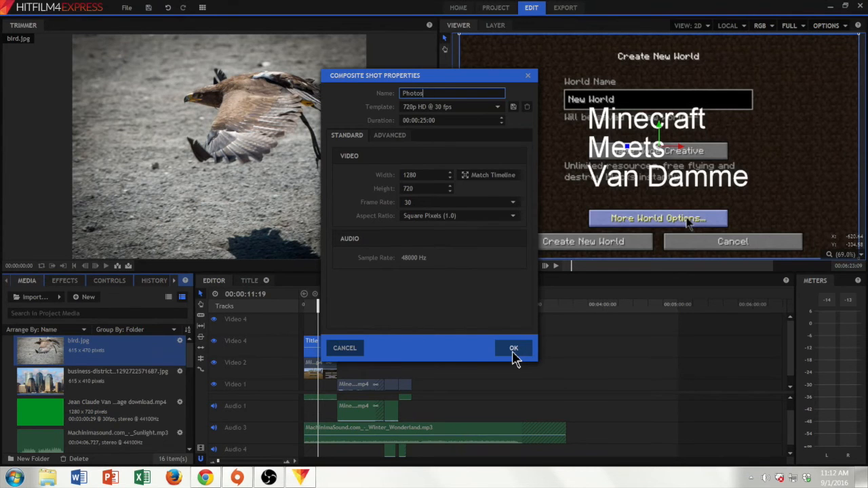
{"action": "left_click", "coordinate": [513, 350]}
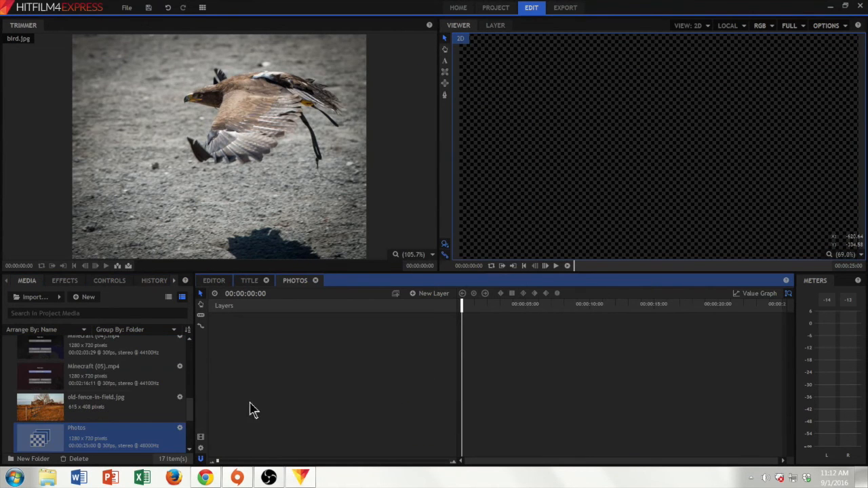
Preview the business-district photo and arrange the project media by type to group the photos together
{"action": "scroll", "coordinate": [133, 352], "scroll_direction": "up", "scroll_amount": 5}
{"action": "left_click", "coordinate": [105, 378]}
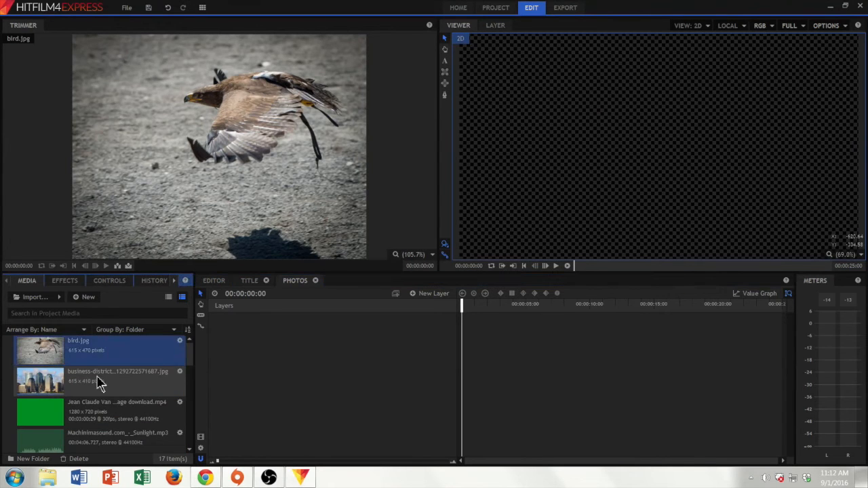
{"action": "left_click", "coordinate": [84, 331]}
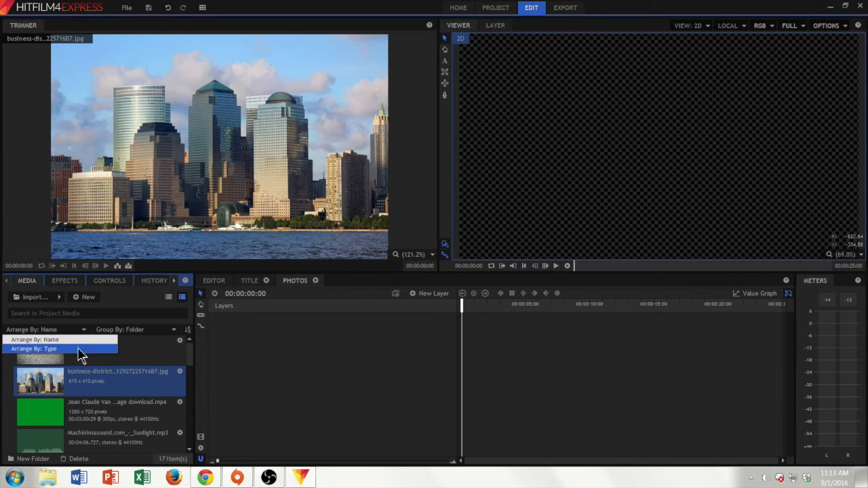
{"action": "left_click", "coordinate": [81, 349]}
{"action": "scroll", "coordinate": [192, 361], "scroll_direction": "down", "scroll_amount": 2}
{"action": "mouse_move", "coordinate": [192, 360]}
{"action": "left_mouse_down"}
{"action": "mouse_move", "coordinate": [188, 372]}
{"action": "mouse_move", "coordinate": [192, 354]}
{"action": "left_mouse_up"}
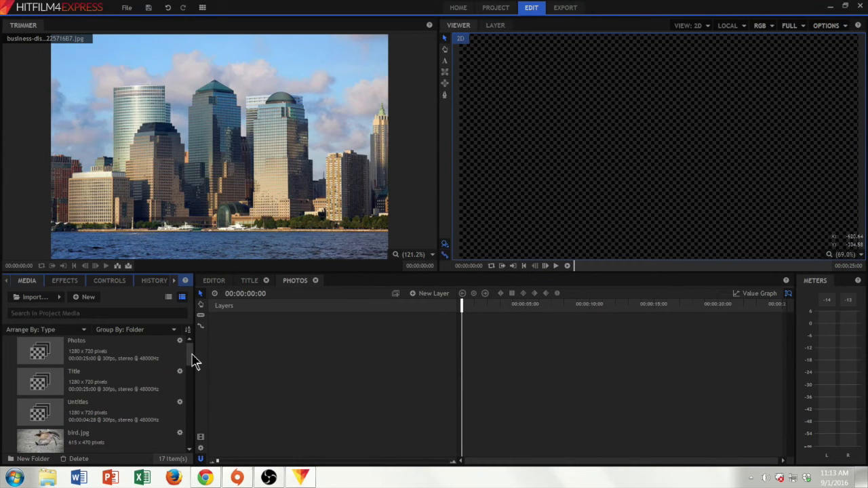
{"action": "left_click_drag", "start_coordinate": [193, 358], "coordinate": [189, 384]}
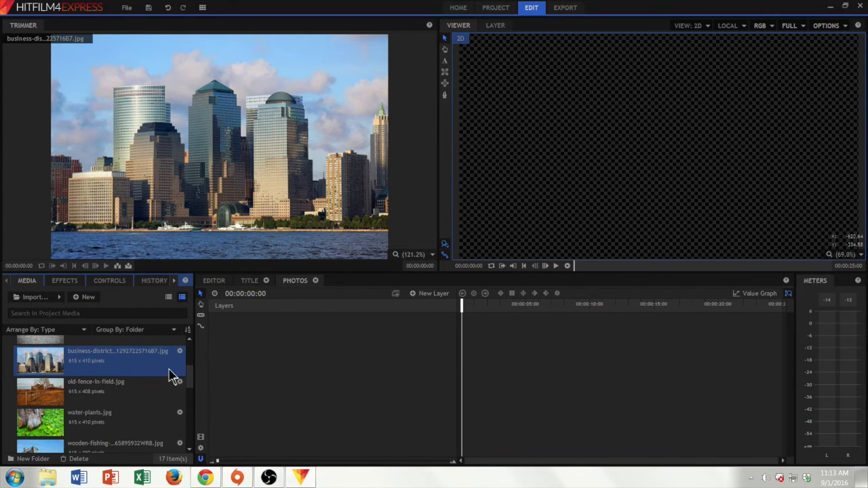
Add all five imported photos, from bird.jpg to the wooden fishing boat, as layers in the Photos composite shot
{"action": "scroll", "coordinate": [119, 387], "scroll_direction": "up", "scroll_amount": 3}
{"action": "left_click", "coordinate": [115, 417]}
{"action": "scroll", "coordinate": [120, 423], "scroll_direction": "down", "scroll_amount": 5}
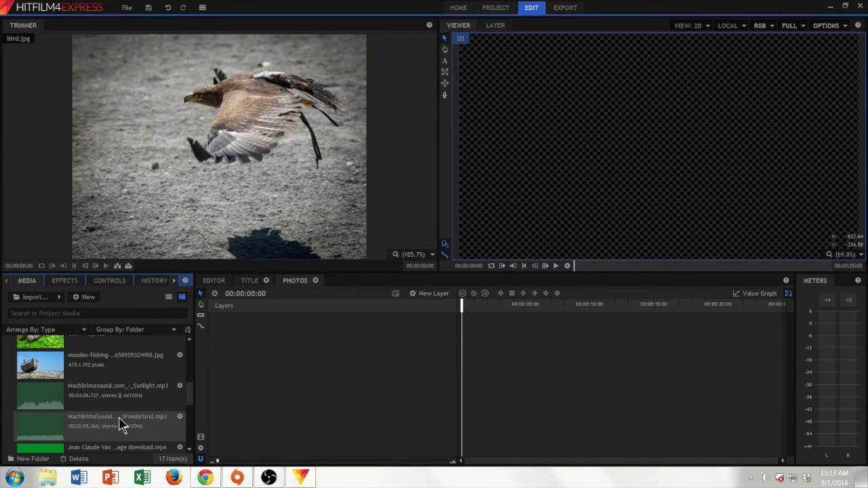
{"action": "scroll", "coordinate": [125, 397], "scroll_direction": "up", "scroll_amount": 4}
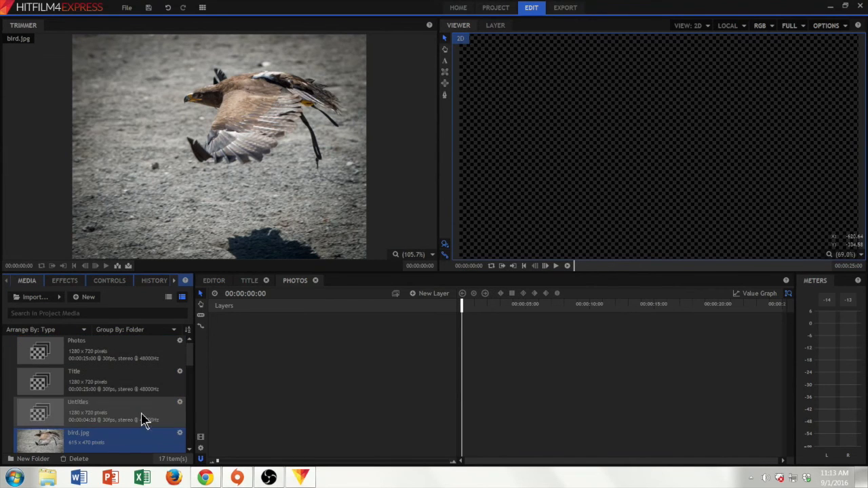
{"action": "left_click_drag", "start_coordinate": [92, 451], "coordinate": [466, 375]}
{"action": "left_click", "coordinate": [489, 400]}
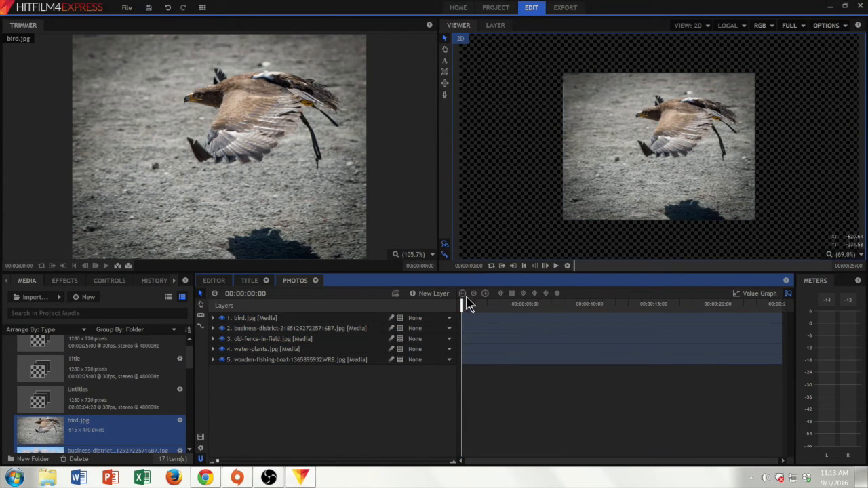
Move the bird photo to the upper left of the frame and scale it down to a small thumbnail
{"action": "mouse_move", "coordinate": [462, 308]}
{"action": "left_mouse_down"}
{"action": "mouse_move", "coordinate": [533, 304]}
{"action": "mouse_move", "coordinate": [463, 308]}
{"action": "left_mouse_up"}
{"action": "left_click", "coordinate": [665, 140]}
{"action": "left_click_drag", "start_coordinate": [647, 160], "coordinate": [559, 119]}
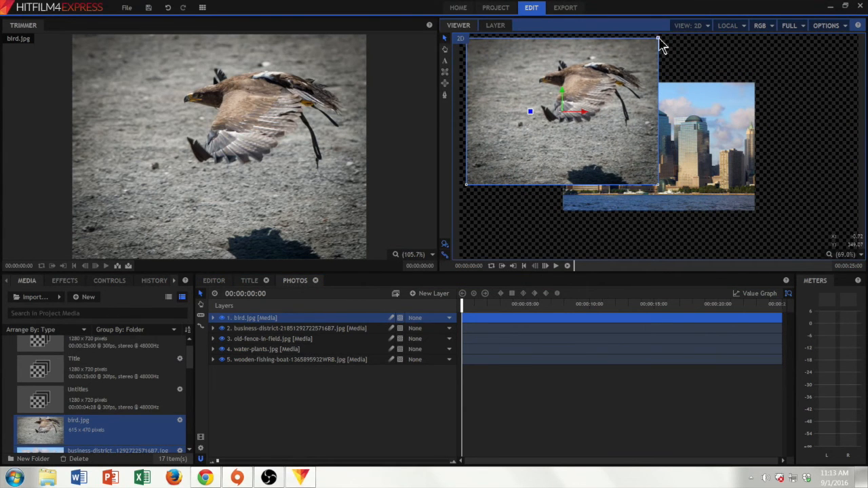
{"action": "left_click_drag", "start_coordinate": [659, 39], "coordinate": [634, 75]}
{"action": "key", "text": "ctrl+z"}
{"action": "left_click_drag", "start_coordinate": [659, 41], "coordinate": [514, 72]}
Scale down the business-district and old-fence photos, placing the city at the frame's upper right and the fence at the lower left
{"action": "left_click", "coordinate": [746, 95]}
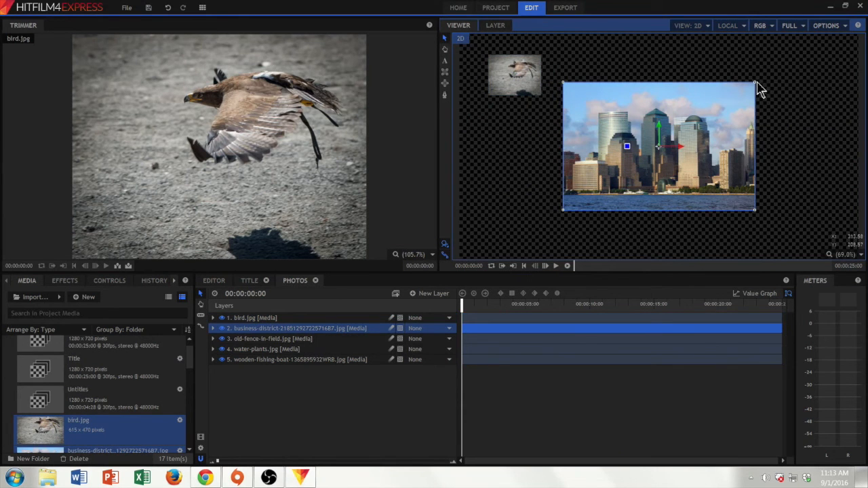
{"action": "left_click_drag", "start_coordinate": [756, 83], "coordinate": [707, 110]}
{"action": "left_click_drag", "start_coordinate": [667, 140], "coordinate": [536, 172]}
Scale down the water-plants photo and move it to the upper middle of the frame
{"action": "left_click", "coordinate": [684, 127]}
{"action": "left_click_drag", "start_coordinate": [756, 84], "coordinate": [717, 106]}
{"action": "left_click_drag", "start_coordinate": [674, 131], "coordinate": [664, 89]}
Scale down the wooden fishing boat photo and move it to the lower right of the frame
{"action": "left_click", "coordinate": [715, 170]}
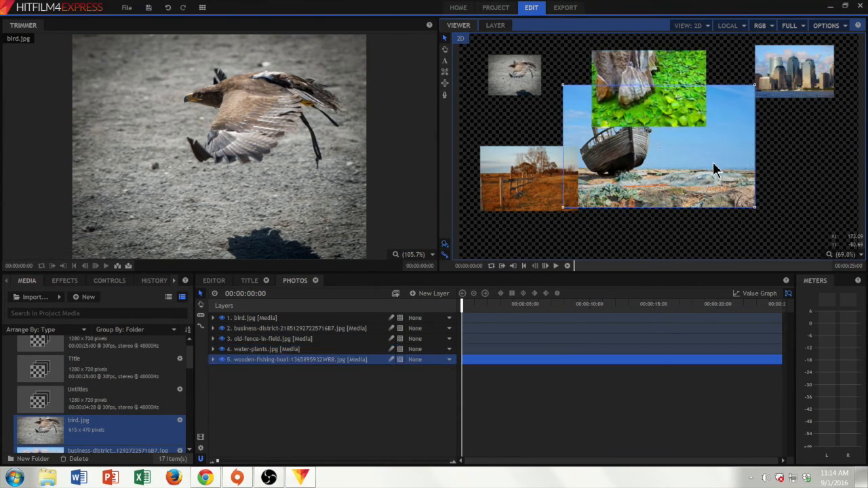
{"action": "left_click_drag", "start_coordinate": [755, 85], "coordinate": [720, 128]}
{"action": "left_click_drag", "start_coordinate": [689, 163], "coordinate": [788, 201]}
{"action": "left_click", "coordinate": [815, 160]}
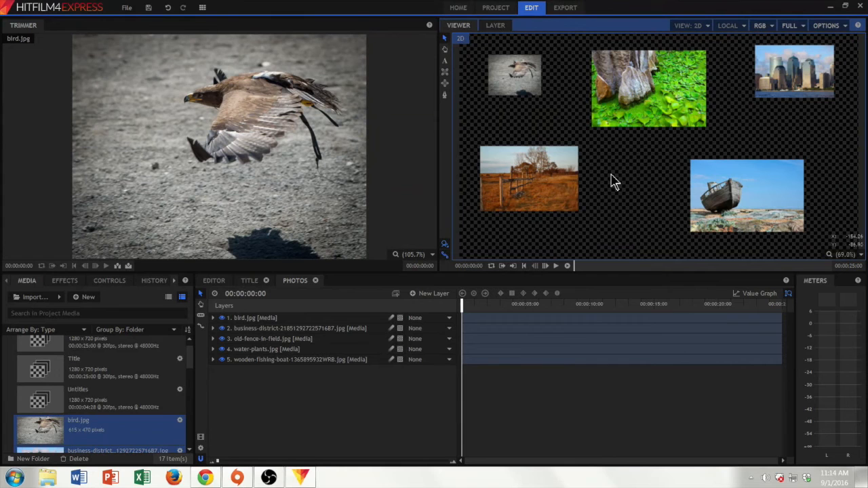
Nudge the water-plants photo slightly down and to the right, and deselect it
{"action": "left_click", "coordinate": [634, 109]}
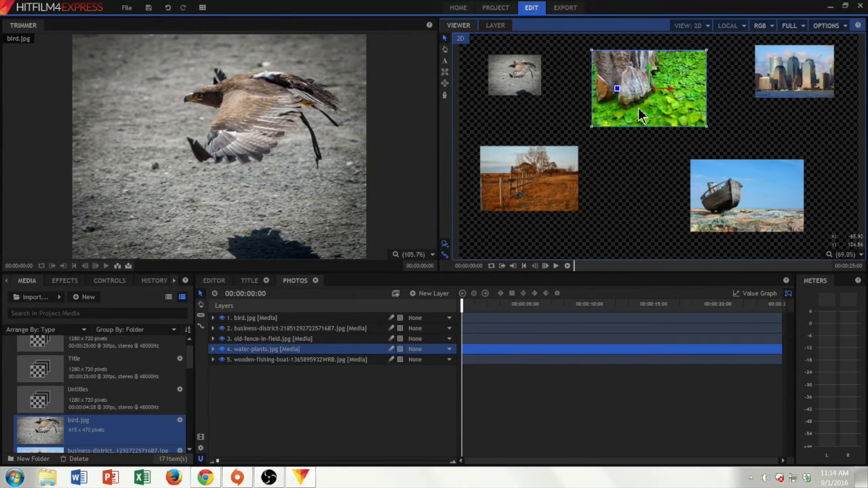
{"action": "mouse_move", "coordinate": [641, 115]}
{"action": "left_mouse_down"}
{"action": "mouse_move", "coordinate": [636, 124]}
{"action": "mouse_move", "coordinate": [643, 119]}
{"action": "left_mouse_up"}
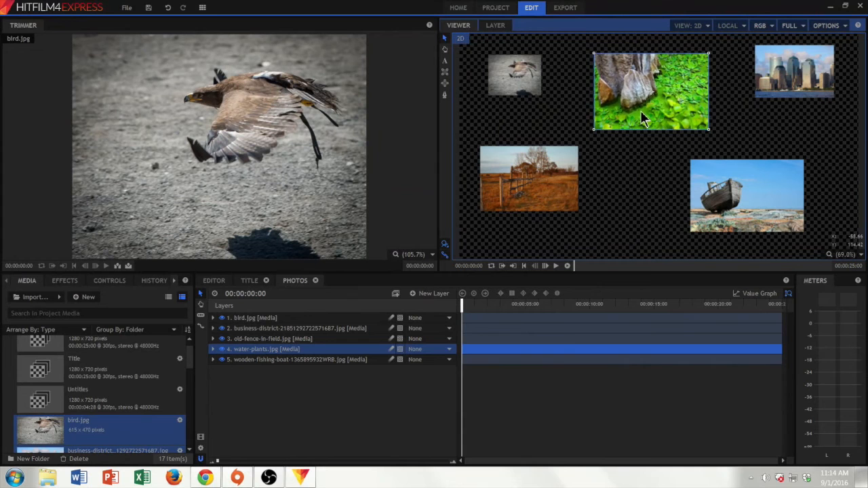
{"action": "left_click", "coordinate": [739, 115]}
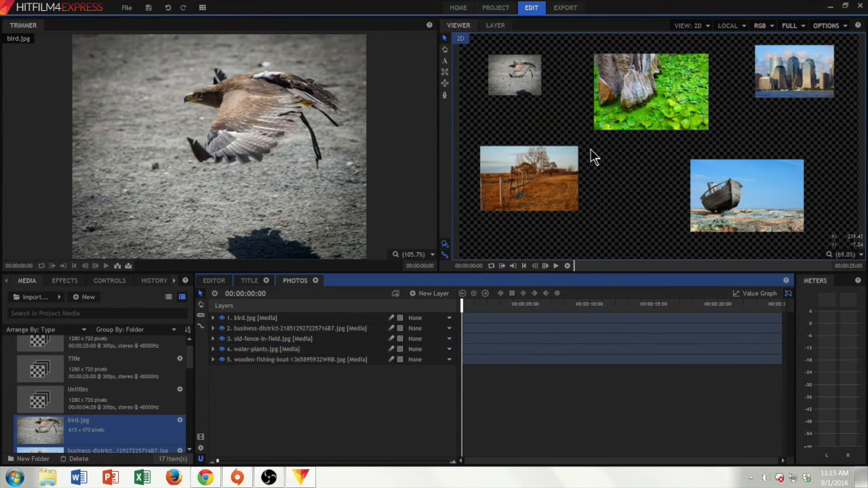
Draw a rectangular mask about 135 by 120 px over the leafy right part of the water-plants photo, and select the mask
{"action": "left_click", "coordinate": [612, 115]}
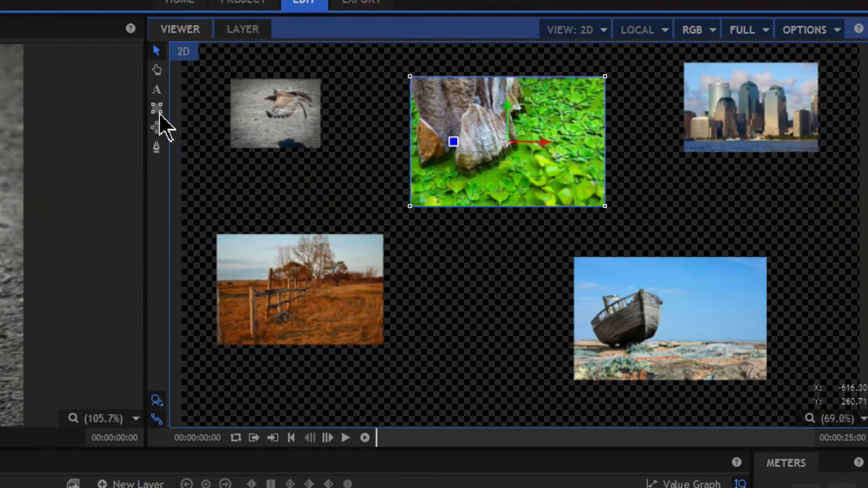
{"action": "left_click", "coordinate": [160, 112]}
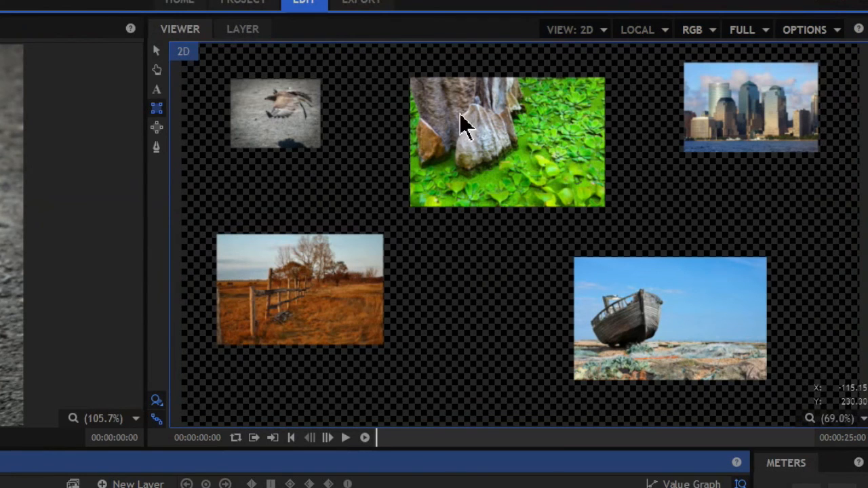
{"action": "left_click", "coordinate": [153, 114]}
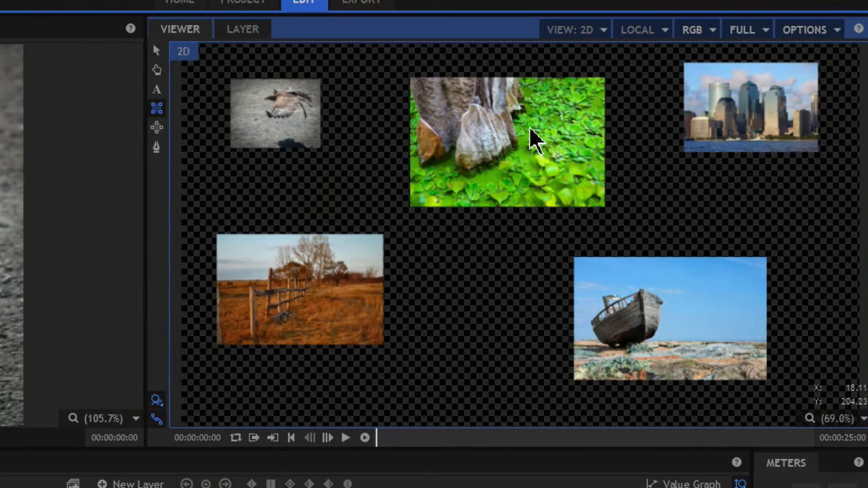
{"action": "left_click_drag", "start_coordinate": [526, 127], "coordinate": [602, 190]}
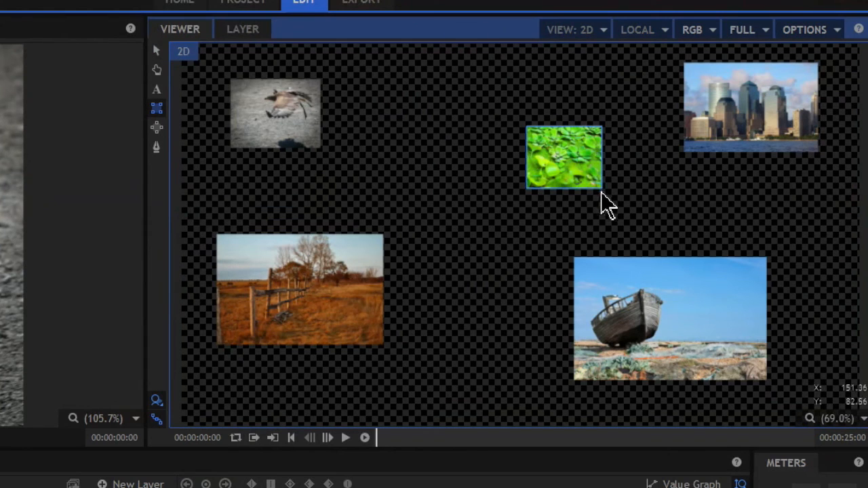
{"action": "left_click", "coordinate": [108, 487]}
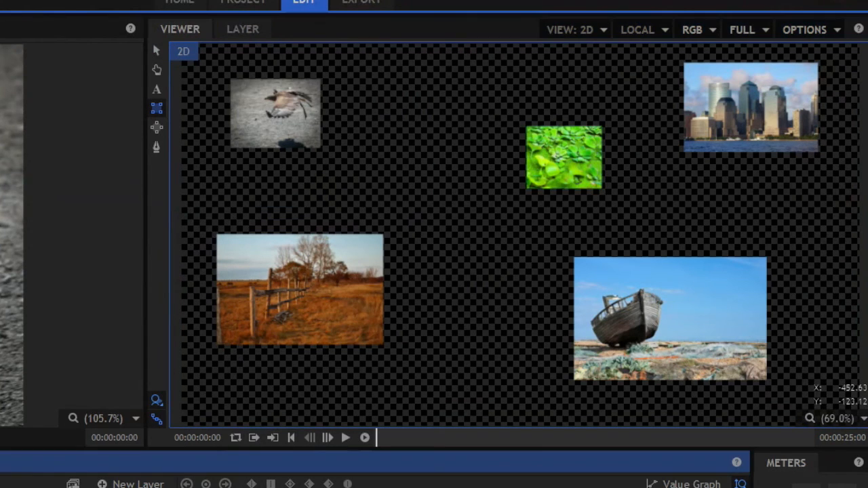
{"action": "left_click", "coordinate": [73, 487]}
{"action": "left_click", "coordinate": [13, 487]}
{"action": "left_click", "coordinate": [13, 487]}
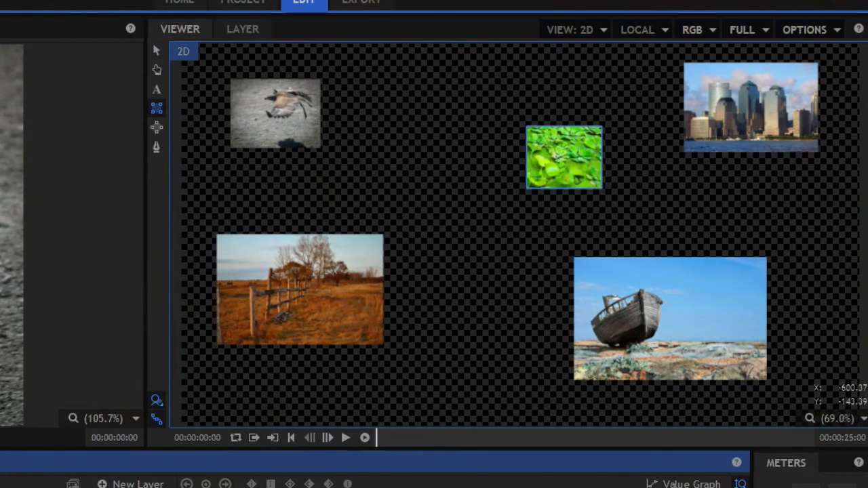
Move the masked water-plants photo to the upper part of the frame, just right of the bird photo
{"action": "left_click_drag", "start_coordinate": [582, 160], "coordinate": [567, 170]}
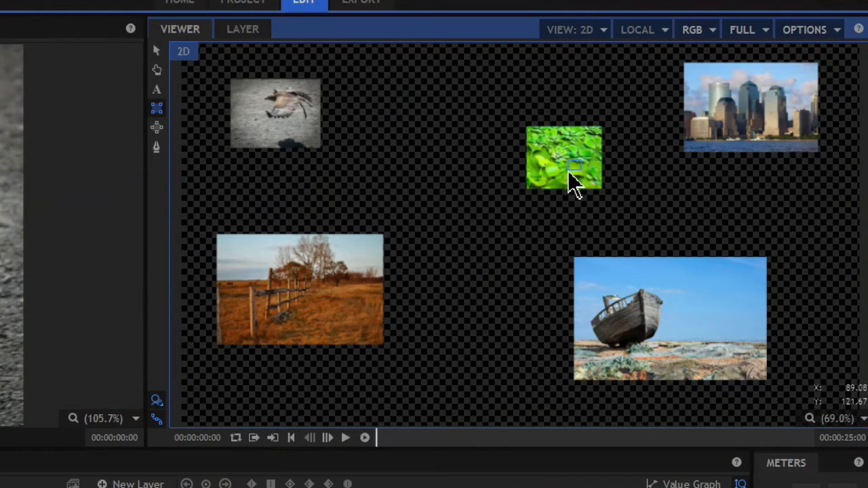
{"action": "left_click", "coordinate": [156, 51]}
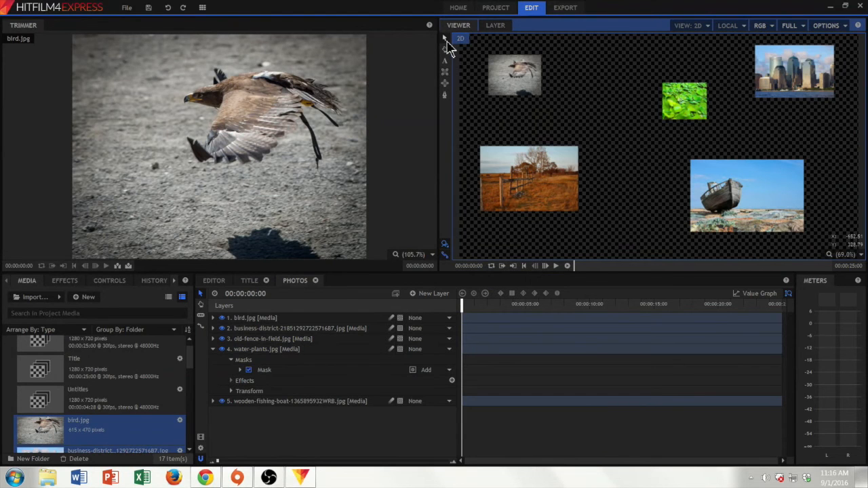
{"action": "left_click_drag", "start_coordinate": [709, 114], "coordinate": [612, 97]}
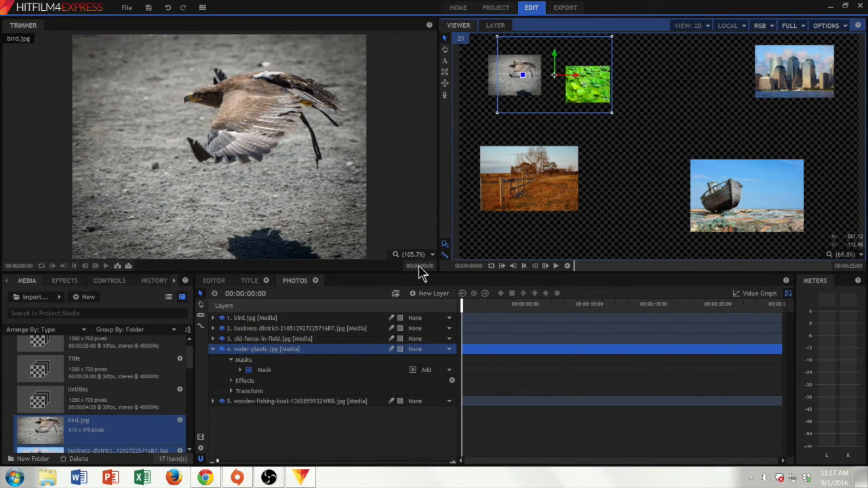
Reveal the water-plants layer's transform properties and enable Position keyframing at the start of the timeline
{"action": "left_click", "coordinate": [231, 393]}
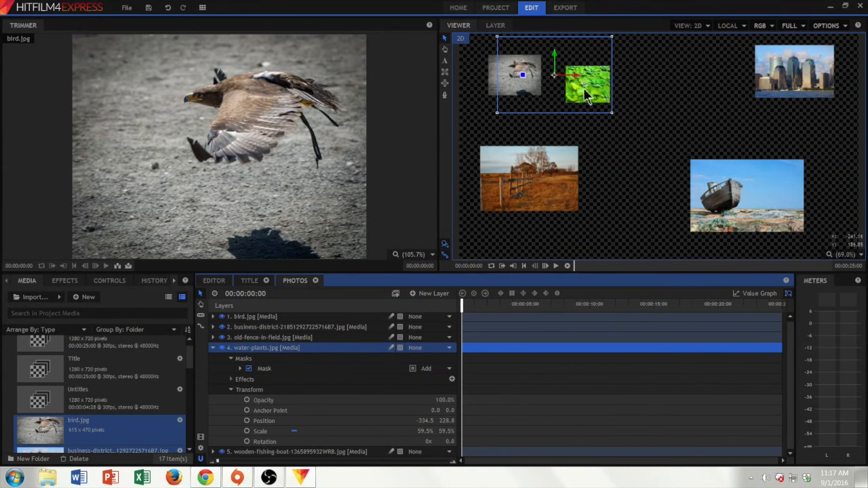
{"action": "left_click", "coordinate": [263, 423]}
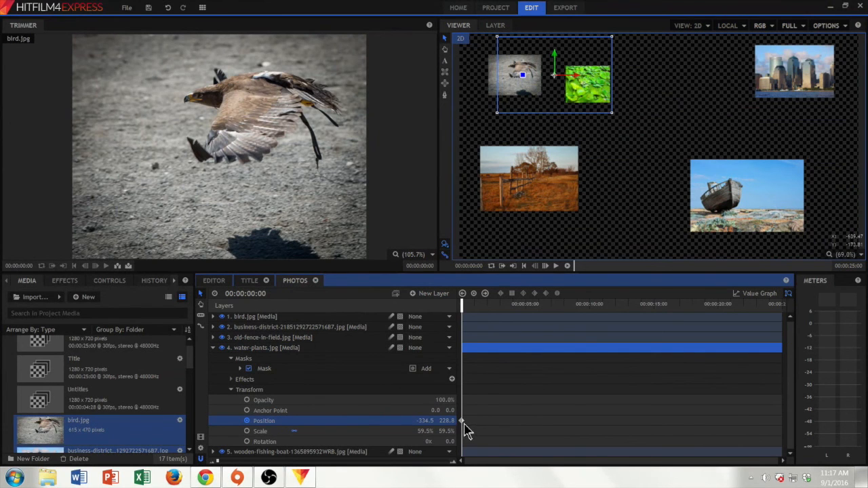
{"action": "key", "text": "ctrl"}
{"action": "key", "text": "ctrl"}
{"action": "key", "text": "ctrl"}
Keyframe the water-plants photo's position at about -176.7, -63.7 at 00:00:09:29 and about -166.5, -230.2 at 00:00:13:09
{"action": "left_click_drag", "start_coordinate": [463, 303], "coordinate": [589, 321]}
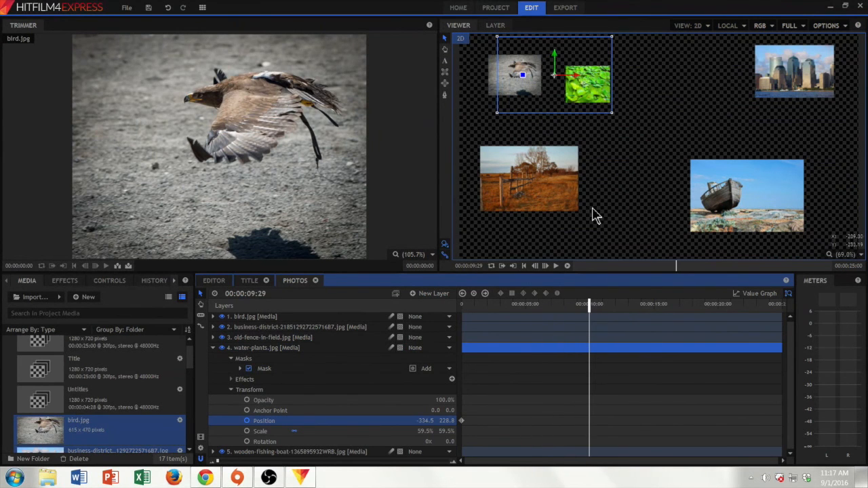
{"action": "left_click_drag", "start_coordinate": [555, 83], "coordinate": [607, 175]}
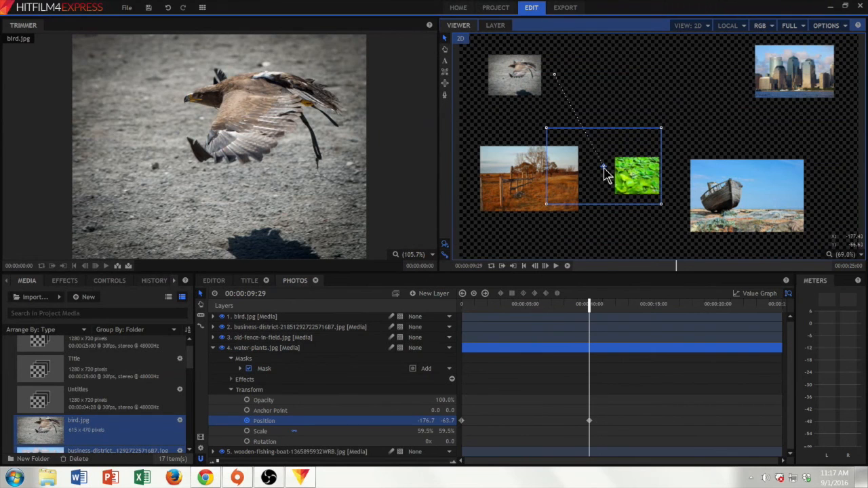
{"action": "left_click", "coordinate": [633, 309]}
{"action": "left_click_drag", "start_coordinate": [608, 172], "coordinate": [610, 224]}
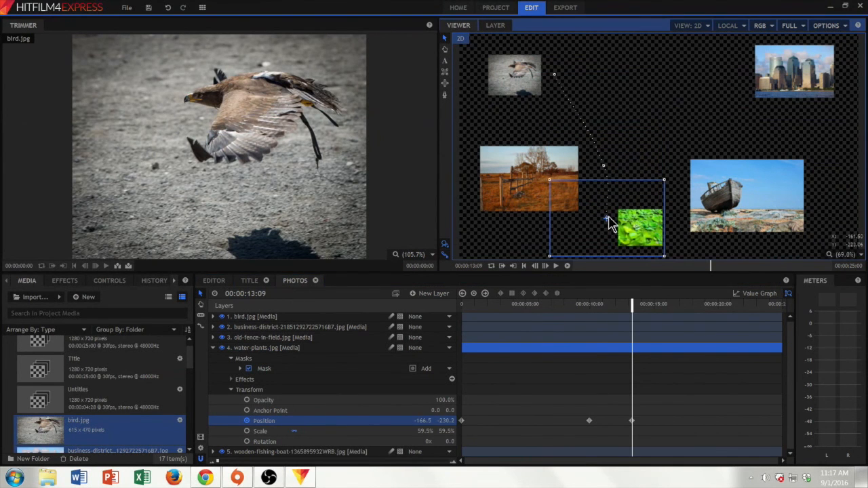
Add water-plants position keyframes at 00:00:17:15, at 00:00:21:20 between skyline and boat, and at 00:00:24:10 back beside the bird
{"action": "left_click", "coordinate": [686, 312]}
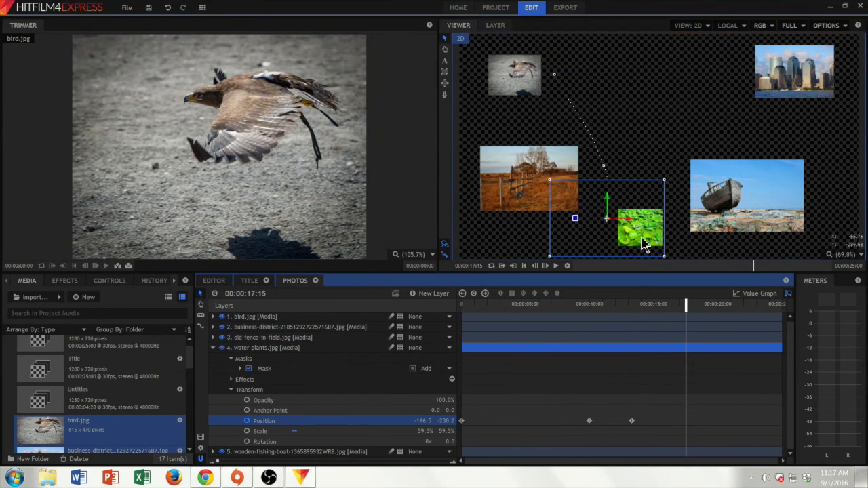
{"action": "left_click_drag", "start_coordinate": [607, 226], "coordinate": [812, 125]}
{"action": "left_click", "coordinate": [739, 309]}
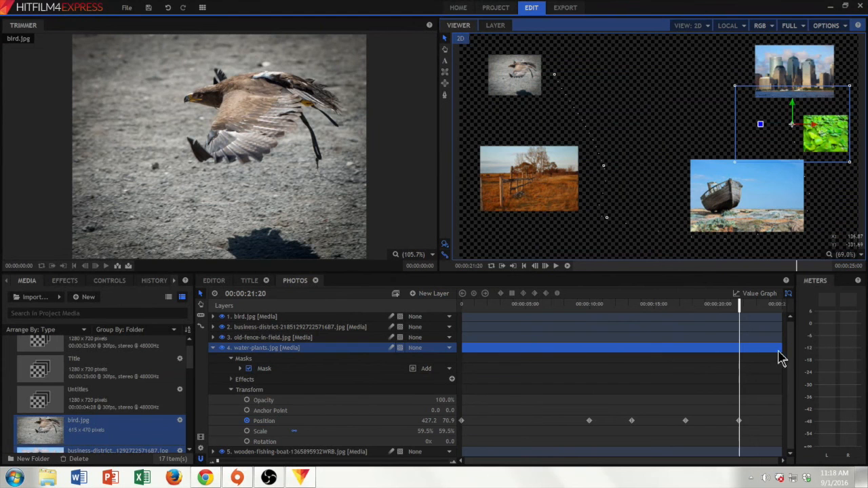
{"action": "left_click", "coordinate": [773, 306]}
{"action": "left_click_drag", "start_coordinate": [830, 142], "coordinate": [579, 93]}
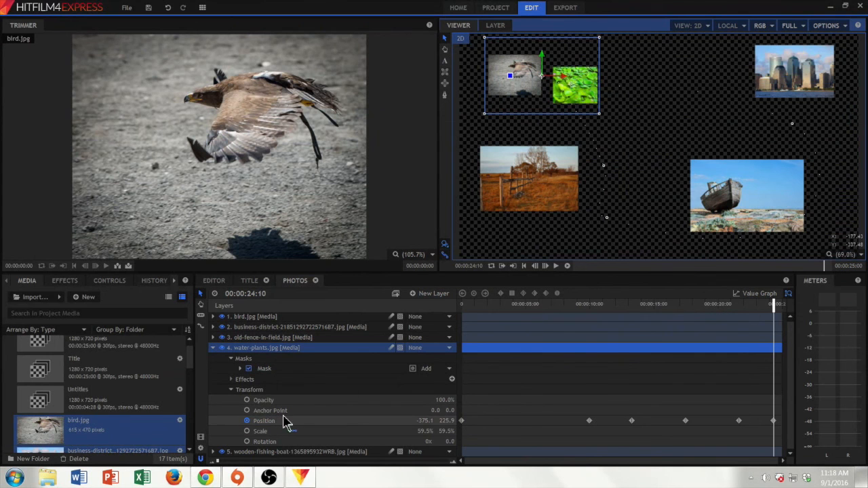
Play the Photos composite shot from the start to check the water-plants photo's motion
{"action": "left_click", "coordinate": [633, 305]}
{"action": "left_click_drag", "start_coordinate": [633, 306], "coordinate": [456, 306]}
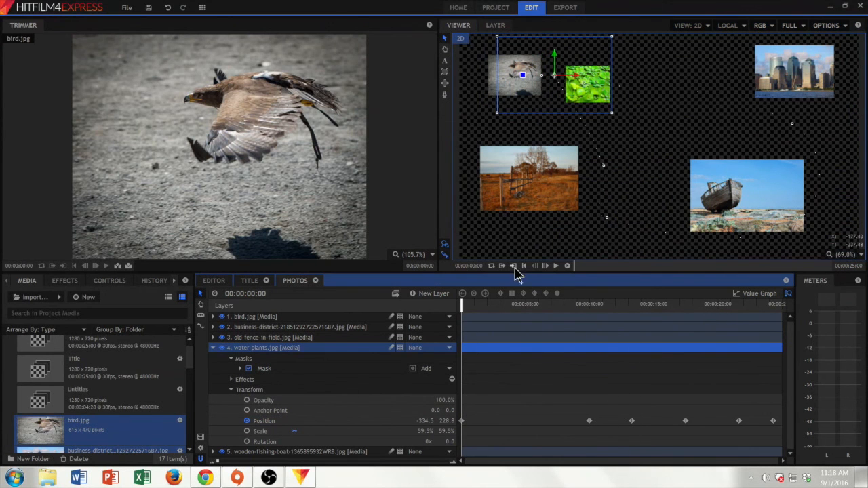
{"action": "key", "text": "space"}
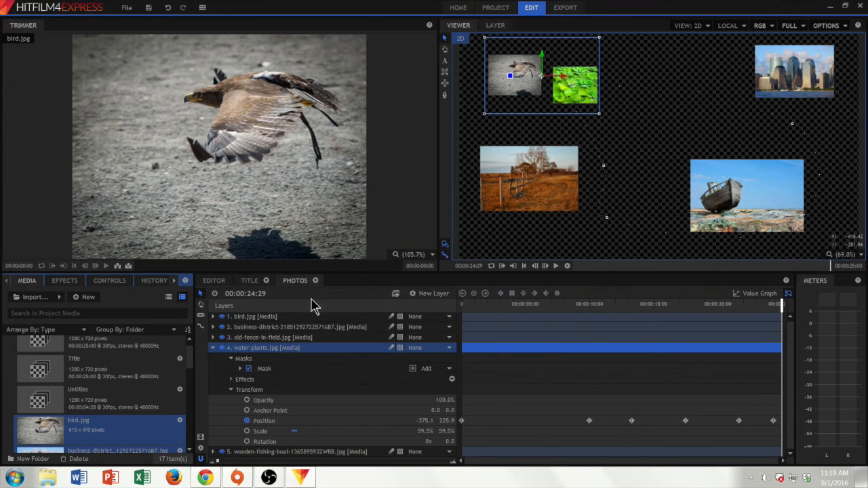
Return to the main editing timeline and expand the Quick 3D effects under the 3D Effects presets
{"action": "left_click", "coordinate": [216, 281]}
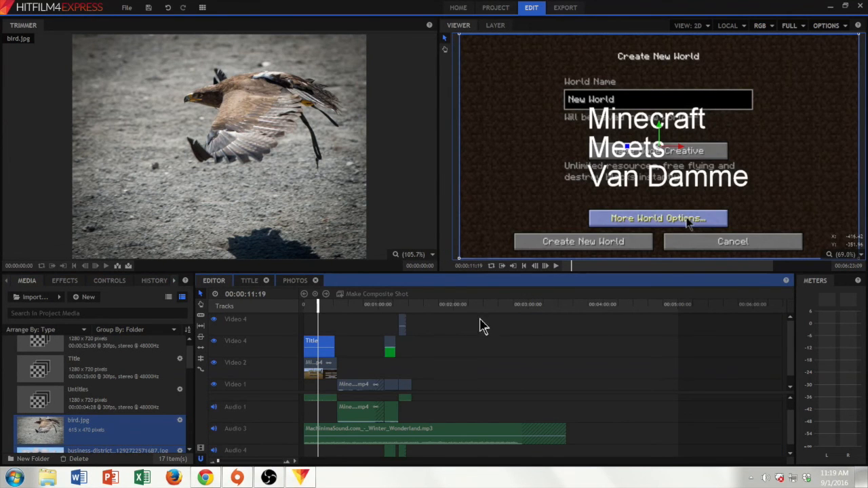
{"action": "left_click_drag", "start_coordinate": [564, 305], "coordinate": [387, 305]}
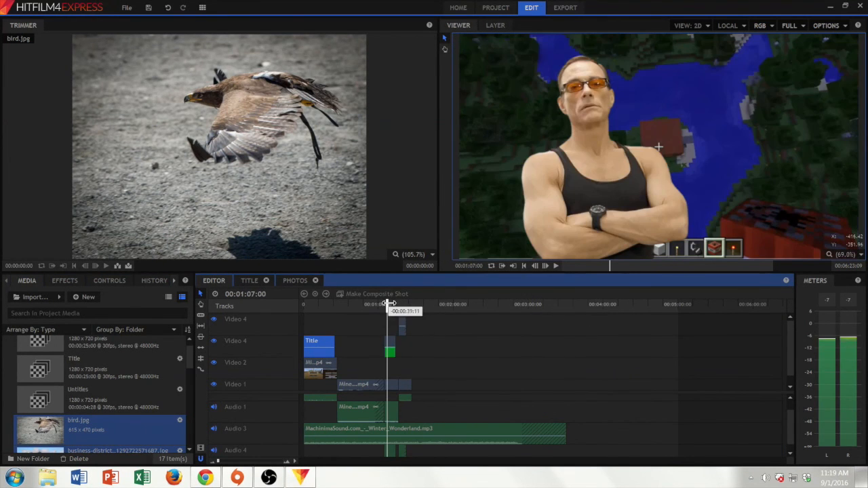
{"action": "left_click", "coordinate": [75, 285]}
{"action": "left_click_drag", "start_coordinate": [189, 363], "coordinate": [192, 407]}
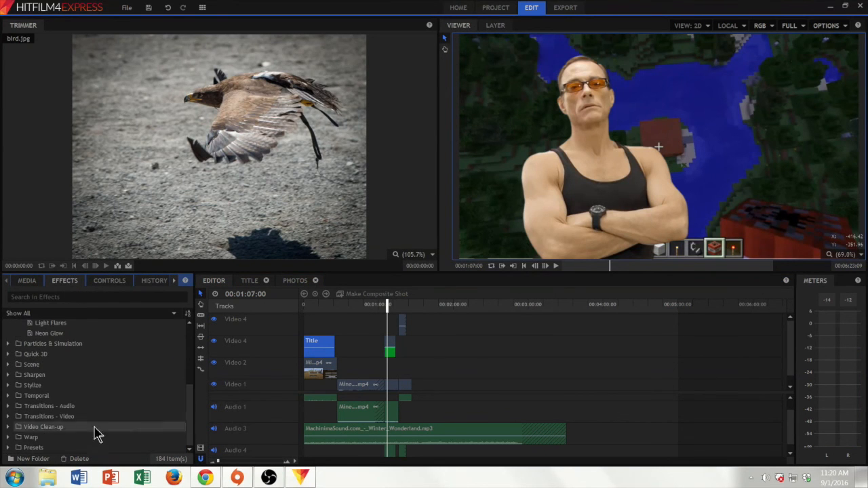
{"action": "left_click", "coordinate": [9, 447]}
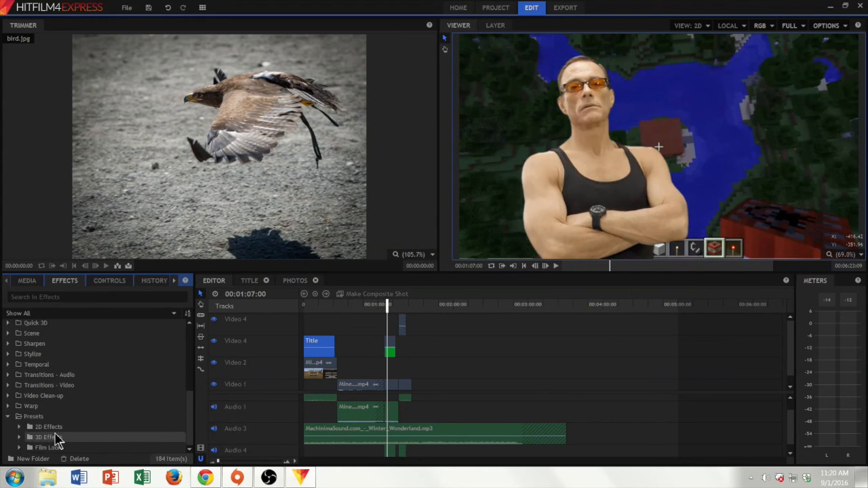
{"action": "double_click", "coordinate": [47, 437]}
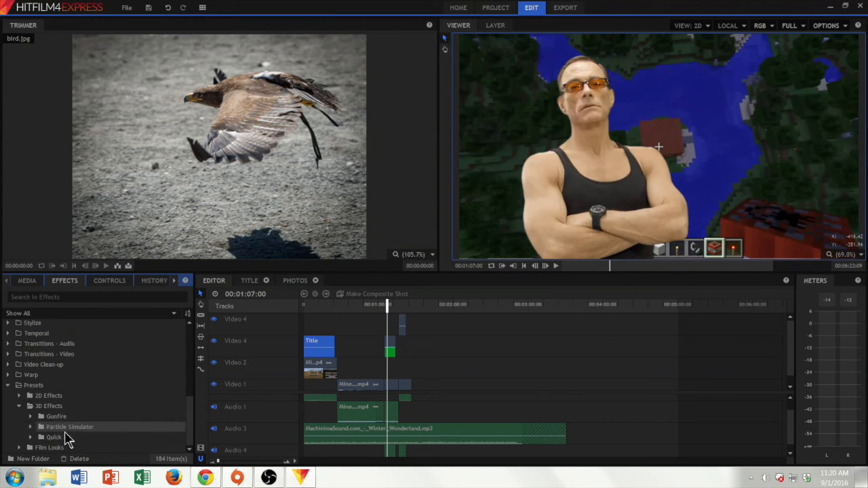
{"action": "double_click", "coordinate": [105, 437]}
{"action": "scroll", "coordinate": [104, 438], "scroll_direction": "down", "scroll_amount": 1}
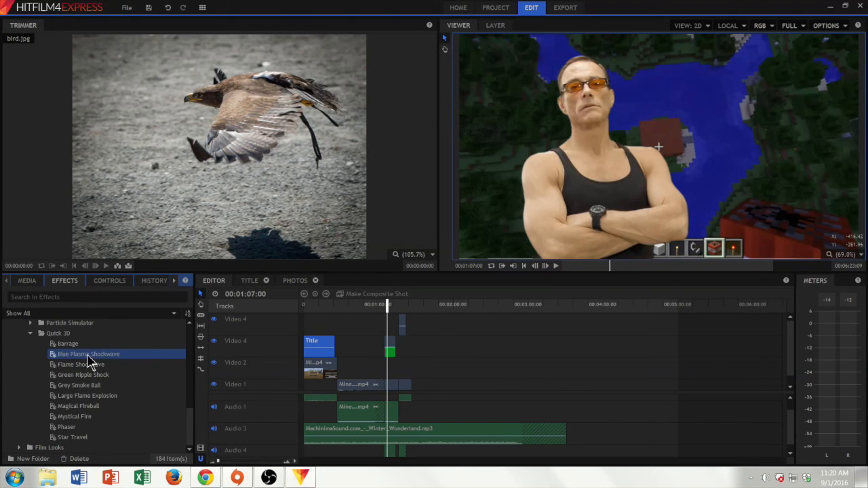
Add the Blue Plasma Shockwave preset to Video 2 and move its clip earlier to around the two-minute mark
{"action": "left_click_drag", "start_coordinate": [79, 359], "coordinate": [572, 394]}
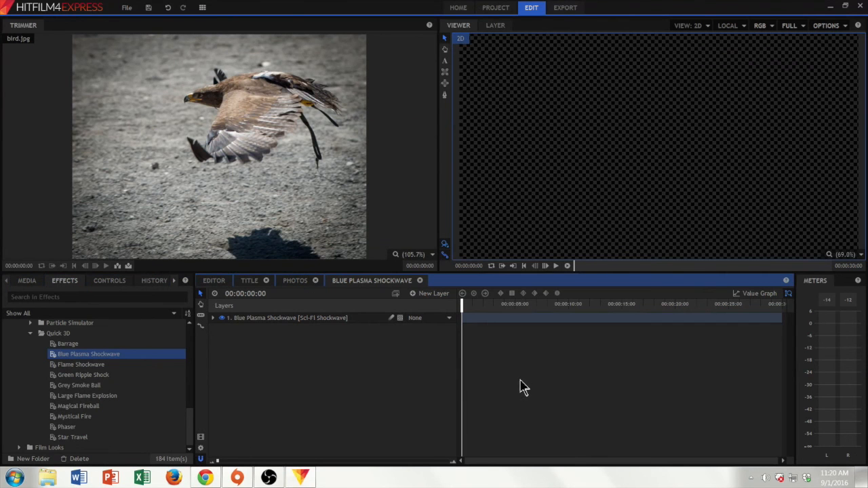
{"action": "left_click_drag", "start_coordinate": [471, 304], "coordinate": [488, 306]}
{"action": "left_click", "coordinate": [216, 282]}
{"action": "left_click_drag", "start_coordinate": [581, 363], "coordinate": [448, 363]}
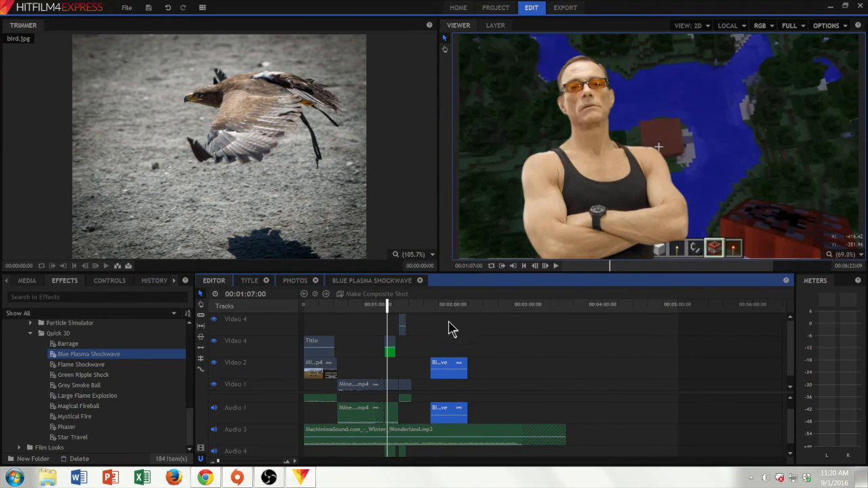
Trim the end of the Blue Plasma Shockwave clip to about 00:01:47:22
{"action": "left_click", "coordinate": [450, 306]}
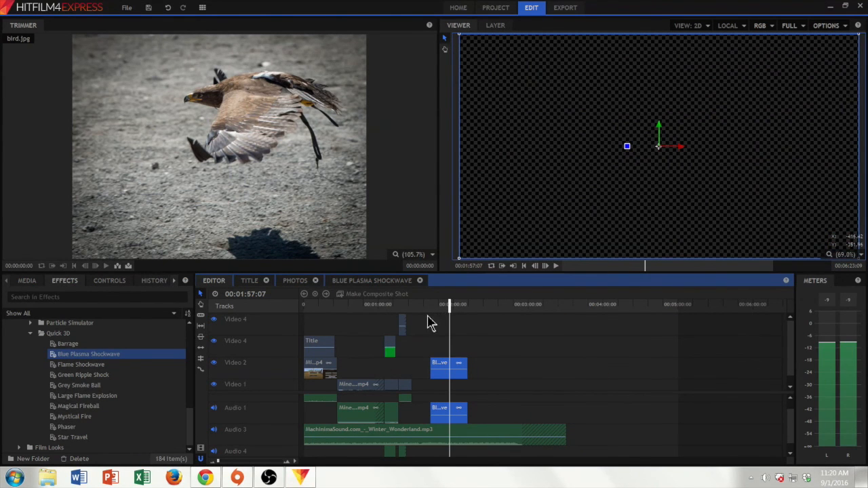
{"action": "left_click_drag", "start_coordinate": [450, 306], "coordinate": [438, 313]}
{"action": "left_click_drag", "start_coordinate": [469, 368], "coordinate": [440, 371]}
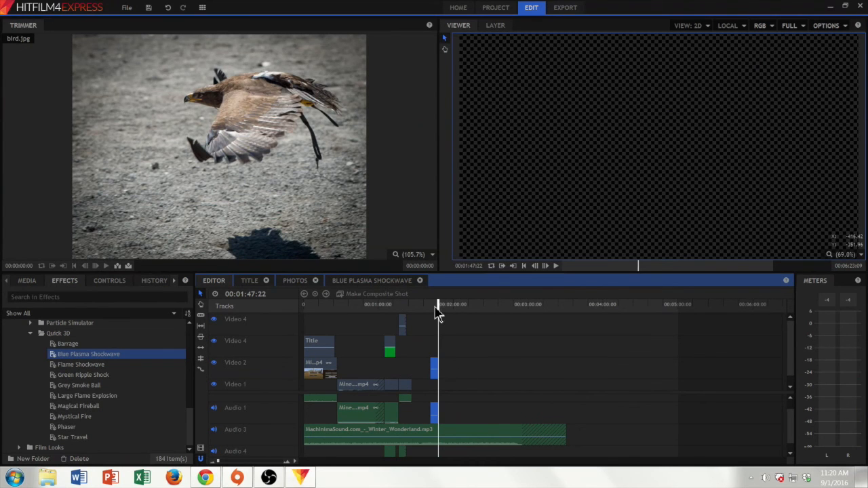
{"action": "left_click_drag", "start_coordinate": [441, 305], "coordinate": [439, 307]}
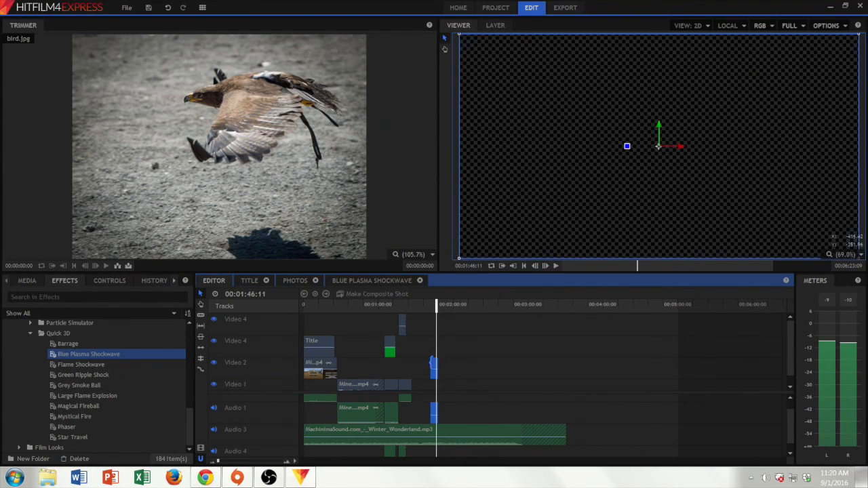
Unlink the Blue Plasma Shockwave clip's audio and delete the audio part
{"action": "right_click", "coordinate": [437, 414]}
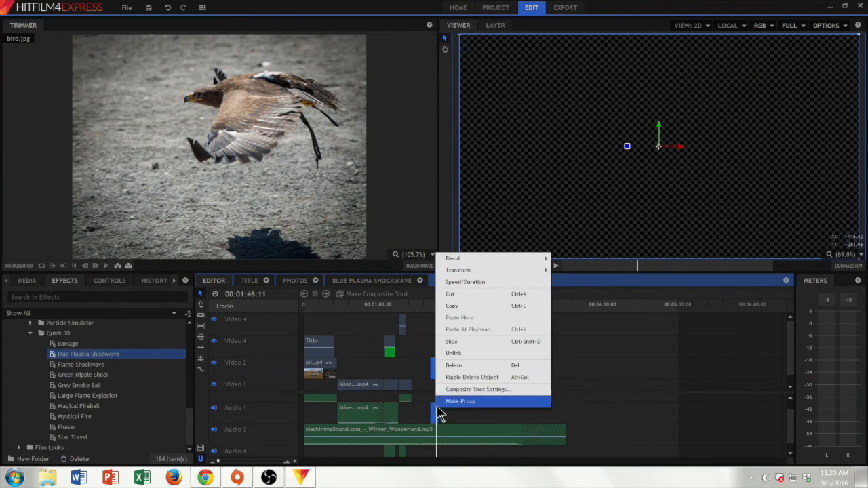
{"action": "left_click", "coordinate": [474, 353]}
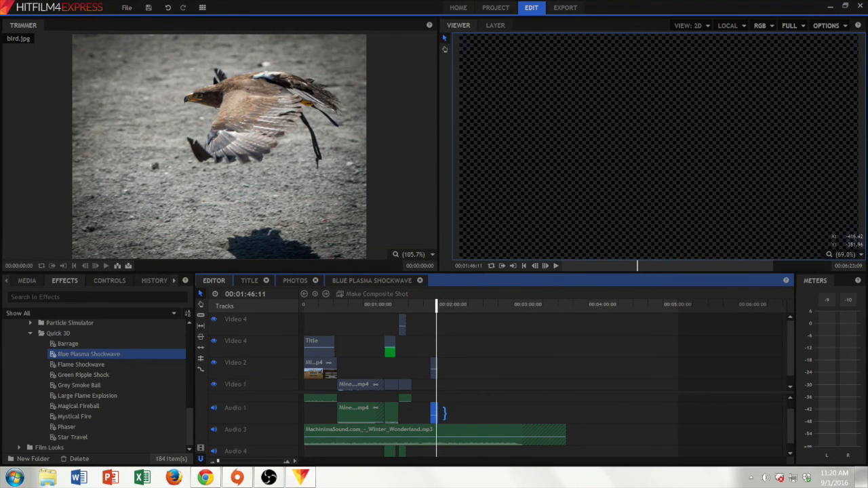
{"action": "key", "text": "Delete"}
Move the Blue Plasma Shockwave clip to the track directly below the second Title clip, starting at about 00:01:18
{"action": "left_click_drag", "start_coordinate": [435, 373], "coordinate": [365, 370]}
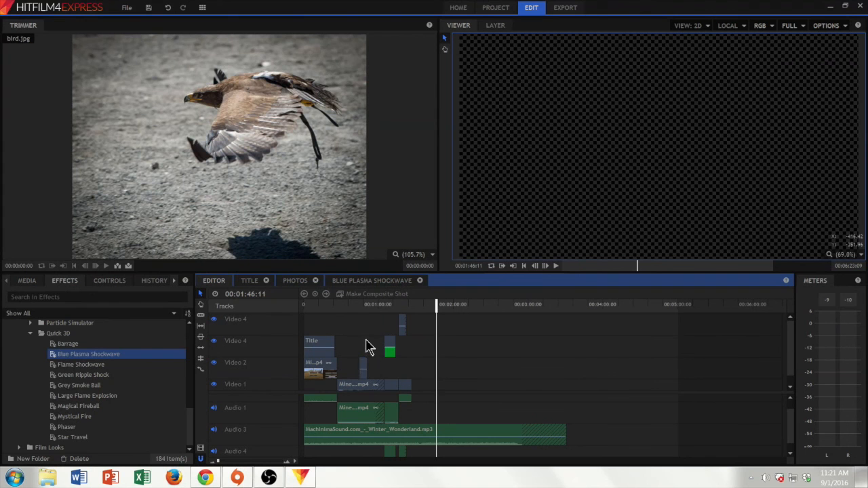
{"action": "left_click", "coordinate": [367, 311]}
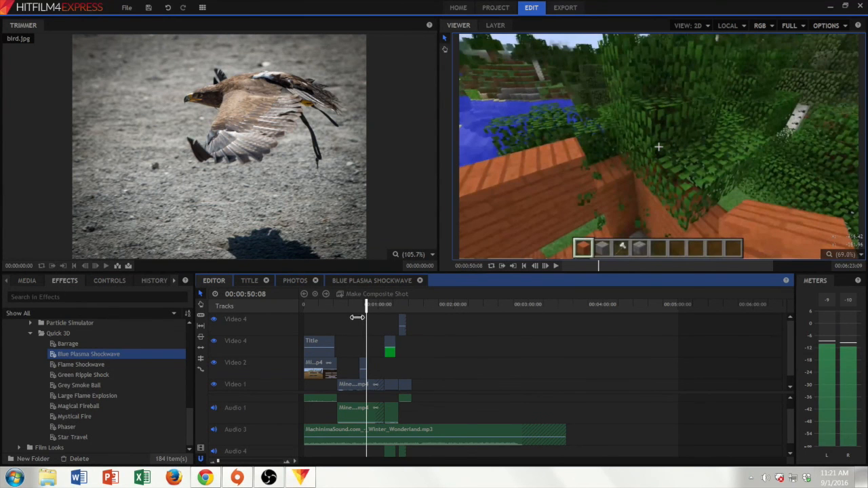
{"action": "left_click_drag", "start_coordinate": [364, 369], "coordinate": [404, 351]}
{"action": "left_click_drag", "start_coordinate": [403, 310], "coordinate": [404, 310]}
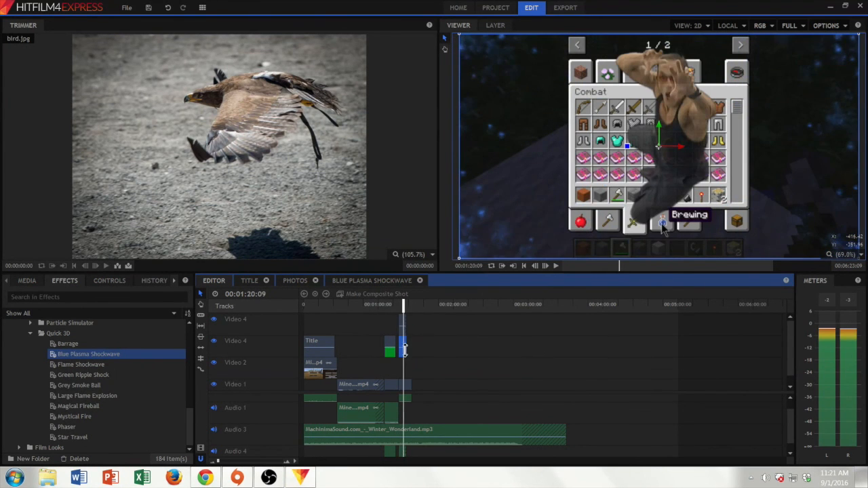
{"action": "left_click", "coordinate": [404, 348]}
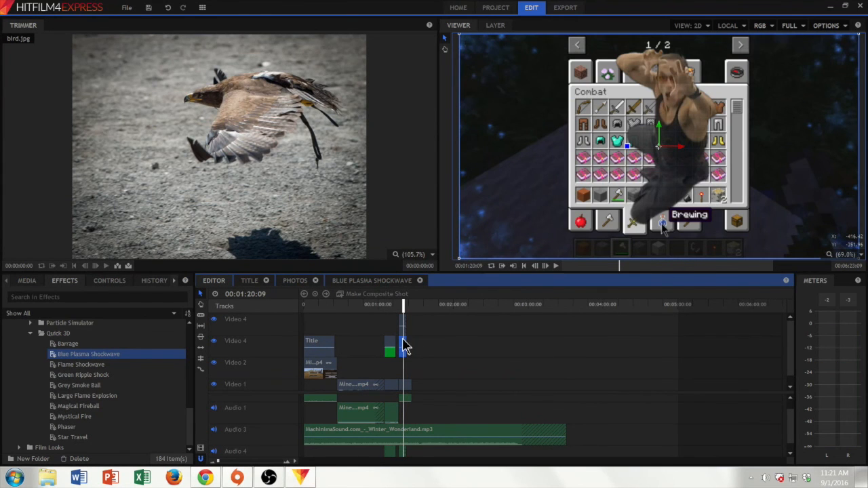
{"action": "left_click_drag", "start_coordinate": [221, 461], "coordinate": [228, 462]}
{"action": "left_click_drag", "start_coordinate": [449, 349], "coordinate": [510, 347]}
Play the timeline from 00:01:15:22 to review the shockwave over the Minecraft footage
{"action": "left_click_drag", "start_coordinate": [493, 309], "coordinate": [506, 344]}
{"action": "left_click_drag", "start_coordinate": [491, 308], "coordinate": [381, 313]}
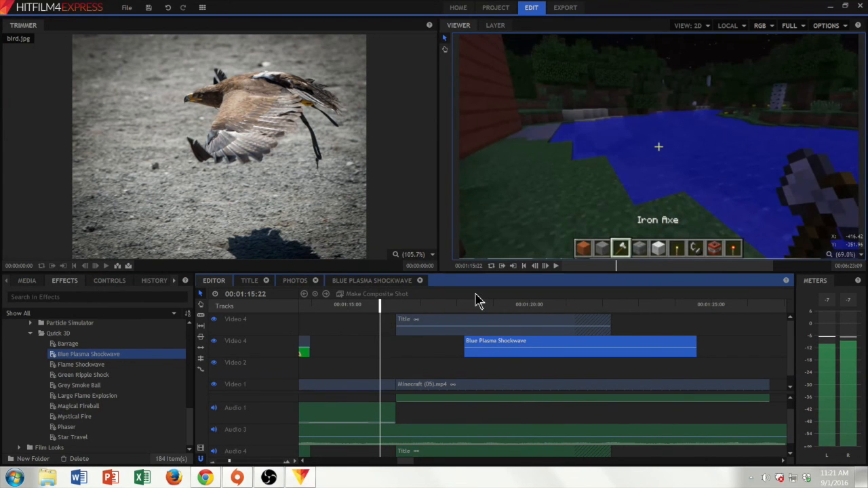
{"action": "key", "text": "space"}
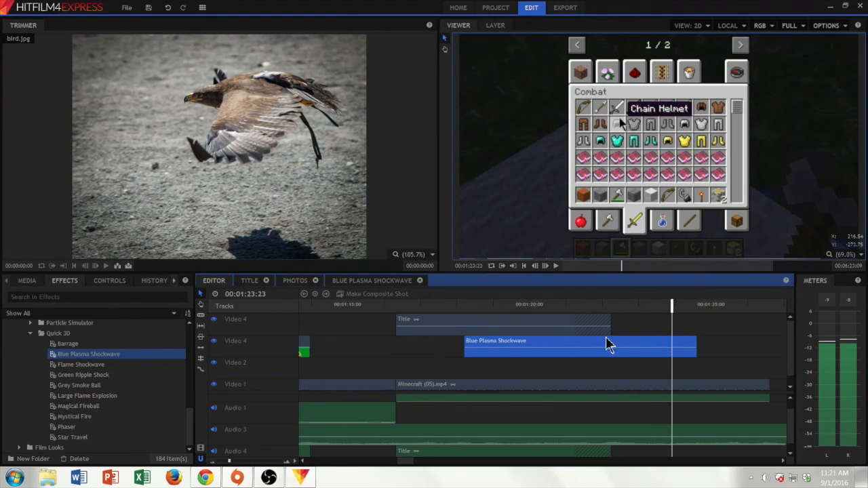
Collapse the Lights & Flares category and look through the remaining effect categories
{"action": "left_click_drag", "start_coordinate": [189, 421], "coordinate": [201, 318]}
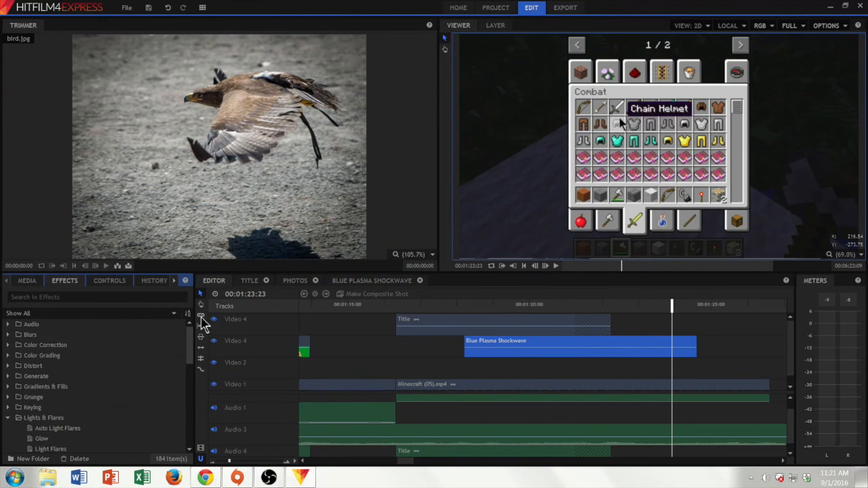
{"action": "left_click", "coordinate": [10, 418]}
{"action": "scroll", "coordinate": [21, 434], "scroll_direction": "down", "scroll_amount": 2}
{"action": "scroll", "coordinate": [19, 432], "scroll_direction": "down", "scroll_amount": 3}
{"action": "left_click", "coordinate": [7, 382]}
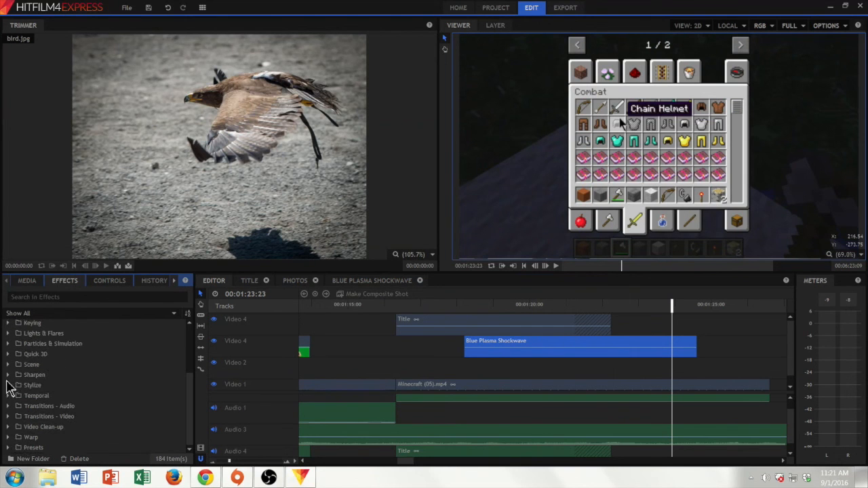
Start exporting the Editor timeline's content area as an MP4 video at 1280 by 720
{"action": "left_click", "coordinate": [567, 9]}
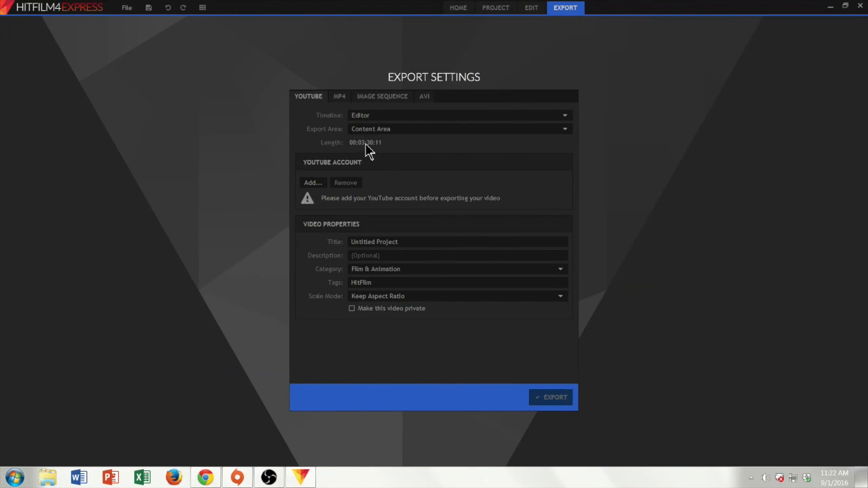
{"action": "left_click", "coordinate": [341, 99]}
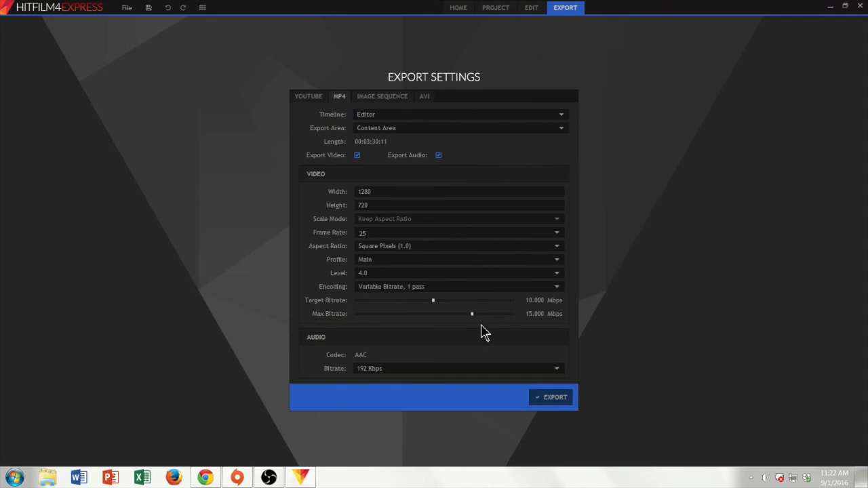
{"action": "left_click", "coordinate": [541, 402]}
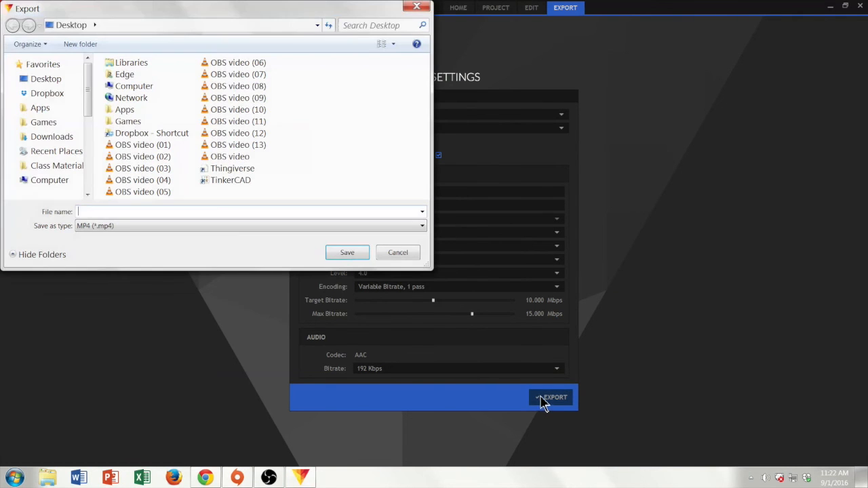
Choose the Desktop as the save location and enter a file name starting with "M" for the exported MP4
{"action": "left_click", "coordinate": [76, 84]}
{"action": "left_click", "coordinate": [277, 213]}
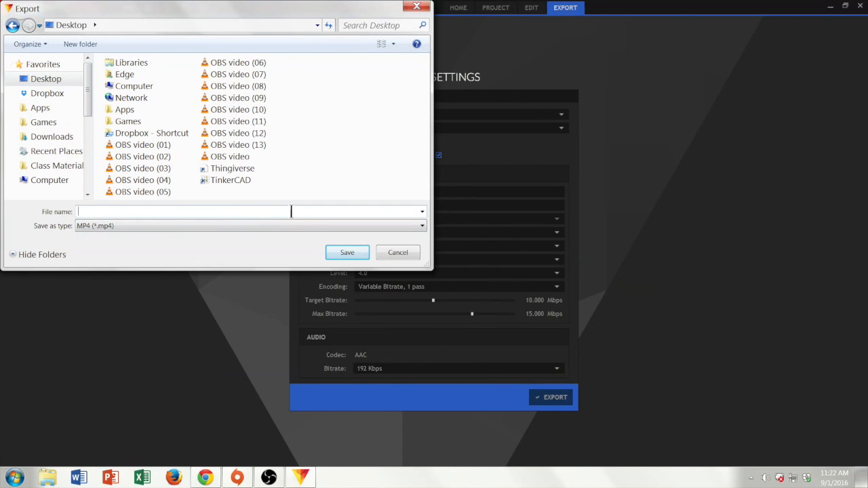
{"action": "type", "text": "My Cool Mine"}
{"action": "triple_click", "coordinate": [292, 211]}
{"action": "type", "text": "Min"}
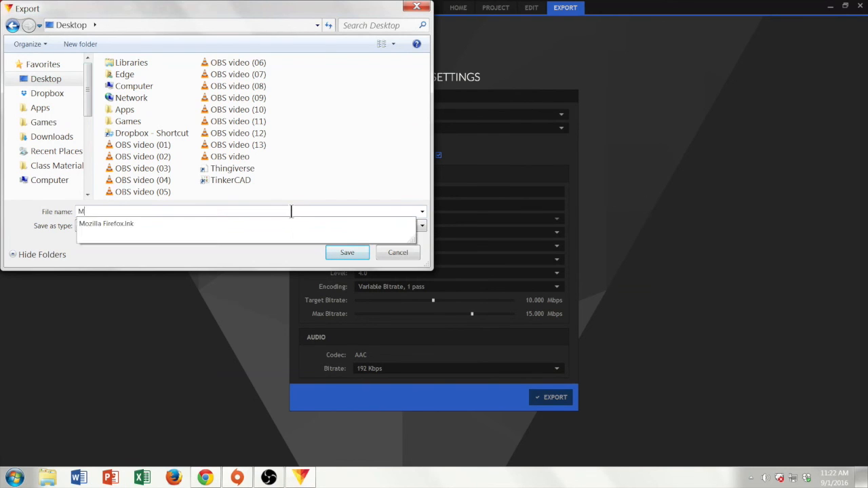